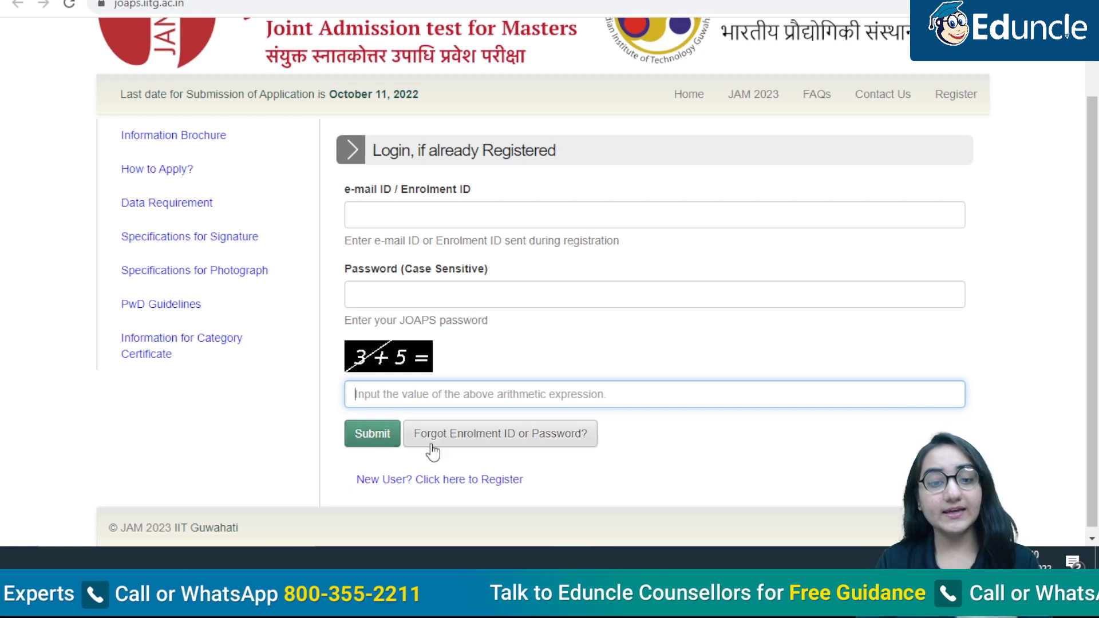
Step: Open the new-user registration form and enter the candidate's first name and surname
click(470, 487)
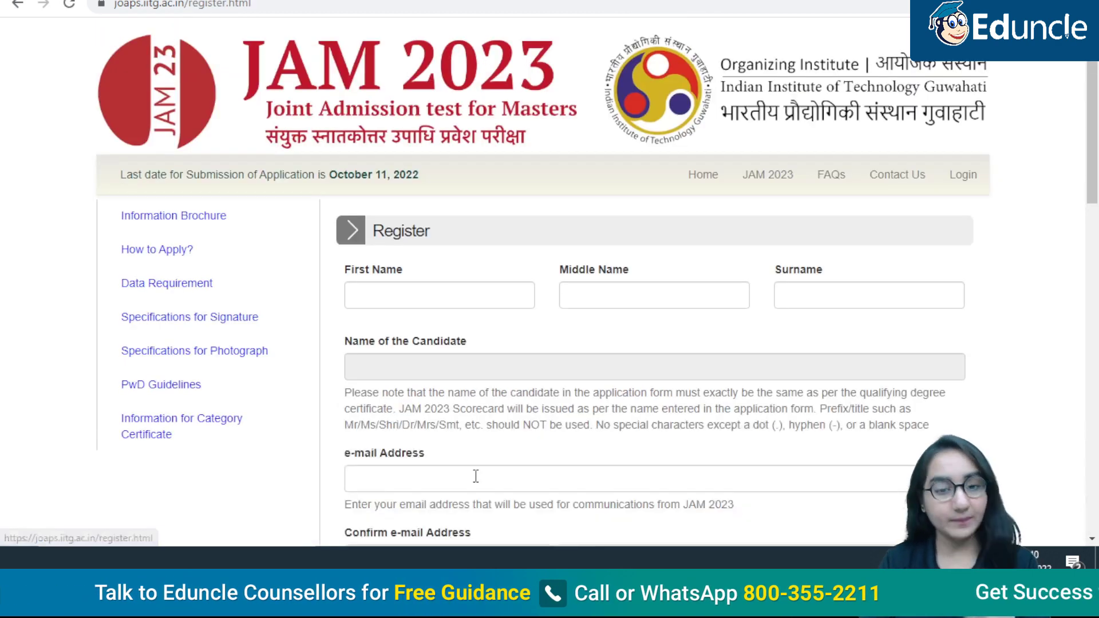
click(446, 300)
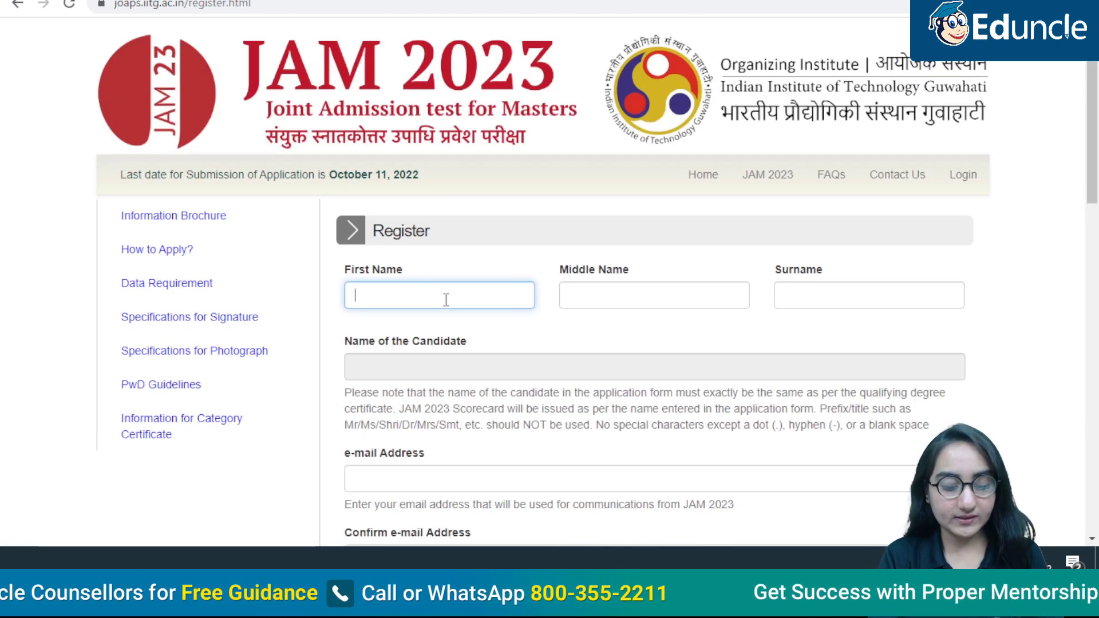
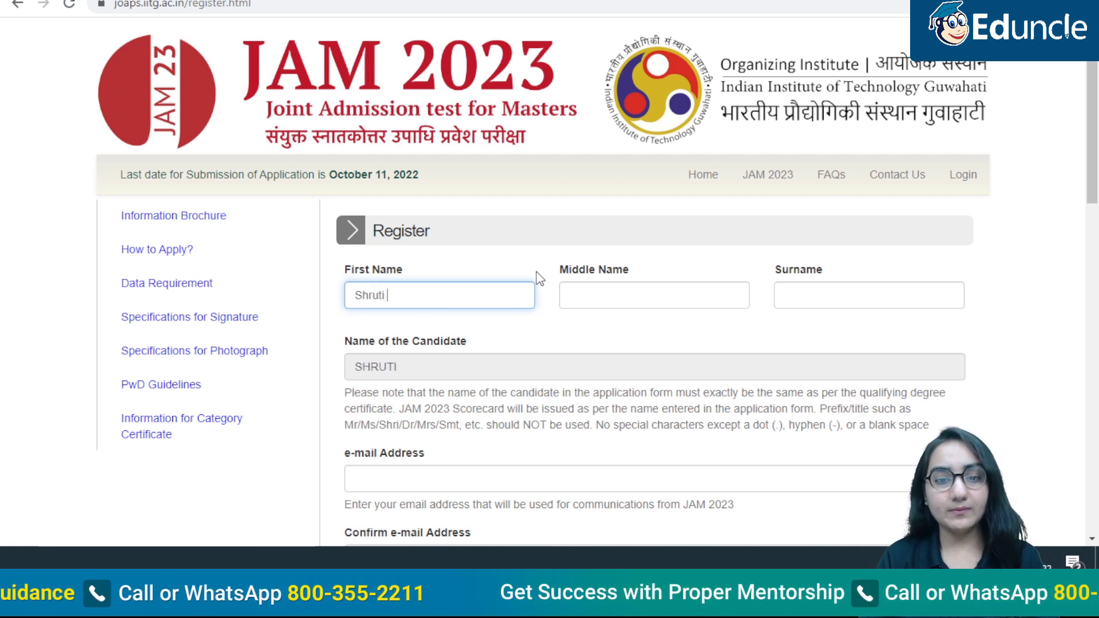
click(664, 297)
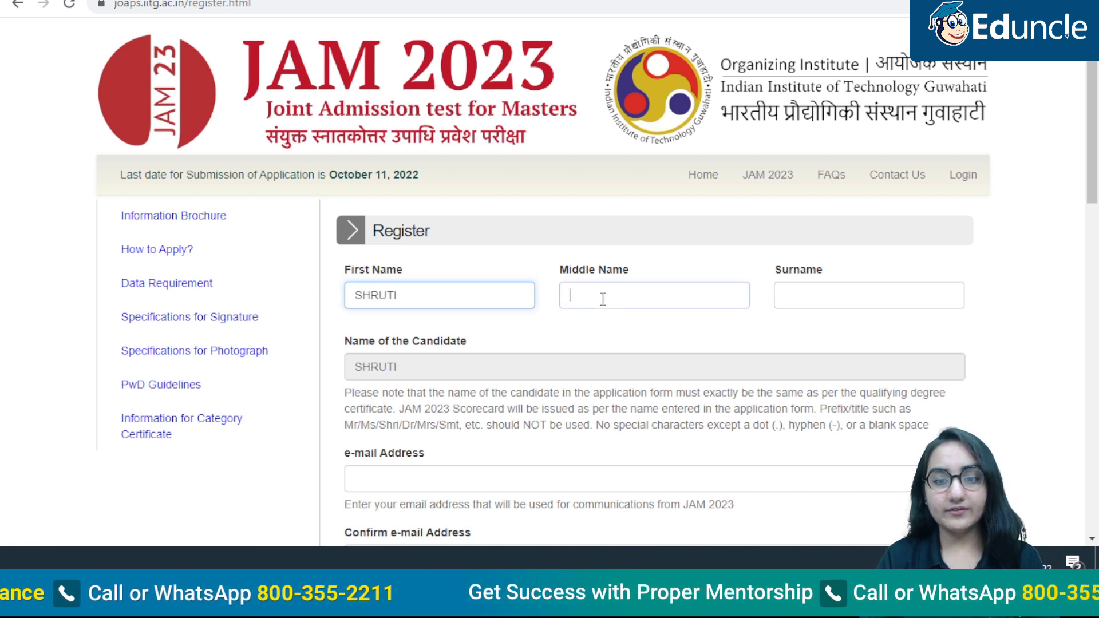
click(812, 292)
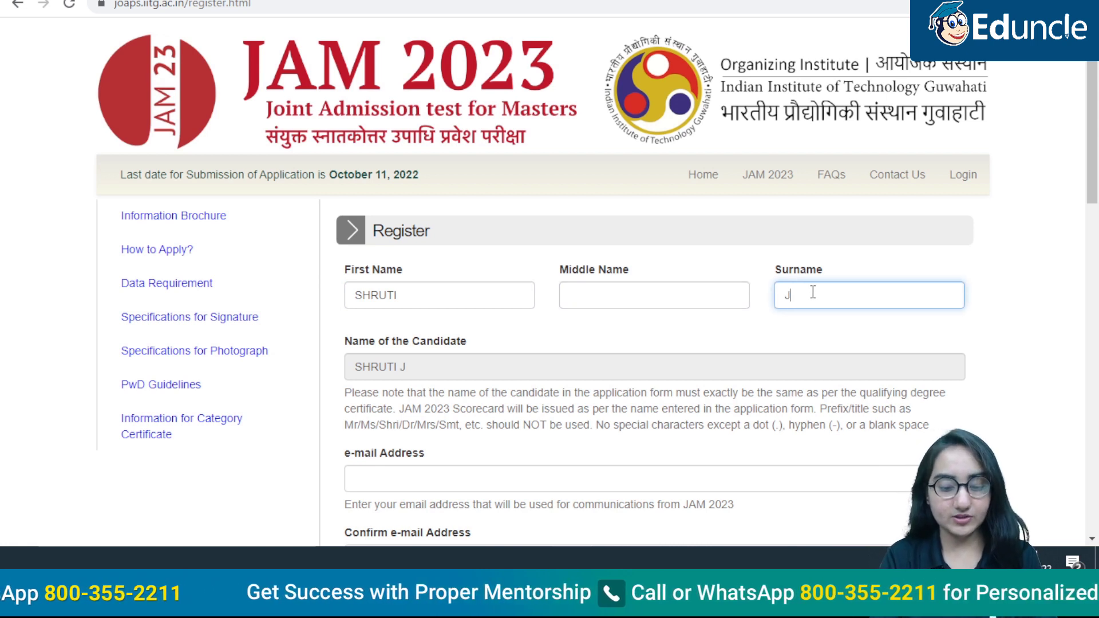
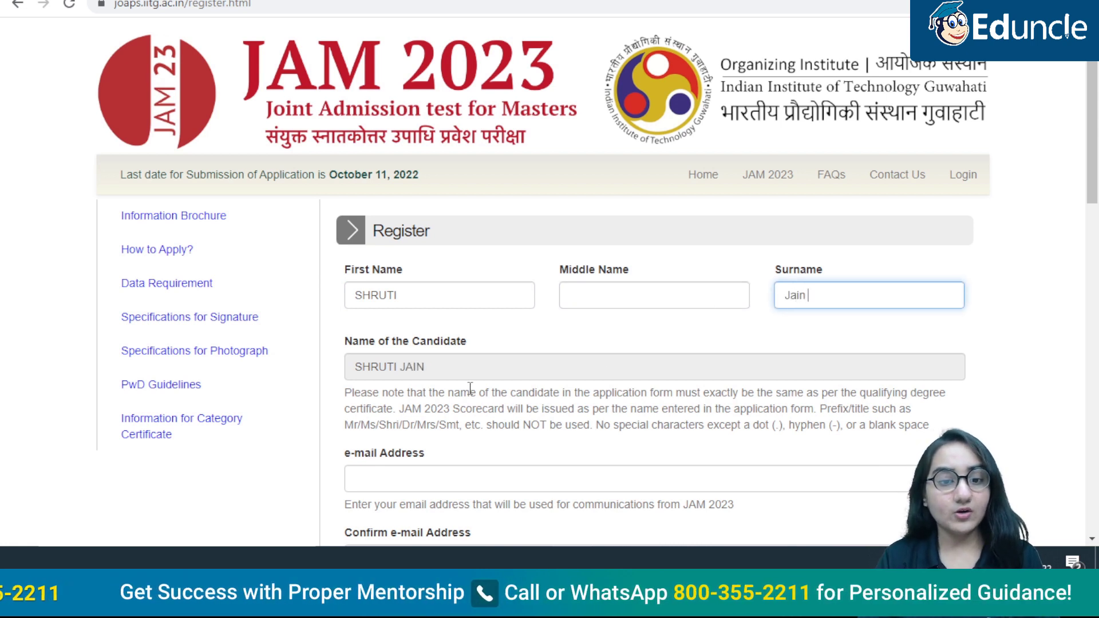
Step: Enter the candidate's e-mail address in the registration form
scroll(467, 374, down, 1)
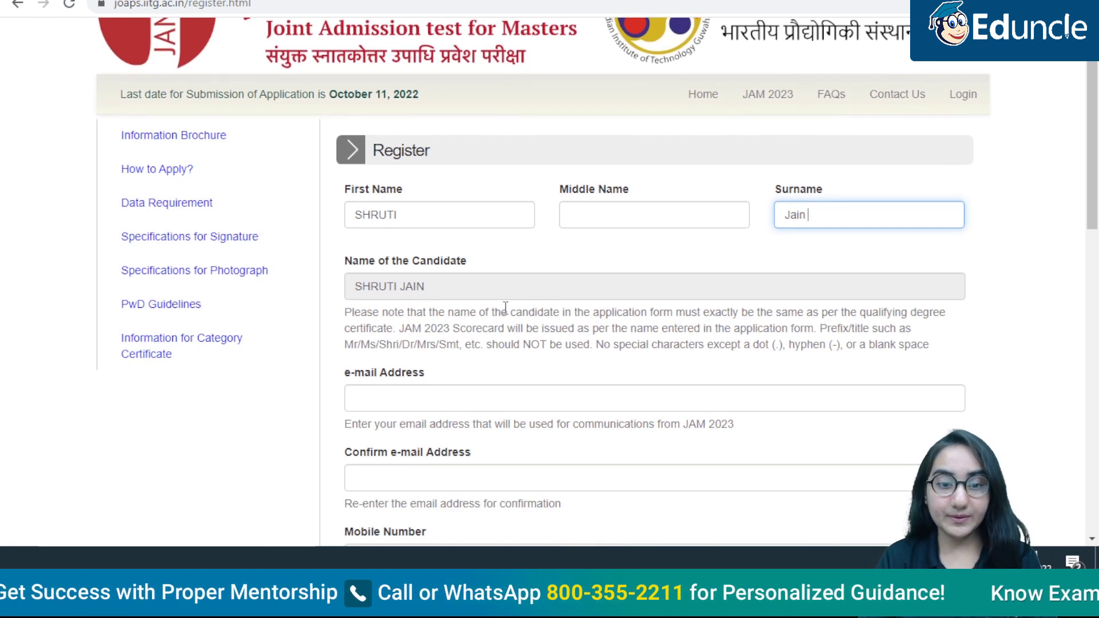
scroll(469, 381, down, 1)
click(454, 309)
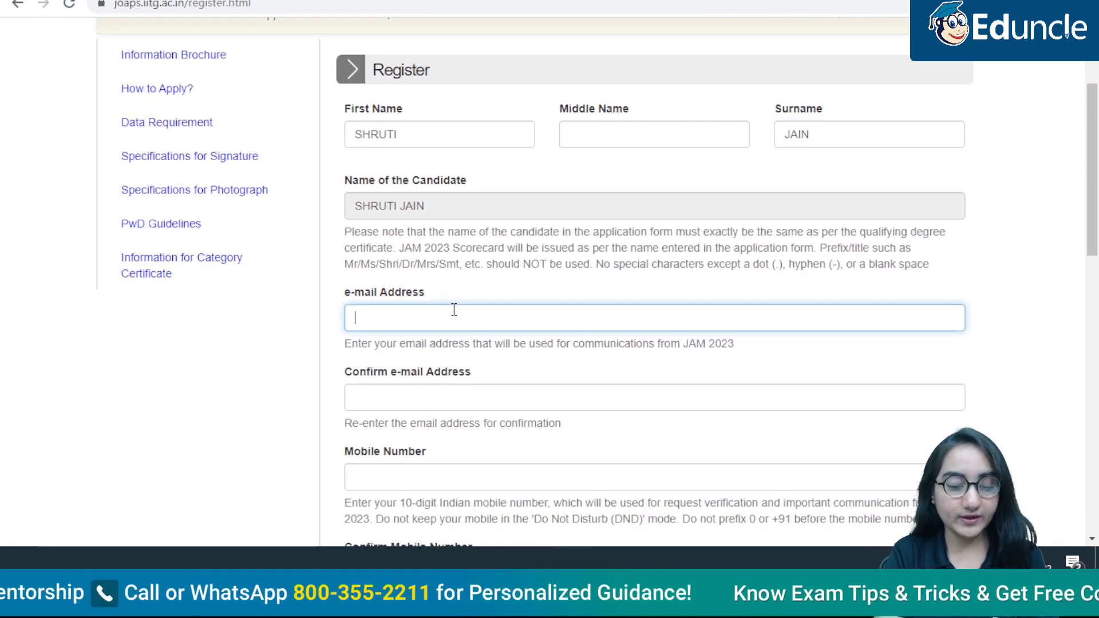
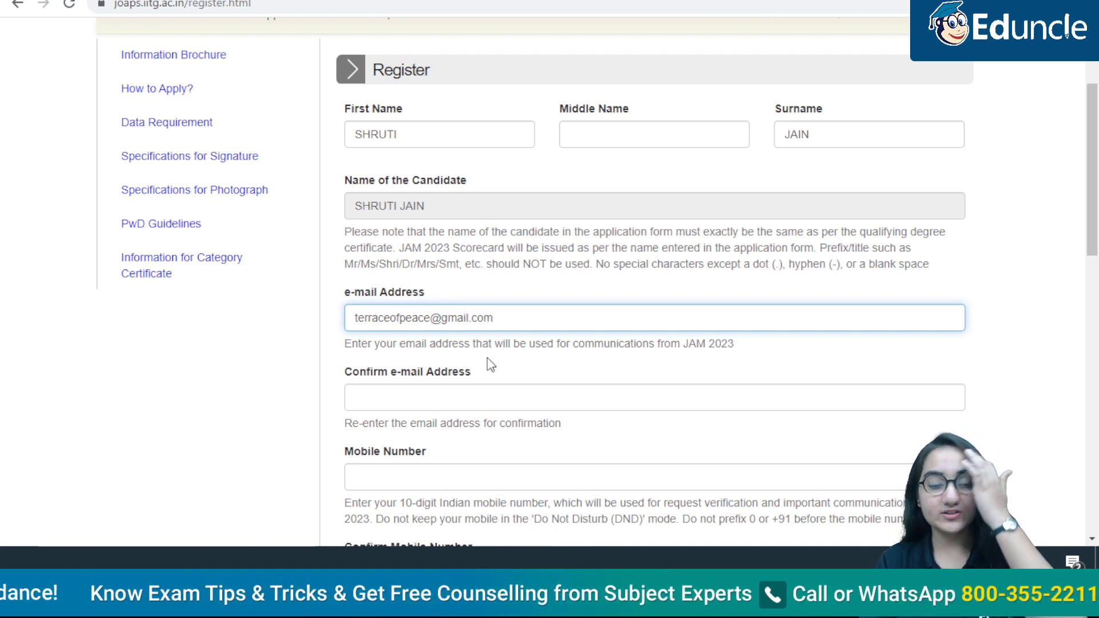
Step: Re-enter the e-mail address in Confirm e-mail Address and fix the first e-mail entry
click(465, 395)
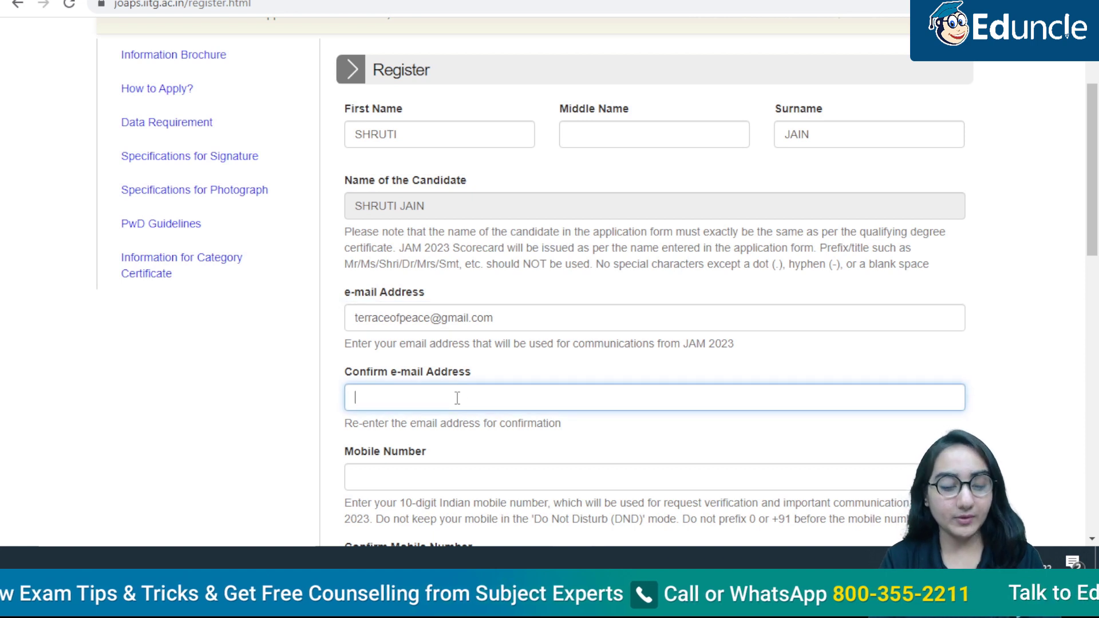
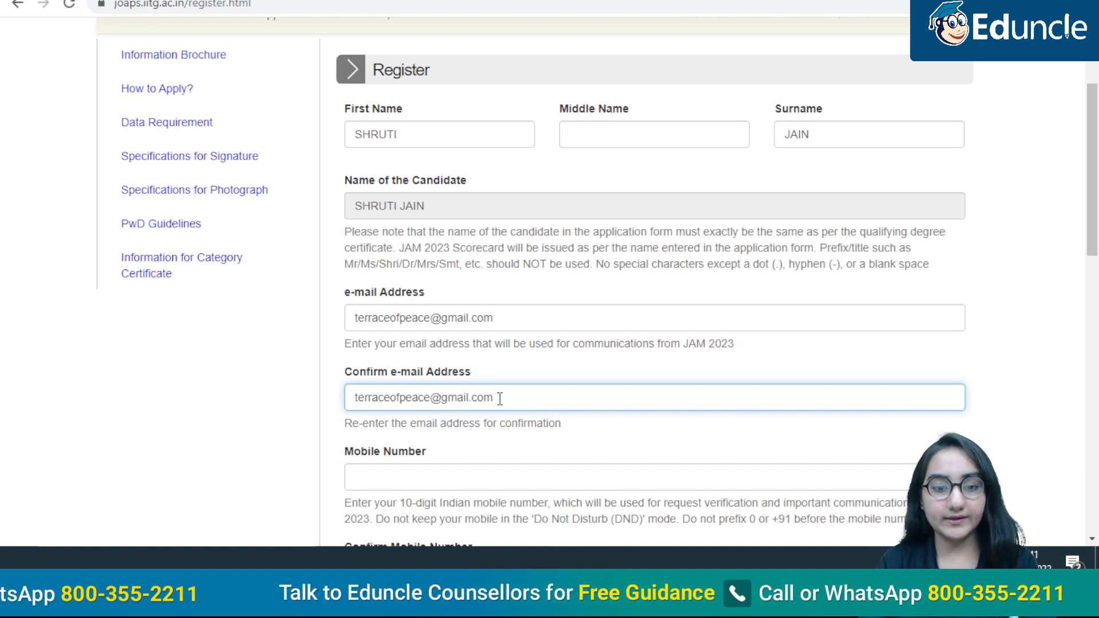
click(511, 315)
key(BackSpace)
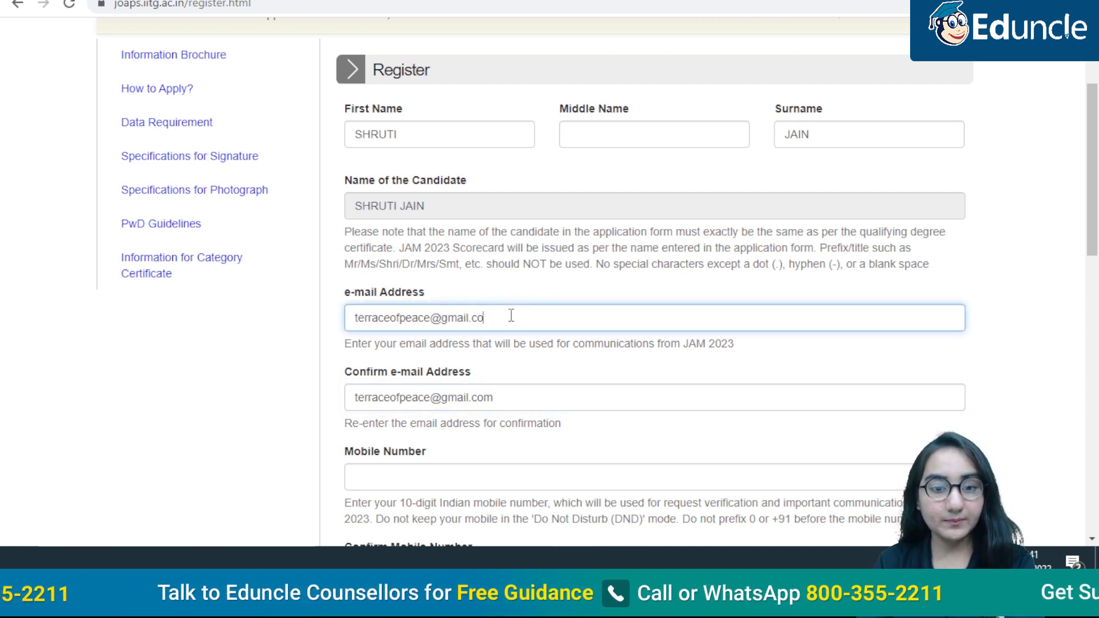
text(m)
scroll(486, 373, down, 3)
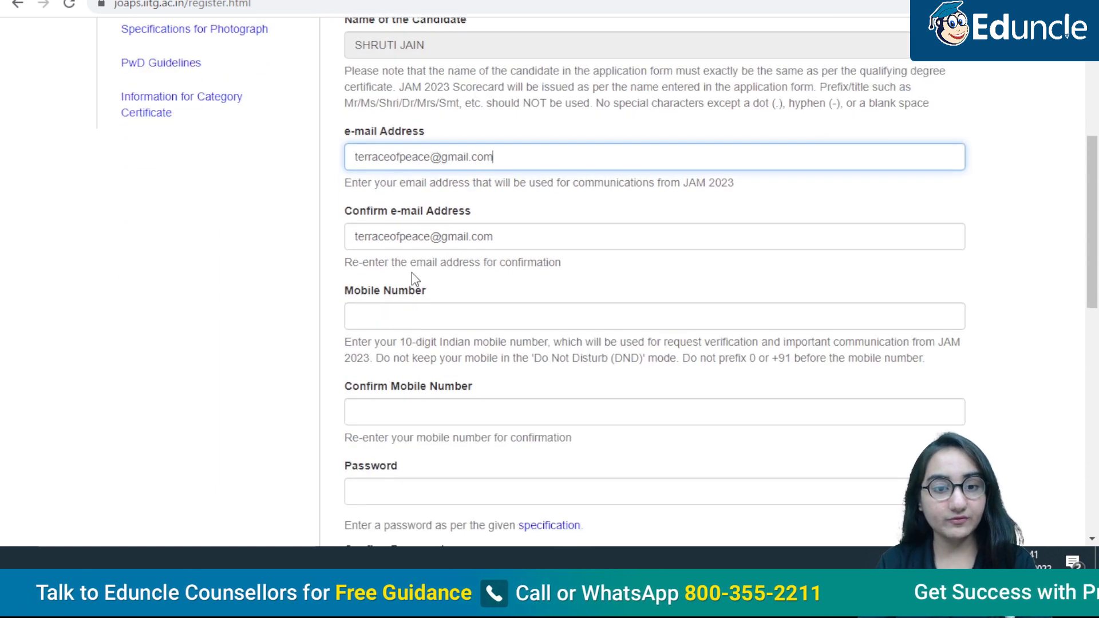
Step: Enter the candidate's mobile number in Mobile Number and Confirm Mobile Number
click(404, 313)
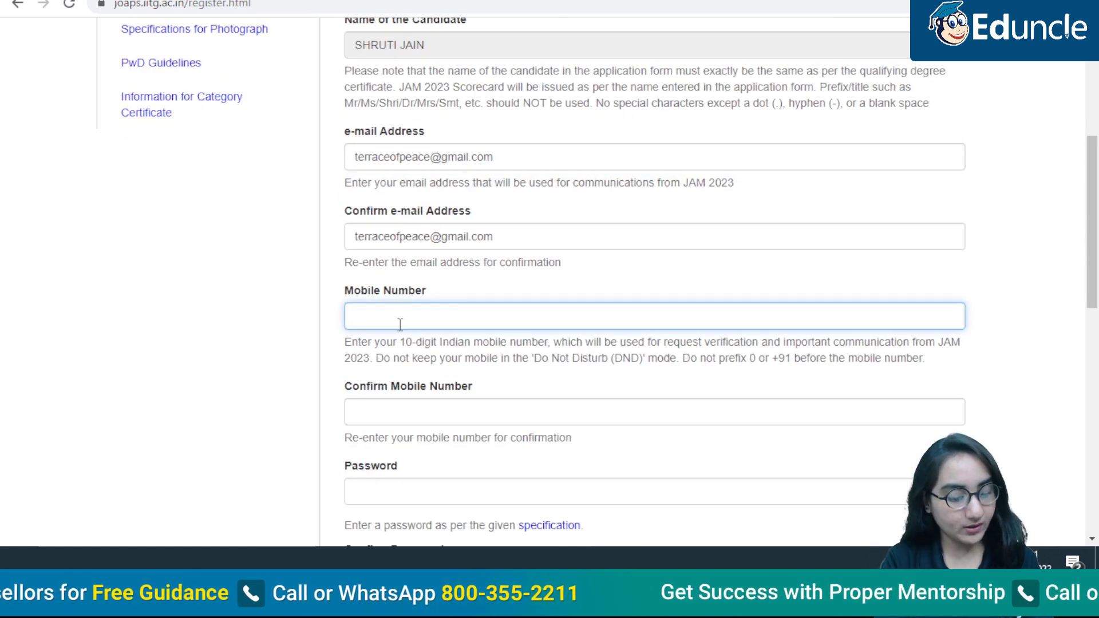
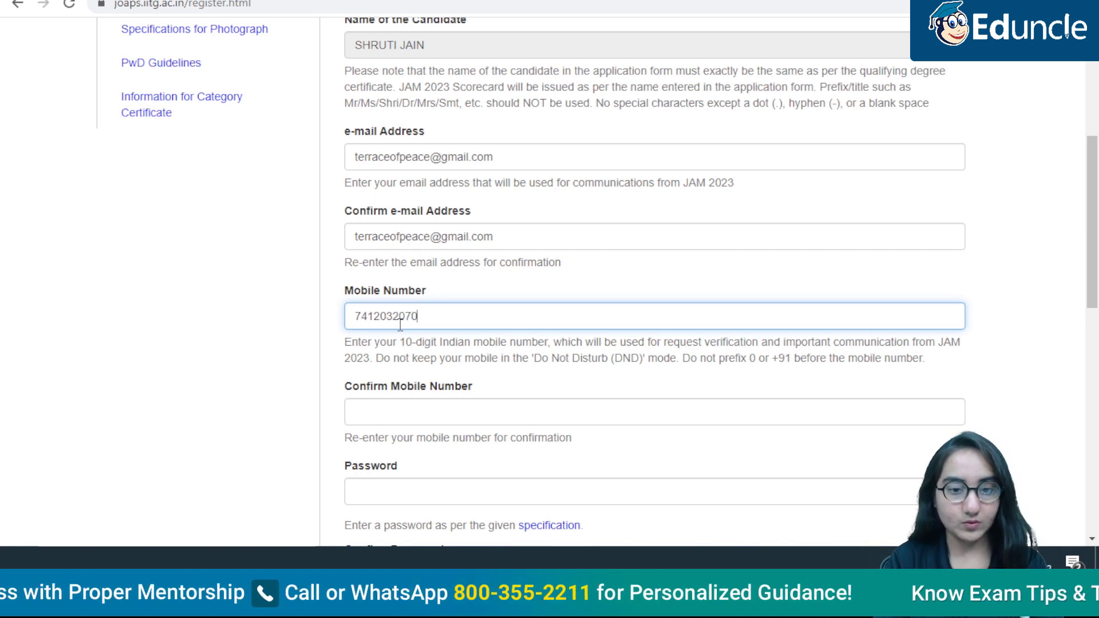
click(434, 415)
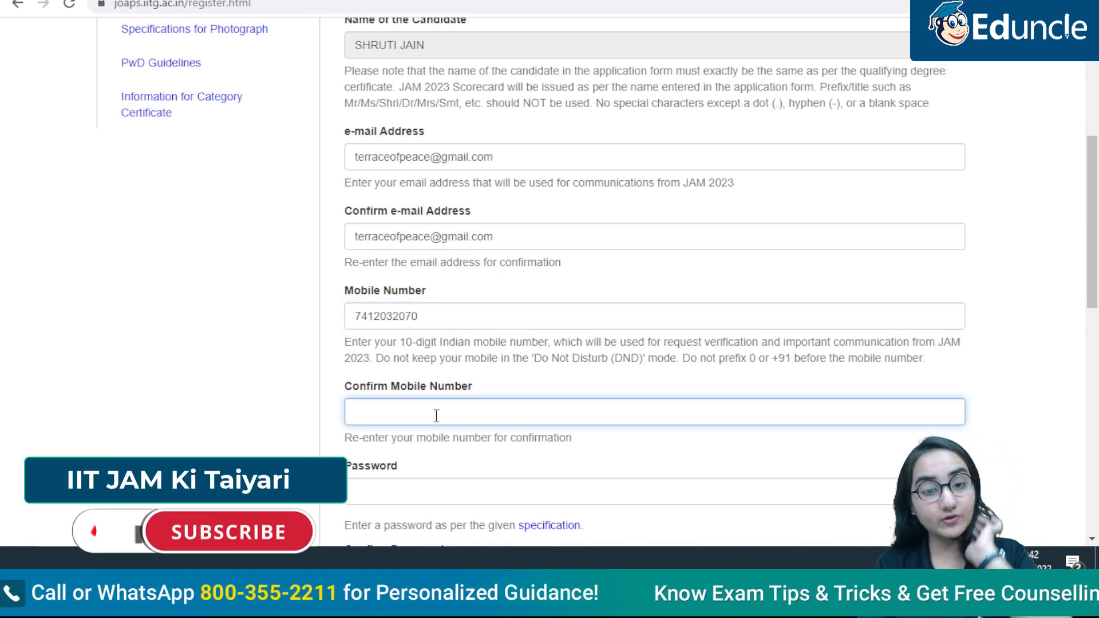
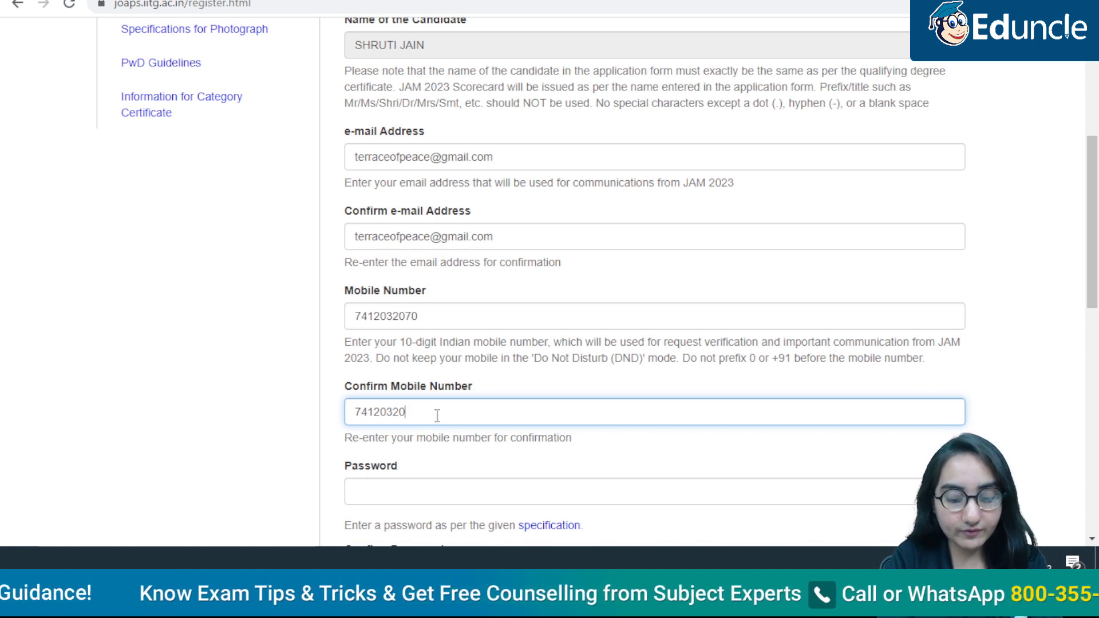
scroll(438, 415, down, 3)
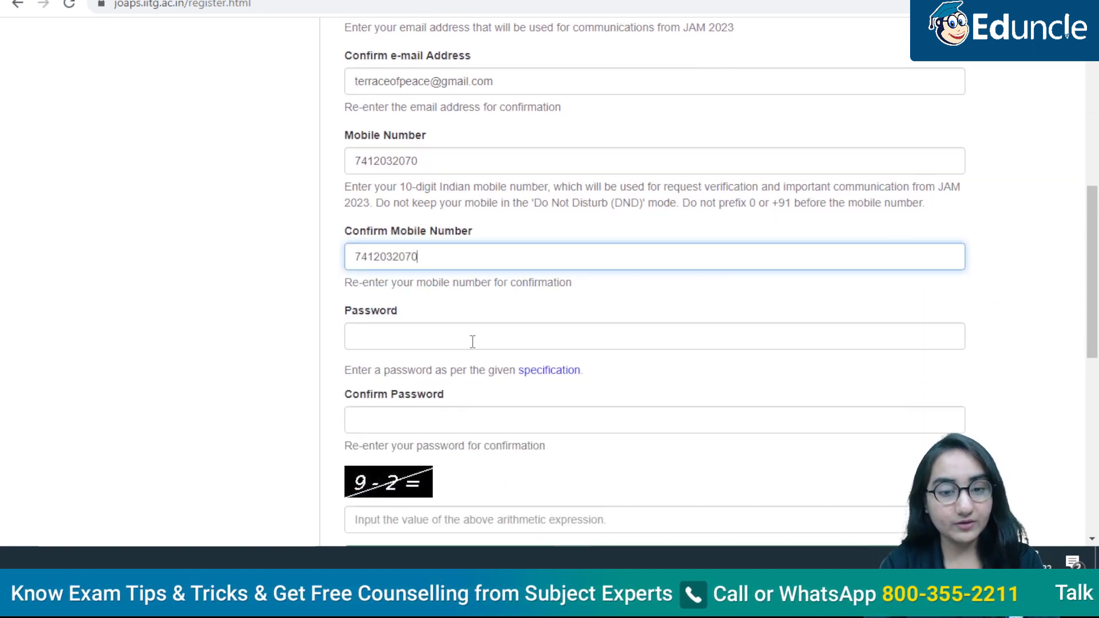
Step: Enter the account password in both the Password and Confirm Password fields
click(445, 335)
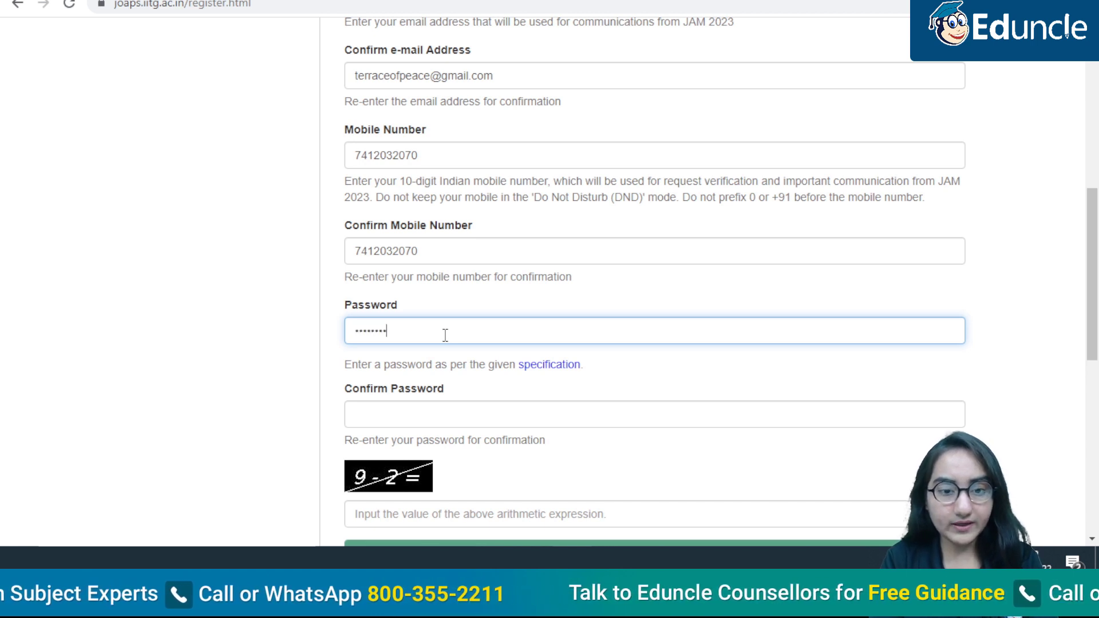
click(451, 415)
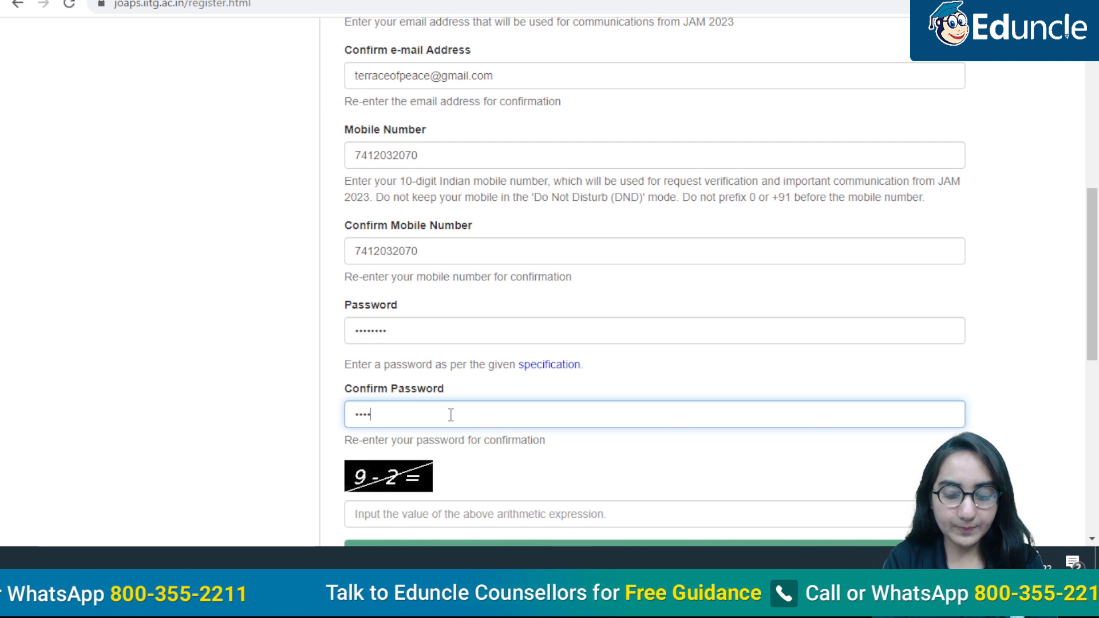
scroll(452, 409, down, 3)
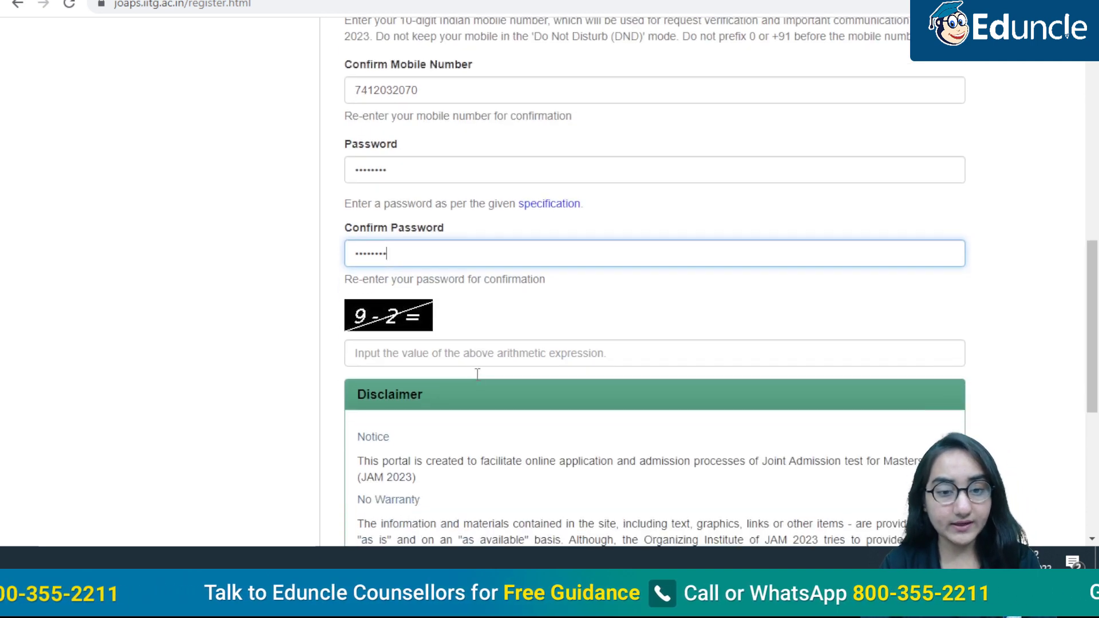
Step: Answer the arithmetic check with 7 and tick the 'I agree' disclaimer checkbox
click(421, 358)
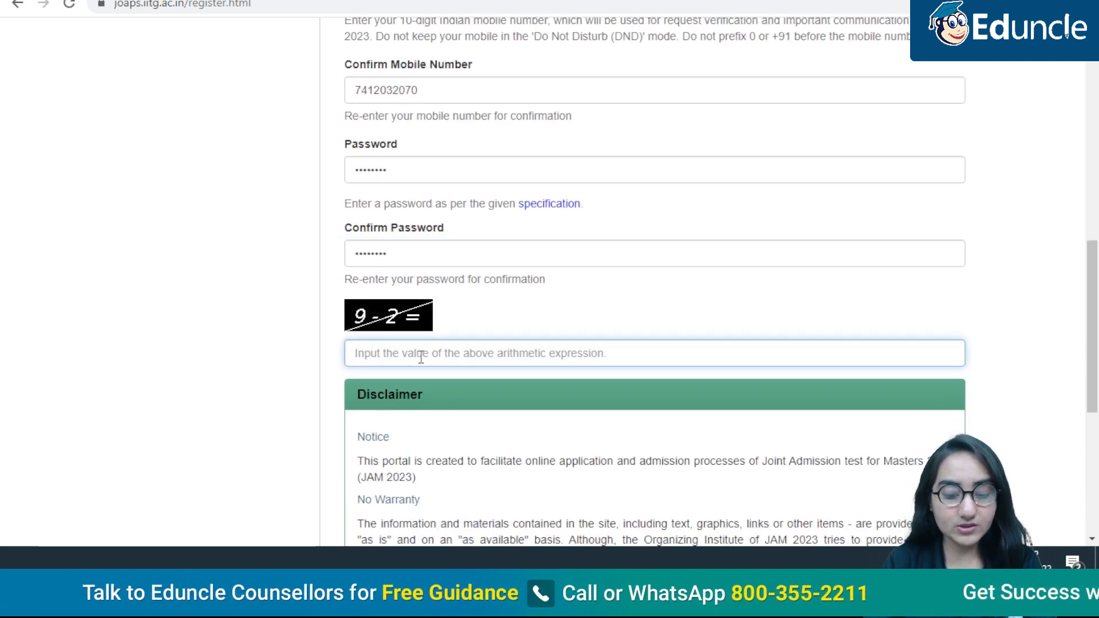
text(7)
scroll(441, 351, down, 5)
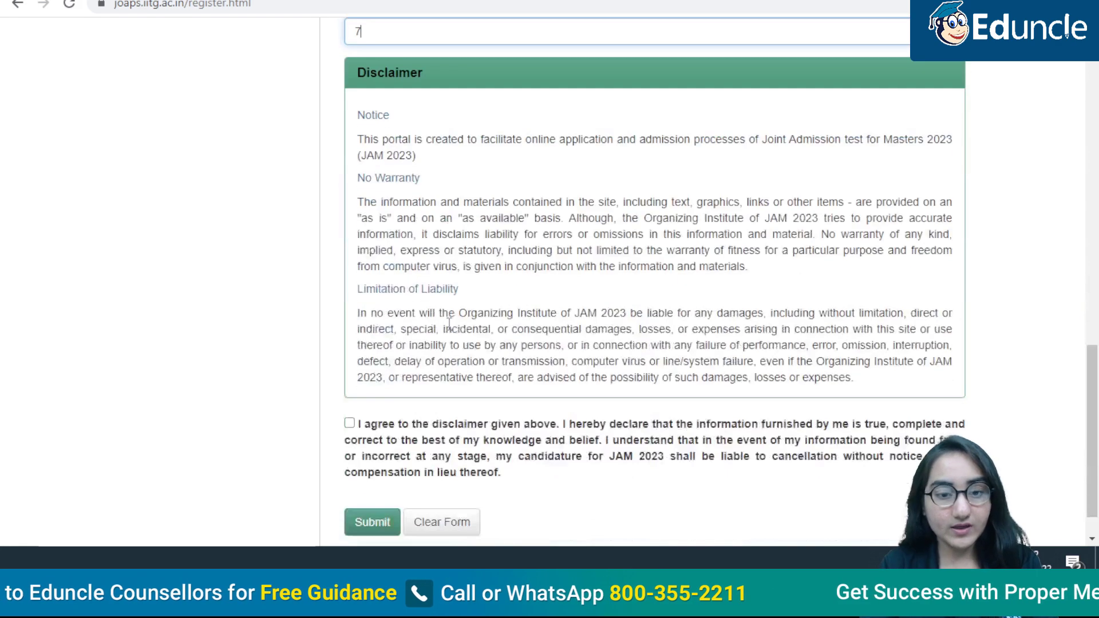
scroll(630, 321, down, 1)
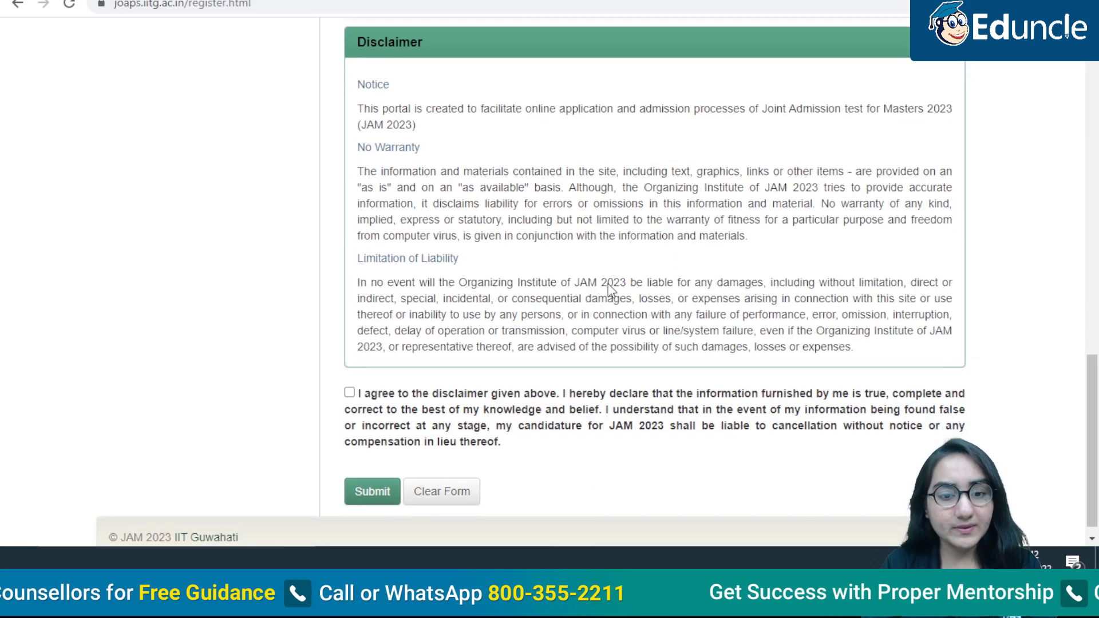
click(350, 376)
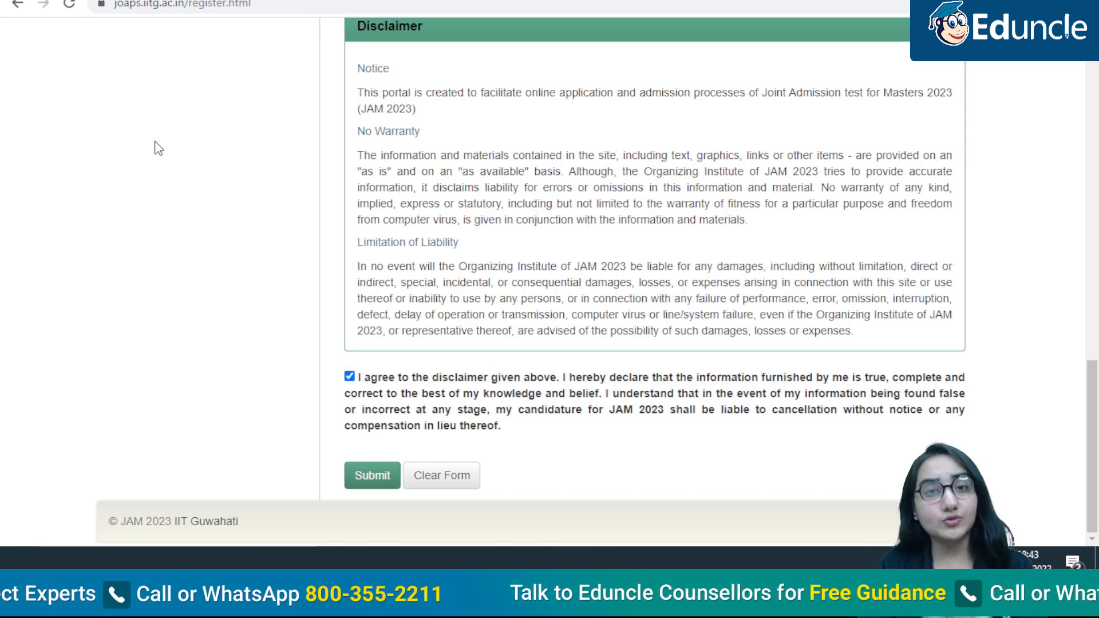
Step: Submit the registration, save the login in Chrome, and answer the login check with 8
click(371, 478)
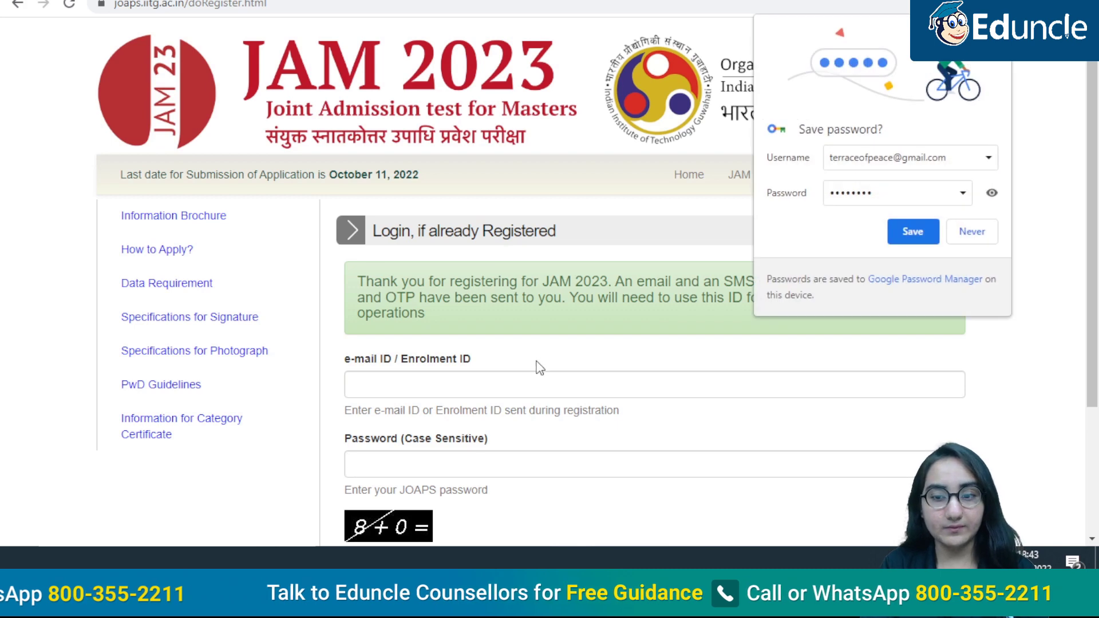
click(919, 234)
scroll(479, 309, down, 3)
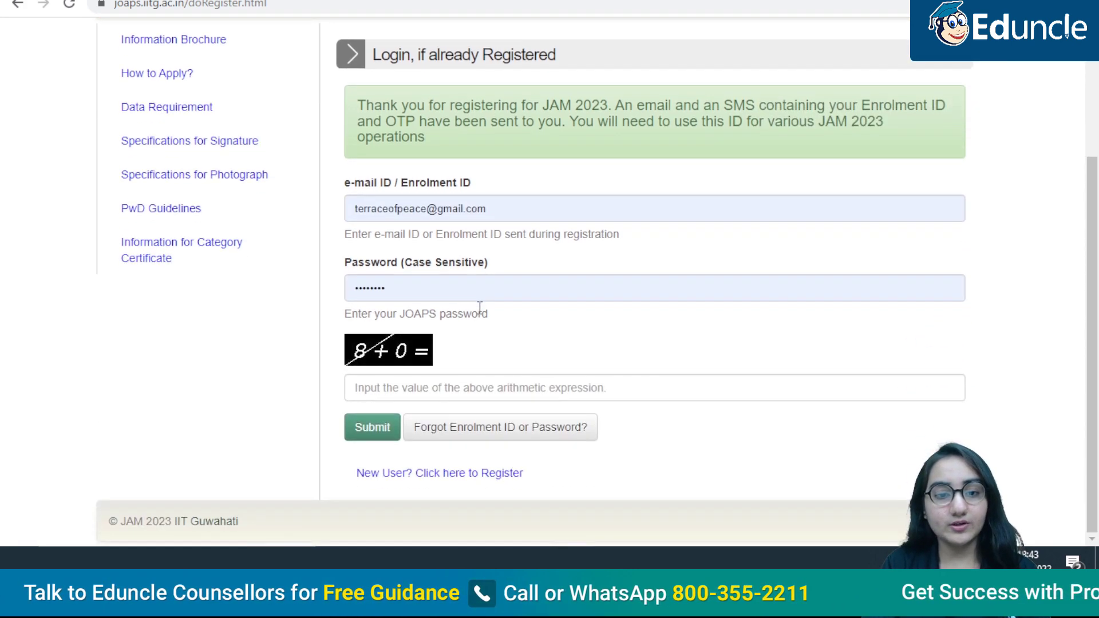
click(412, 390)
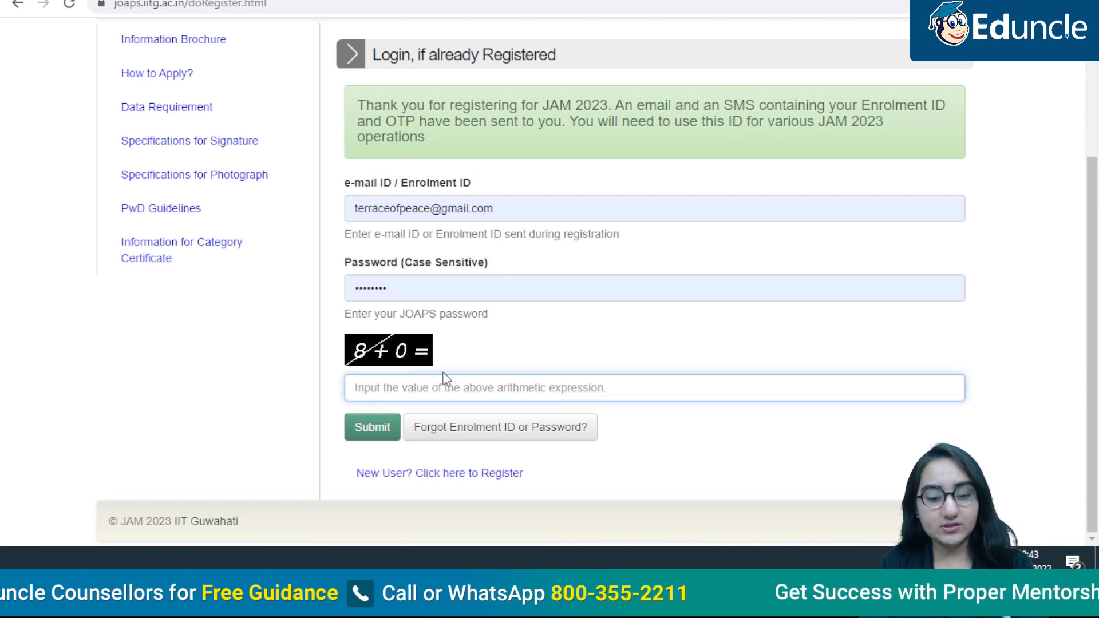
text(8)
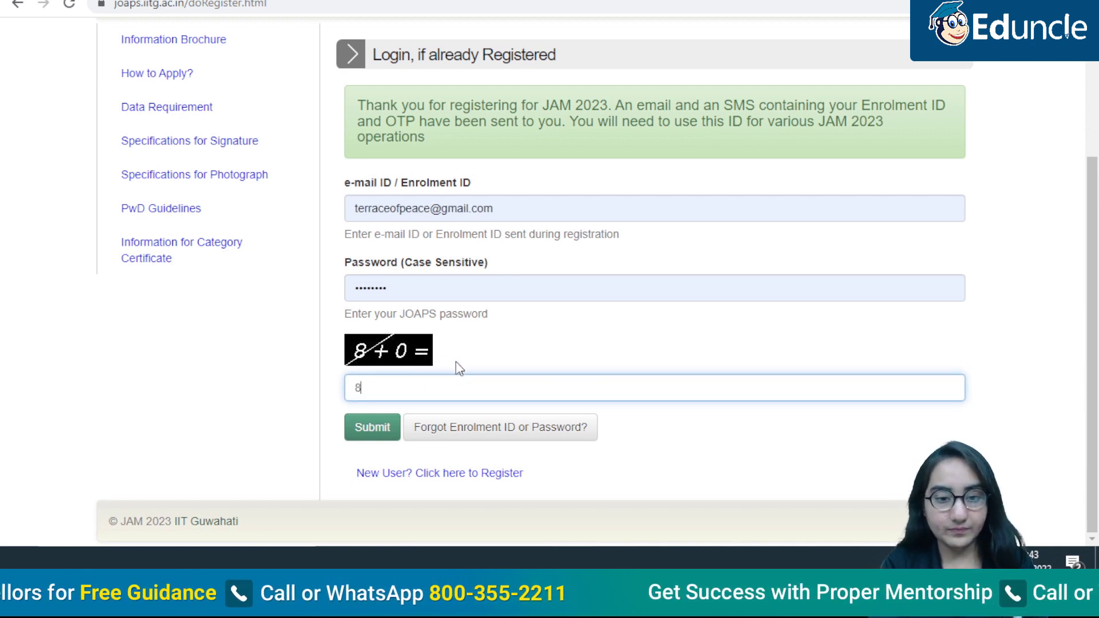
Step: Submit the login form to sign in with the saved credentials
click(373, 417)
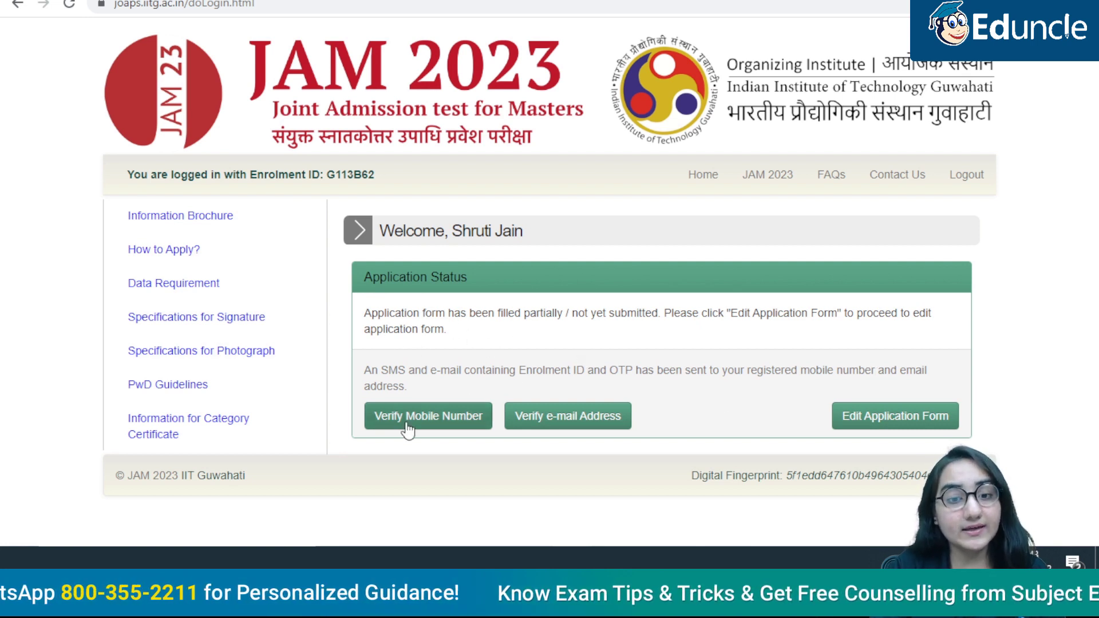
Step: Open the Verify Mobile Number dialog and request a new OTP by SMS
click(435, 417)
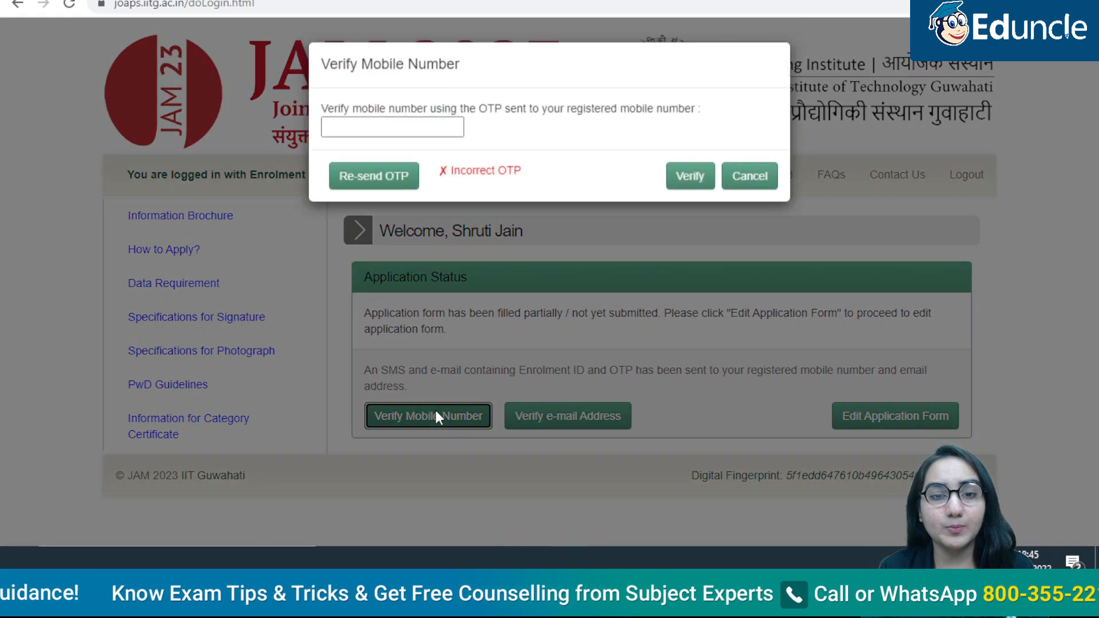
click(396, 128)
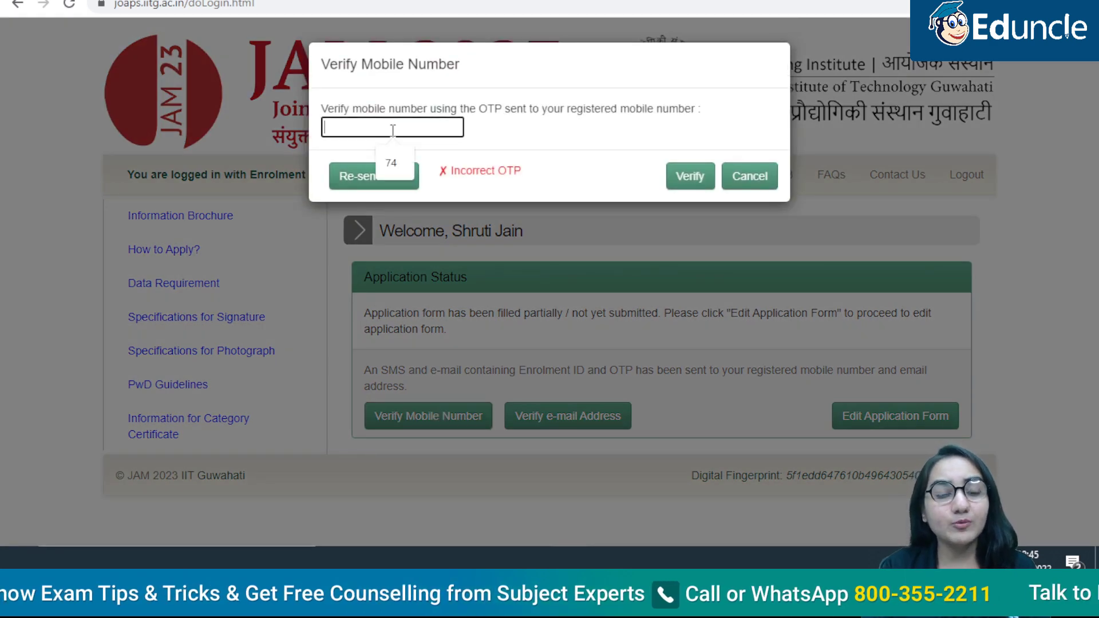
click(360, 179)
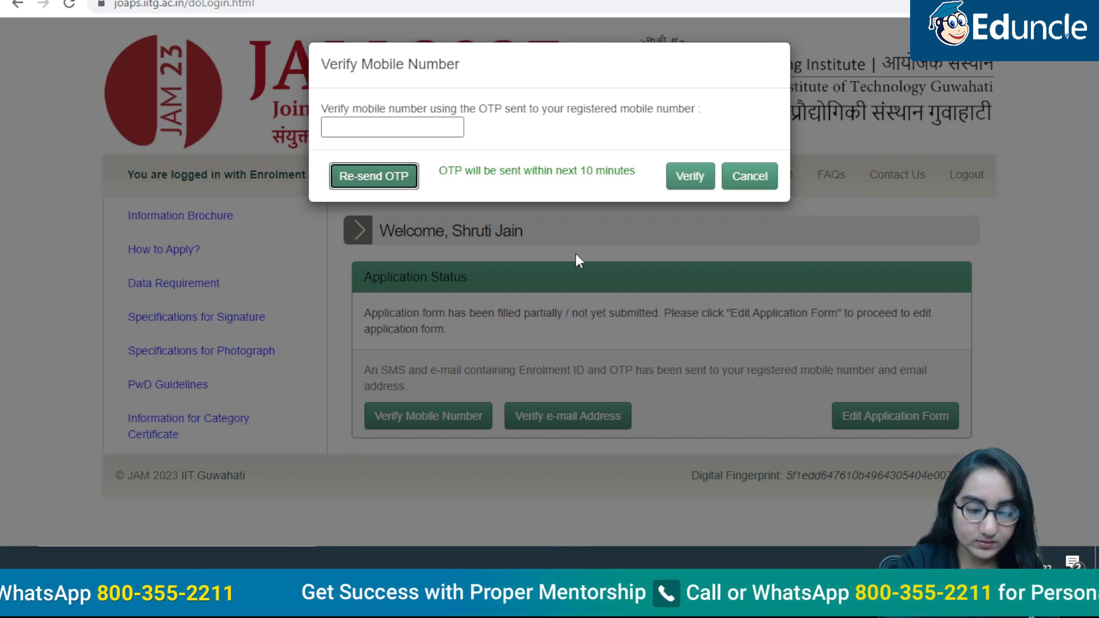
Step: Enter the received SMS OTP, retype it correctly after a mistake, and click Verify
click(361, 126)
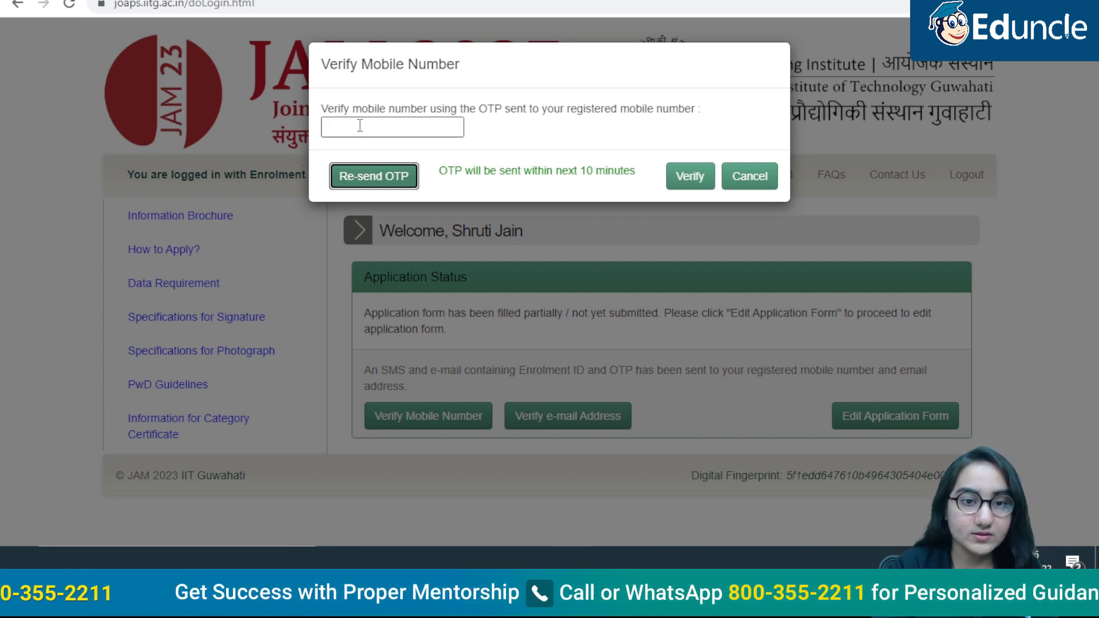
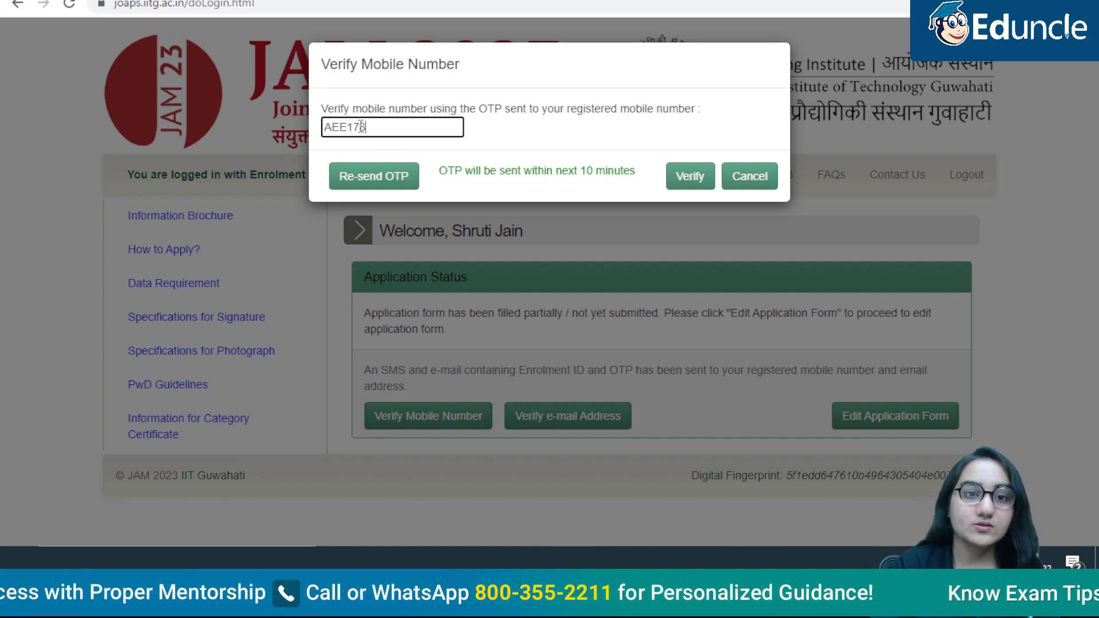
click(676, 180)
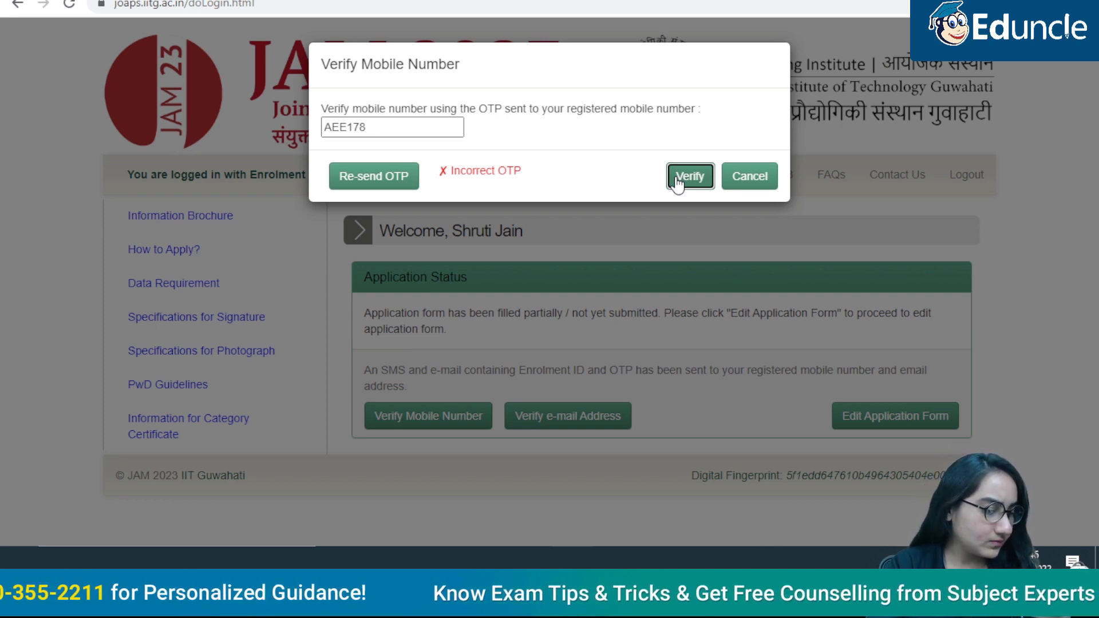
click(434, 129)
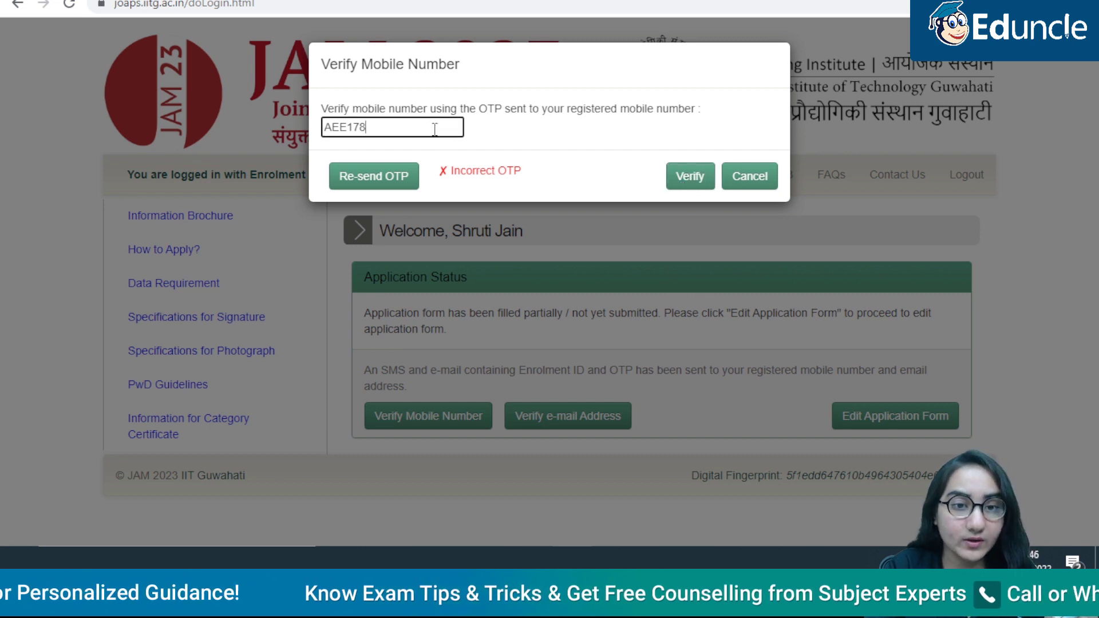
key(BackSpace)
key(BackSpace)
key(BackSpace)
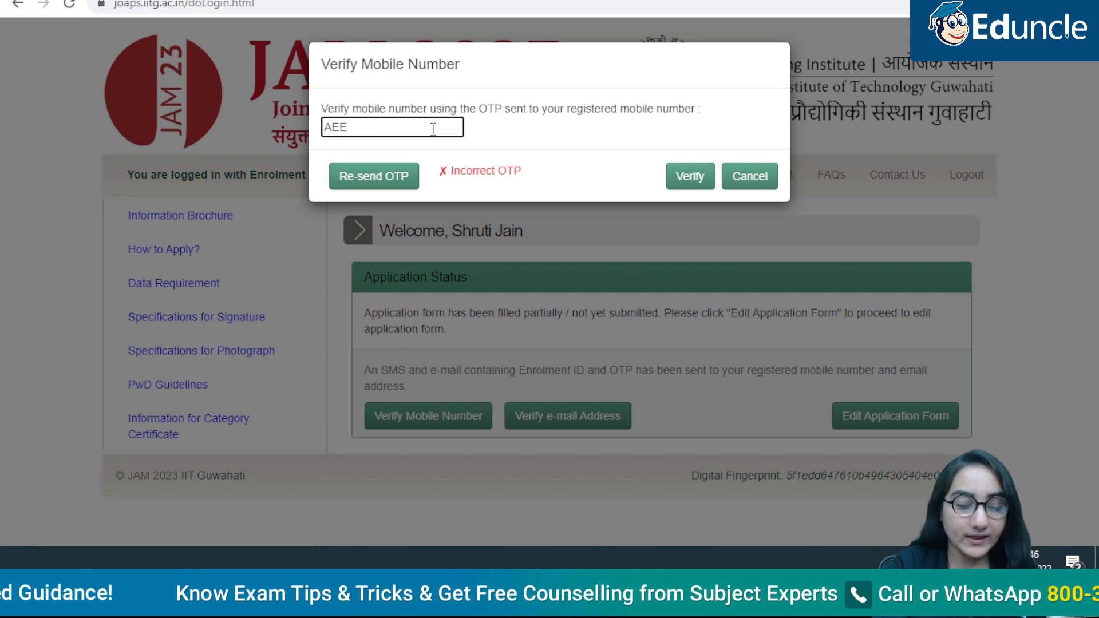
text(17)
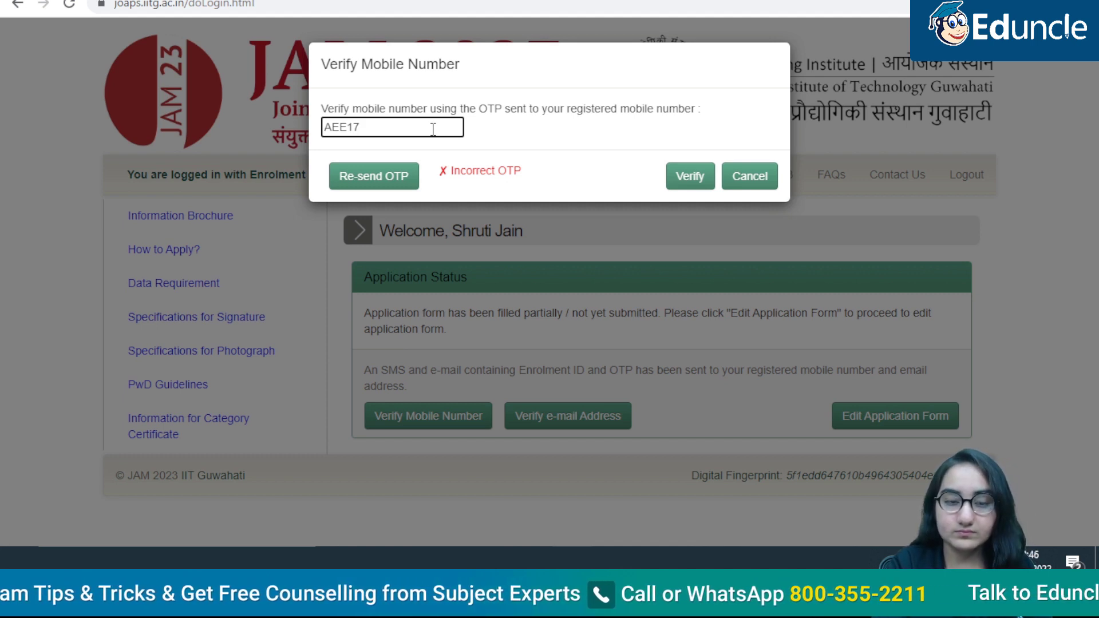
key(BackSpace)
key(BackSpace)
key(BackSpace)
key(BackSpace)
key(BackSpace)
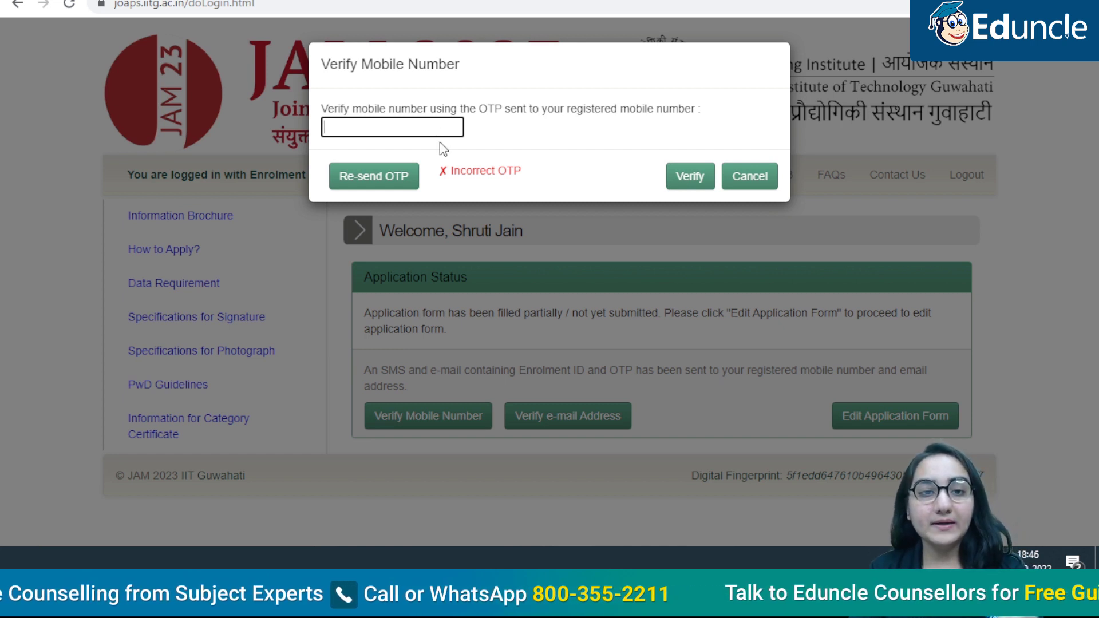
click(432, 131)
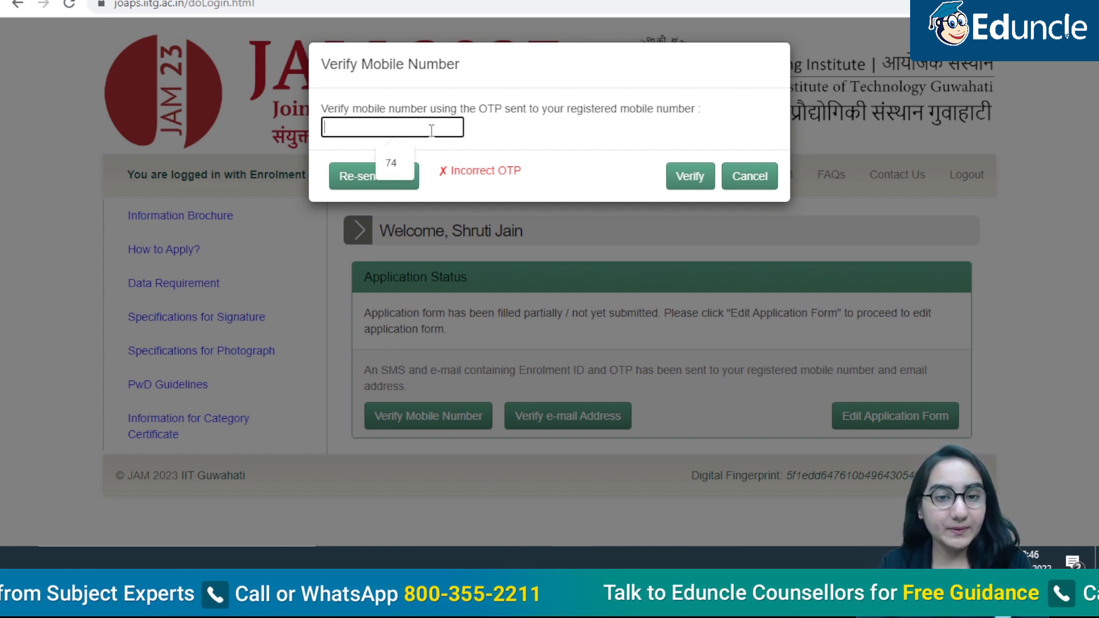
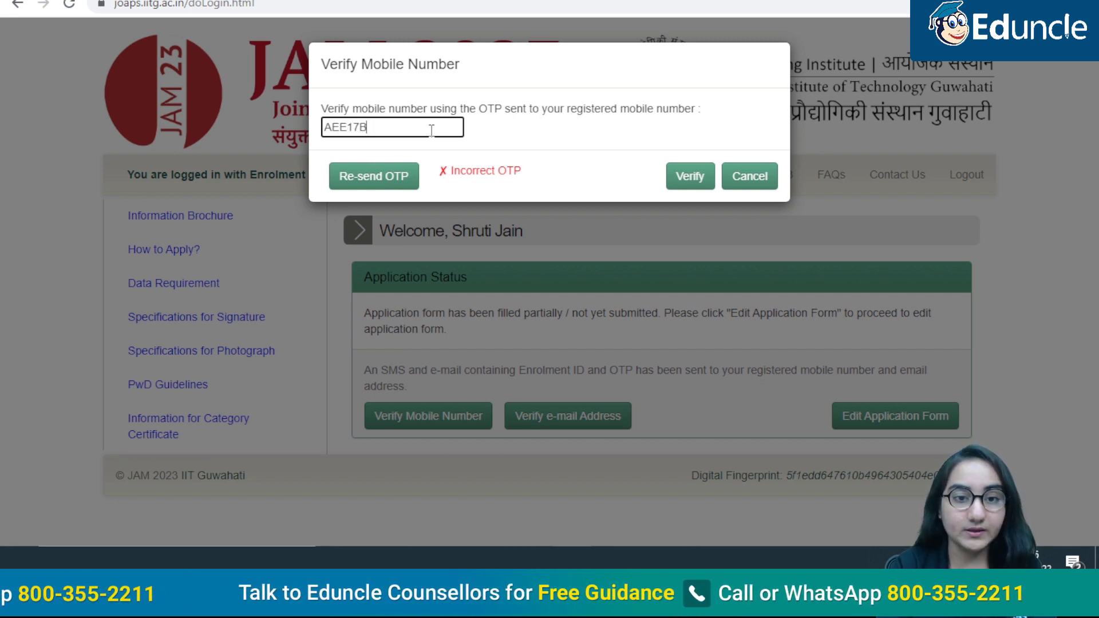
click(677, 177)
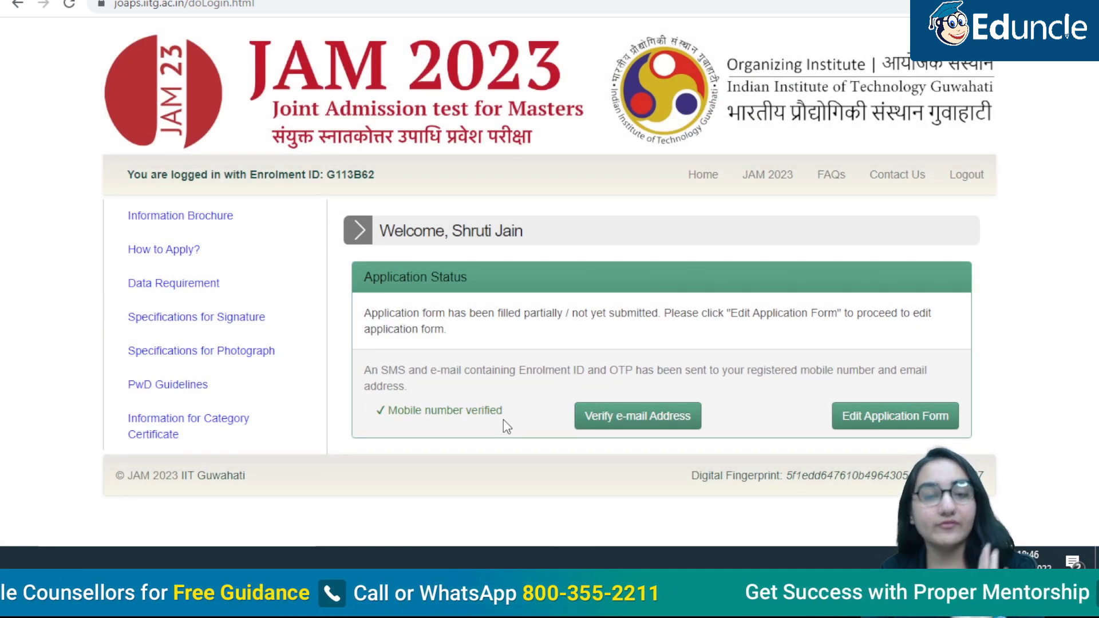
Step: Open the Verify e-mail Address dialog and request a fresh e-mail OTP
click(633, 417)
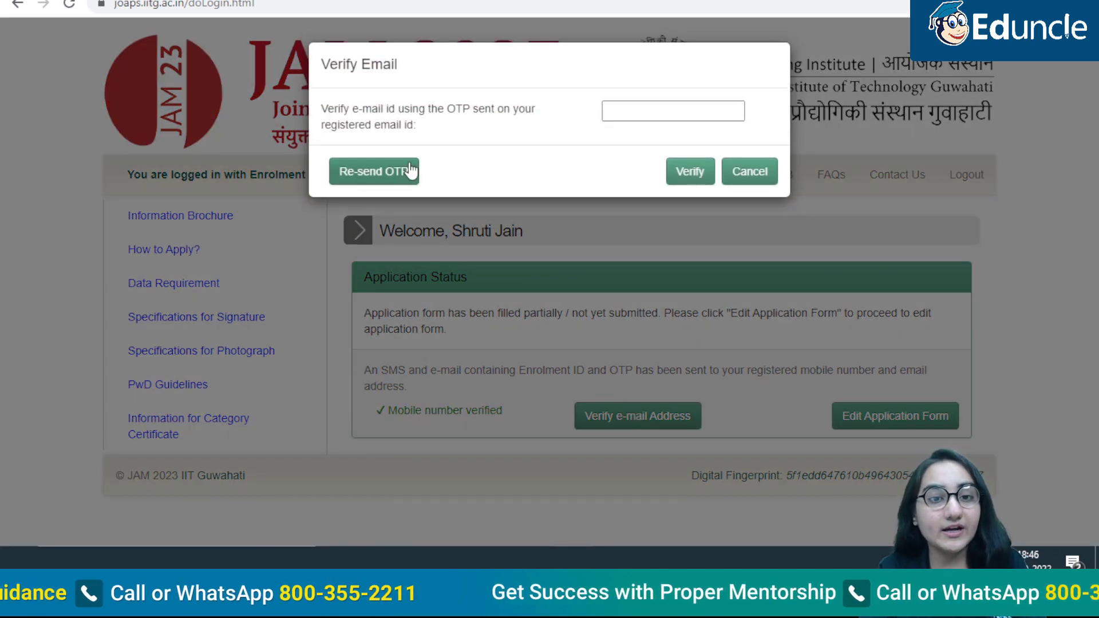
click(633, 112)
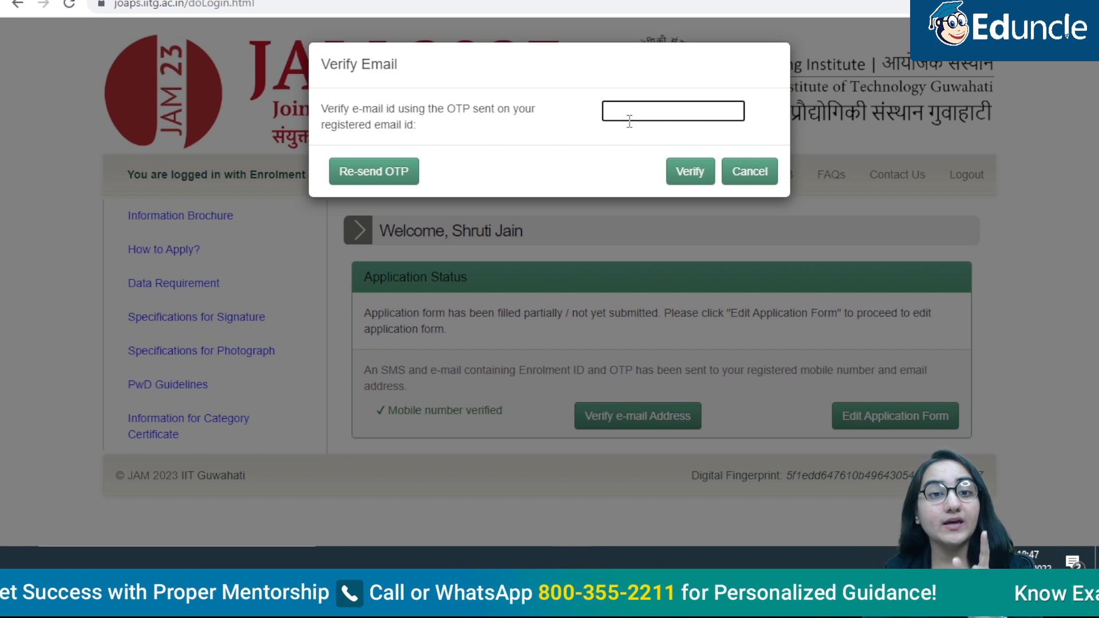
click(401, 178)
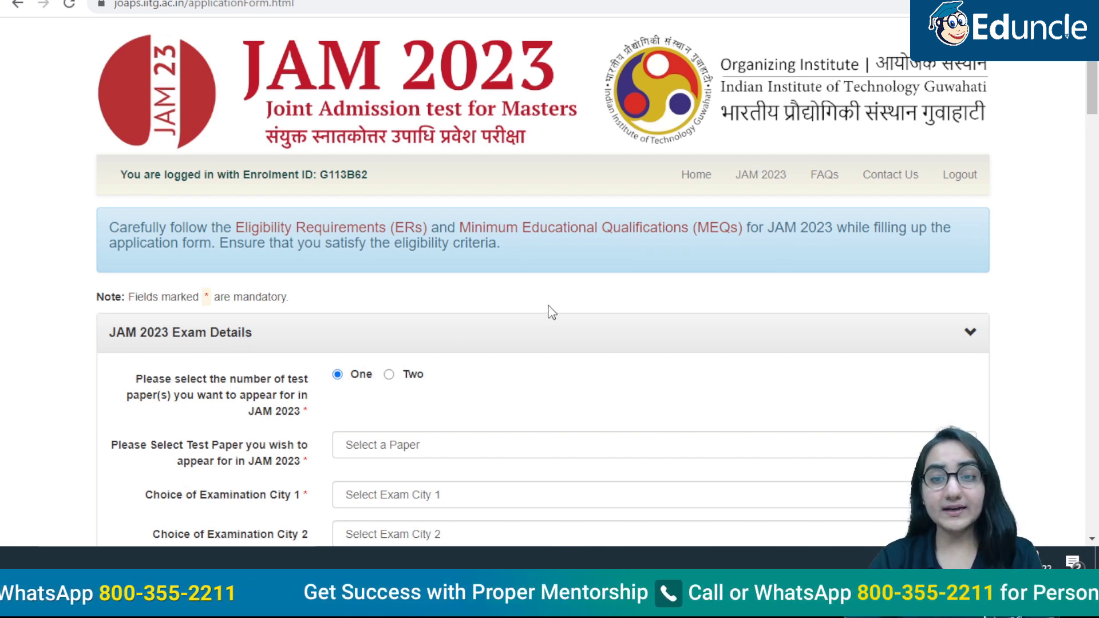
Step: Choose Biotechnology (BT) as Paper - I and confirm it in the Are you sure? dialog
scroll(552, 313, down, 3)
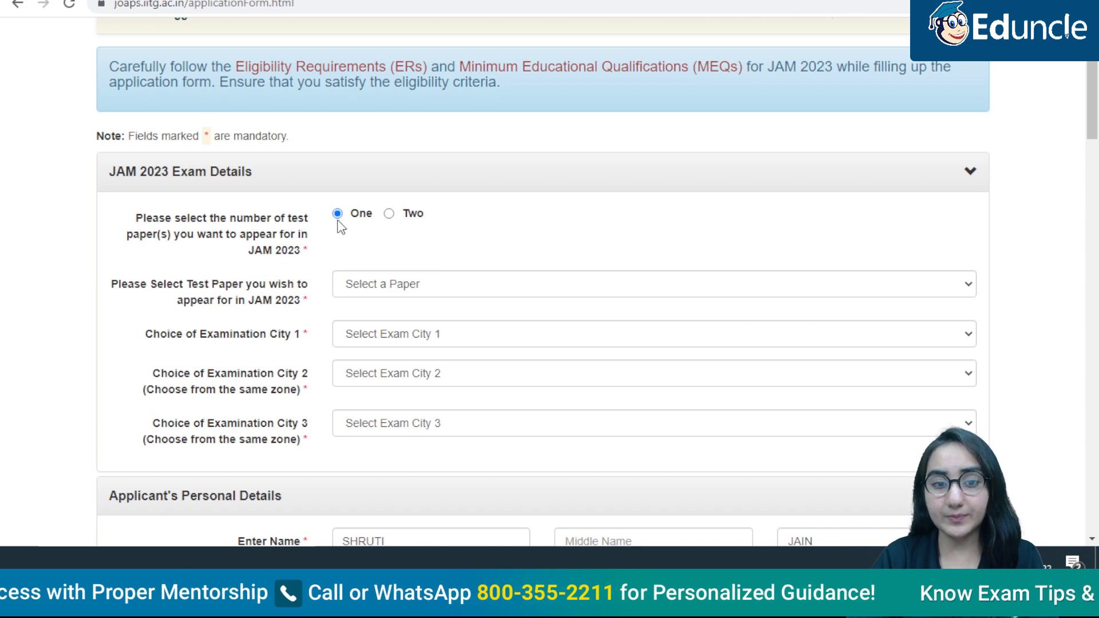
click(389, 286)
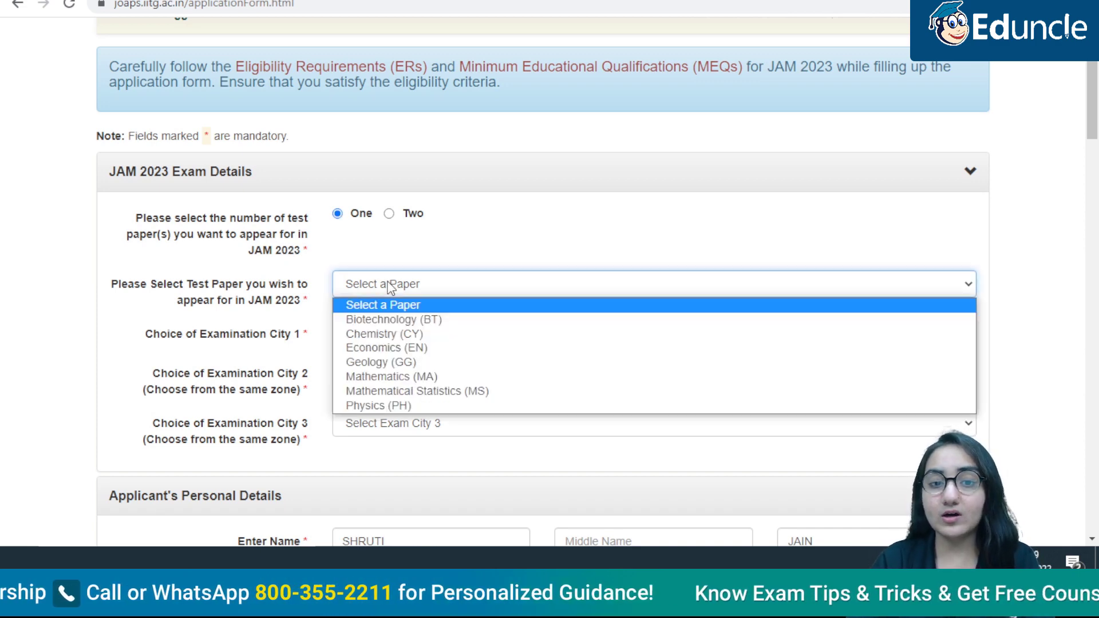
click(387, 319)
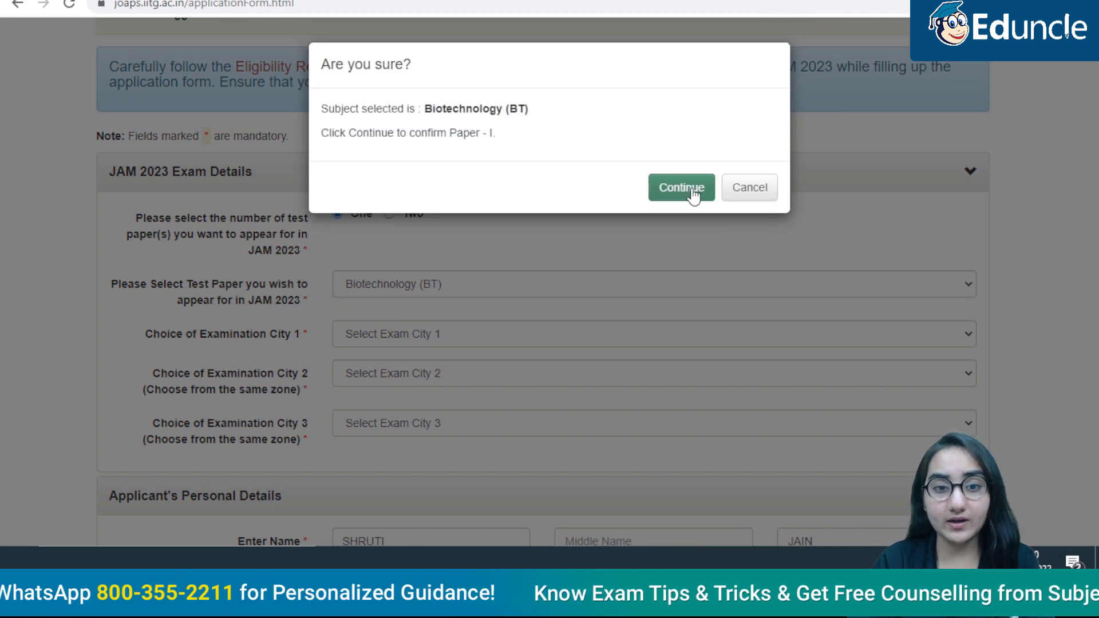
click(694, 195)
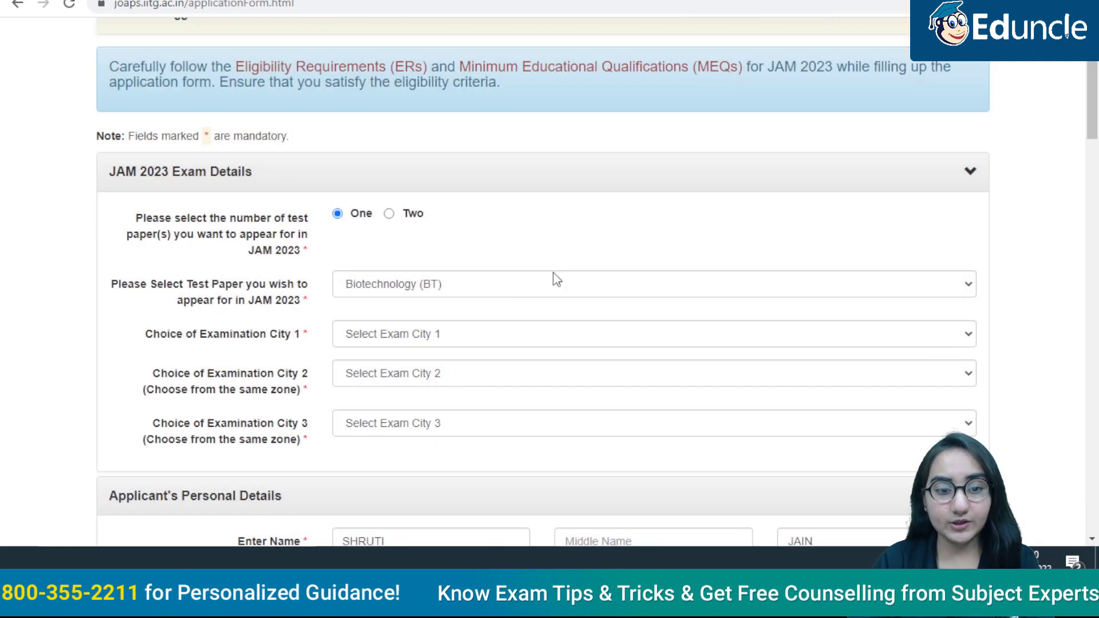
click(493, 334)
Step: Select Jaipur, Indore and Gurugram as examination city choices 1, 2 and 3
scroll(476, 292, down, 12)
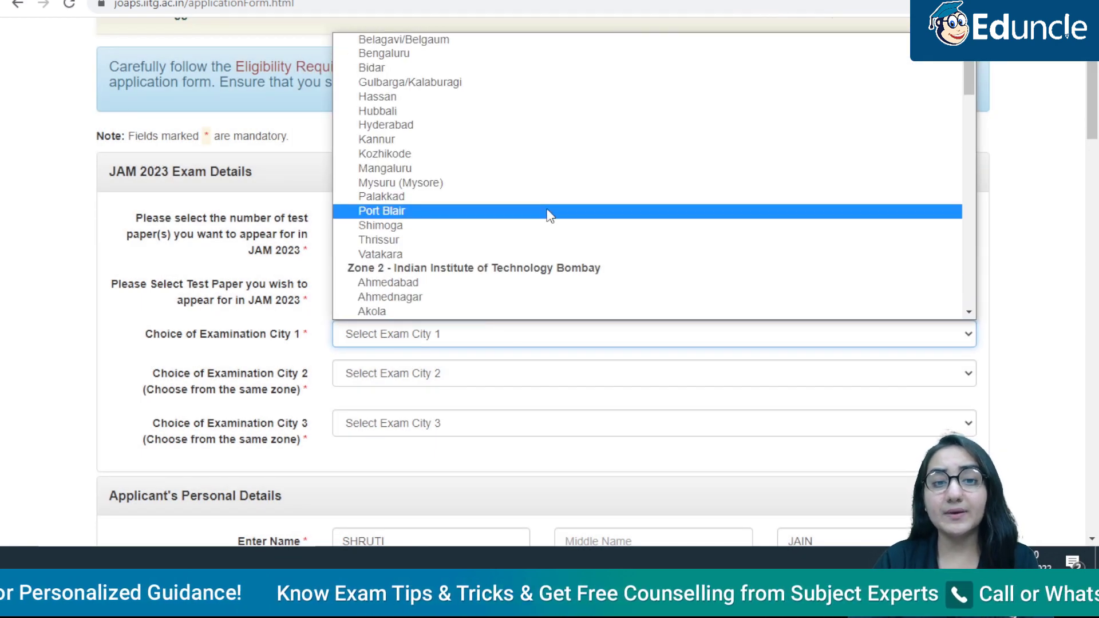
scroll(550, 216, down, 5)
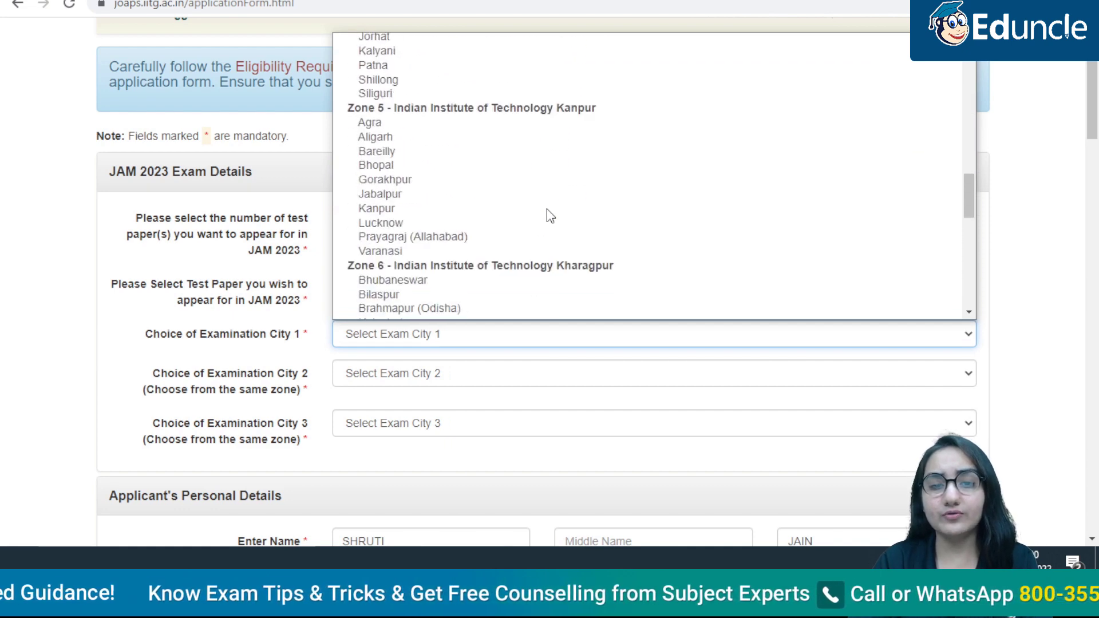
scroll(550, 216, down, 4)
scroll(549, 216, up, 11)
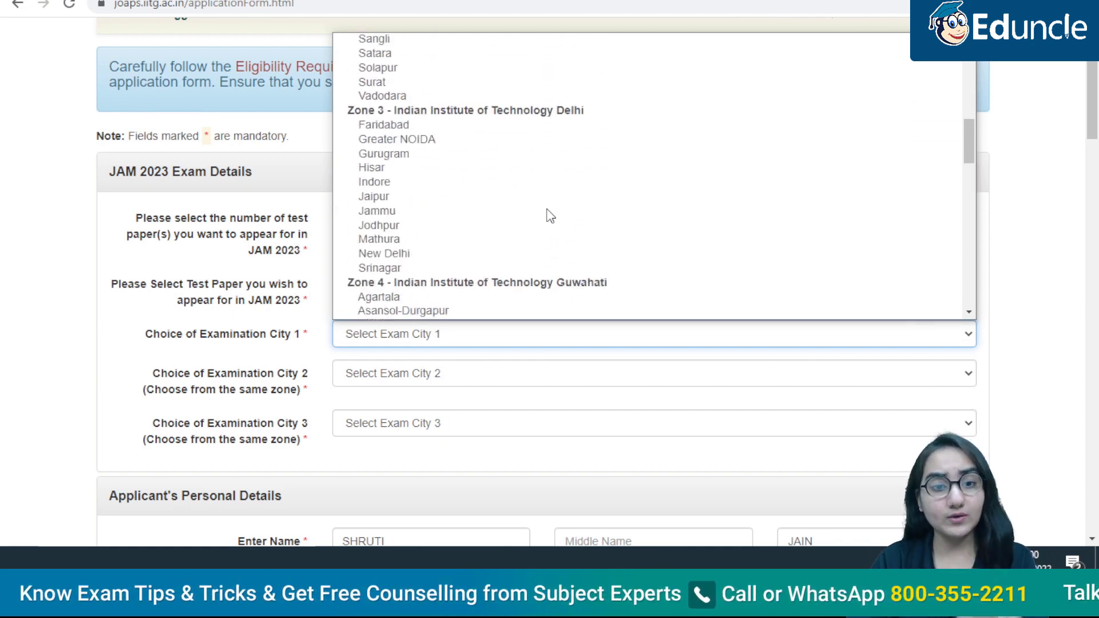
scroll(549, 216, up, 10)
scroll(549, 219, up, 1)
scroll(550, 220, down, 10)
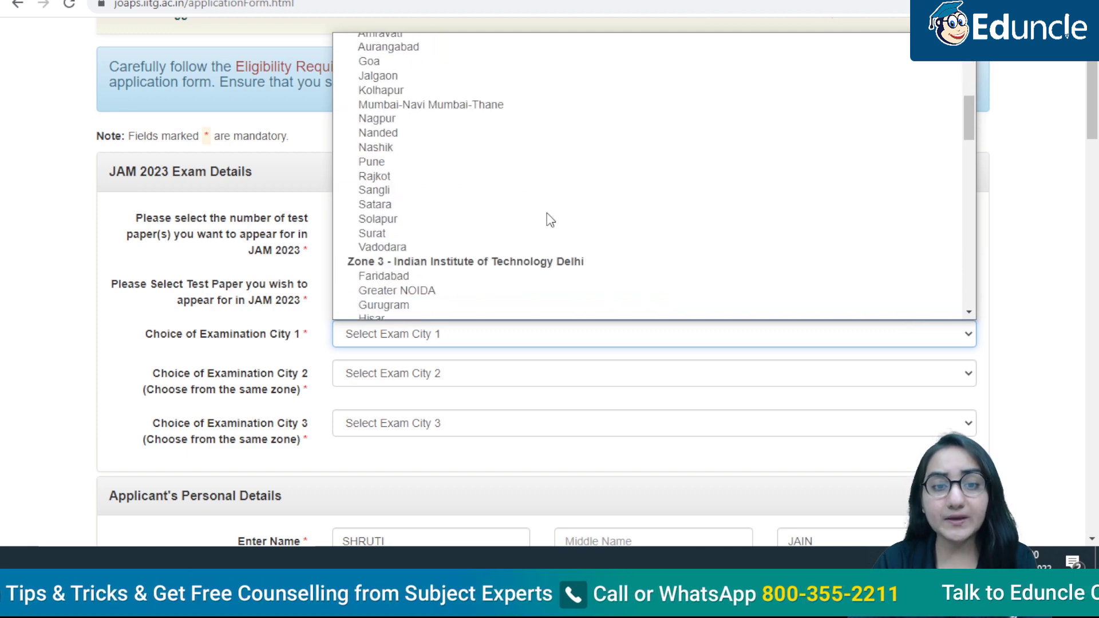
scroll(549, 219, down, 8)
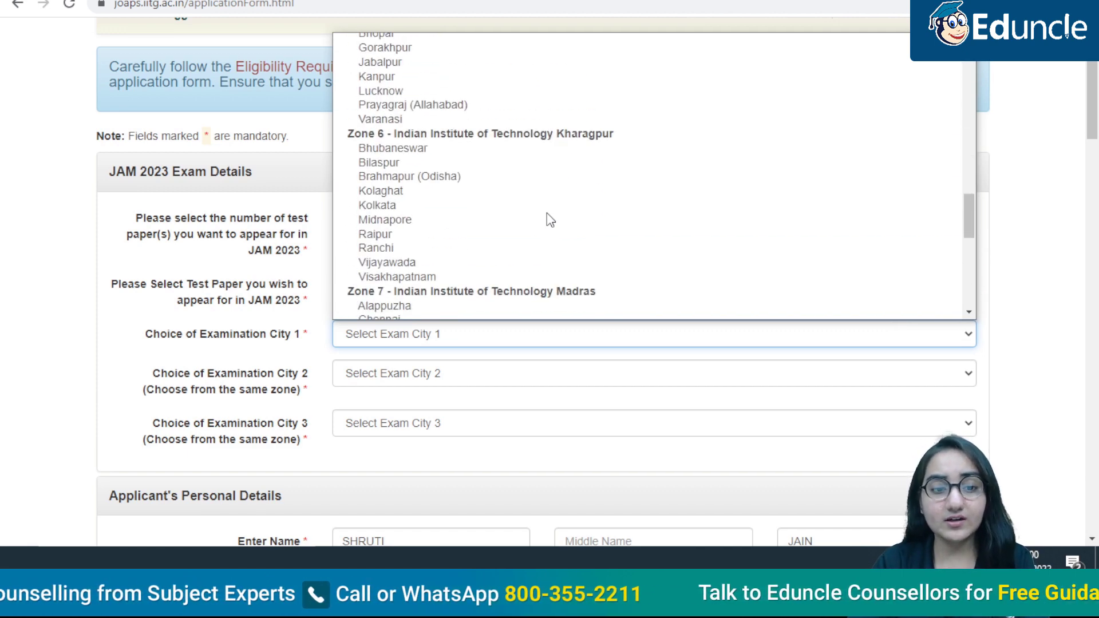
scroll(550, 220, down, 8)
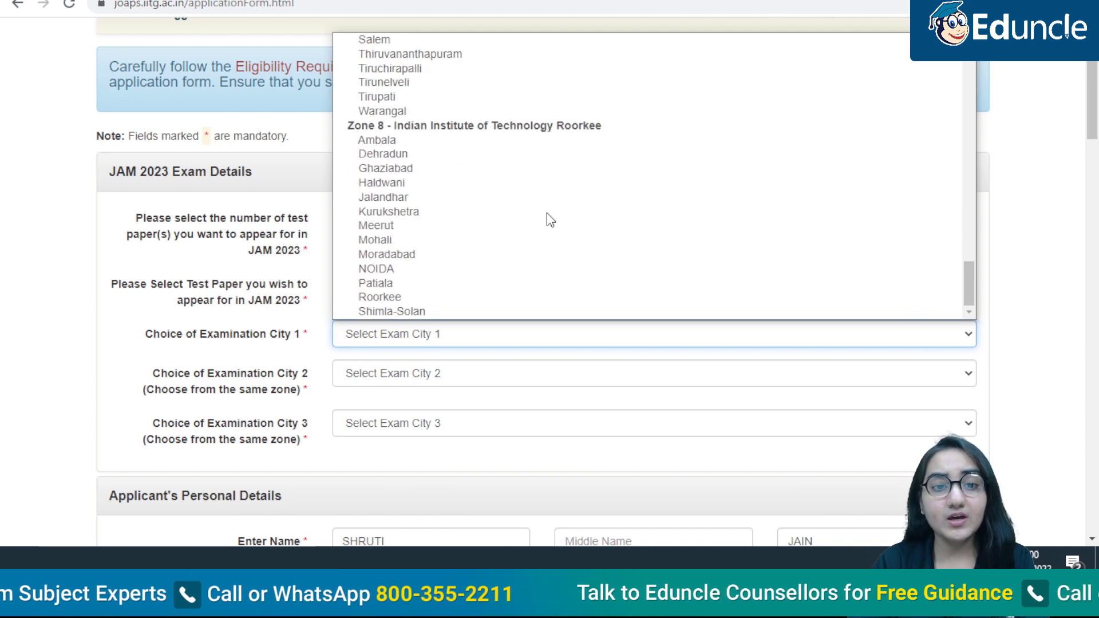
scroll(549, 220, up, 8)
scroll(550, 219, down, 3)
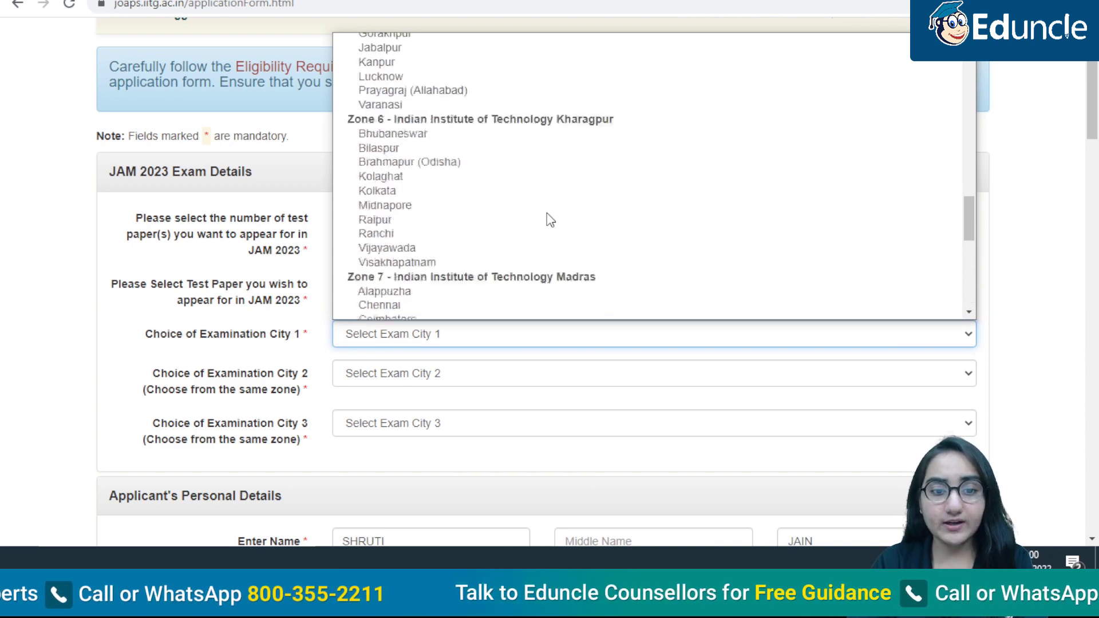
scroll(549, 220, down, 3)
scroll(549, 220, up, 12)
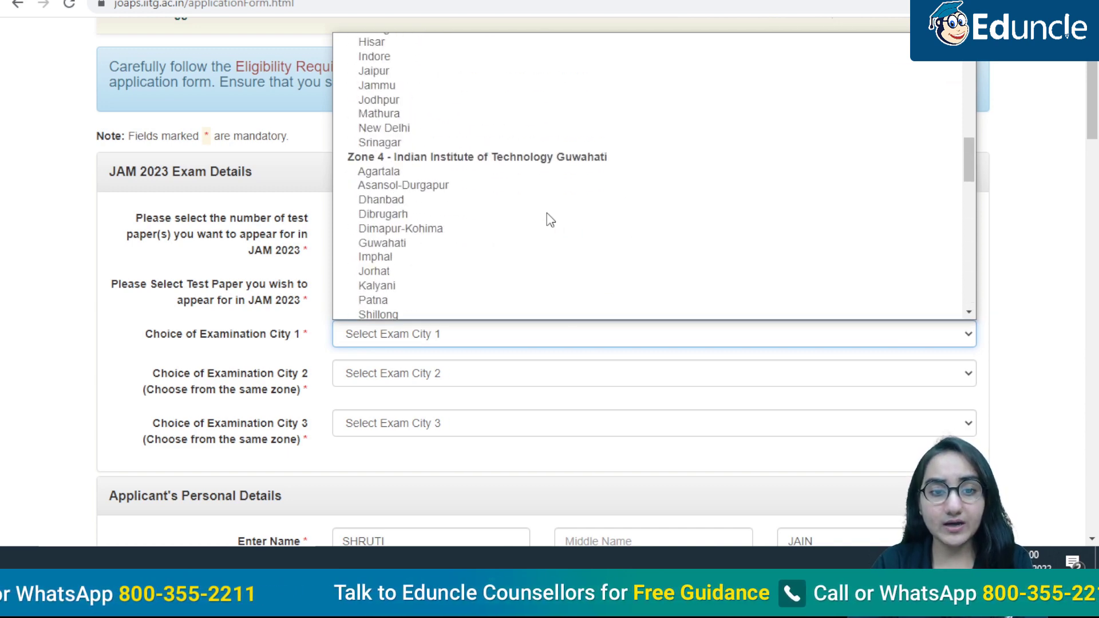
scroll(549, 219, up, 20)
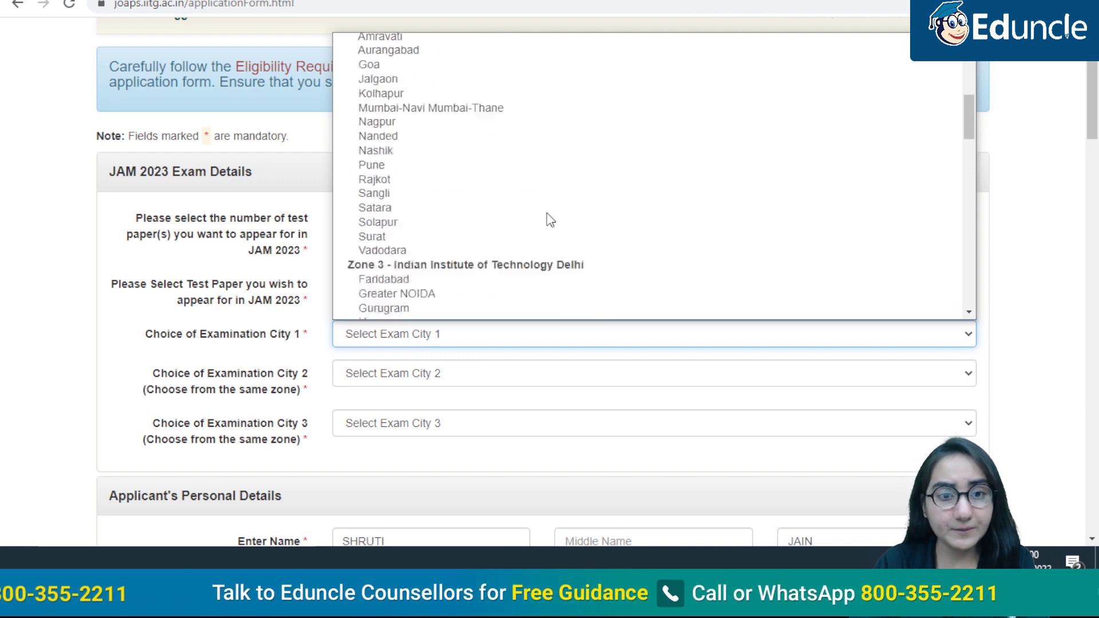
scroll(547, 214, down, 2)
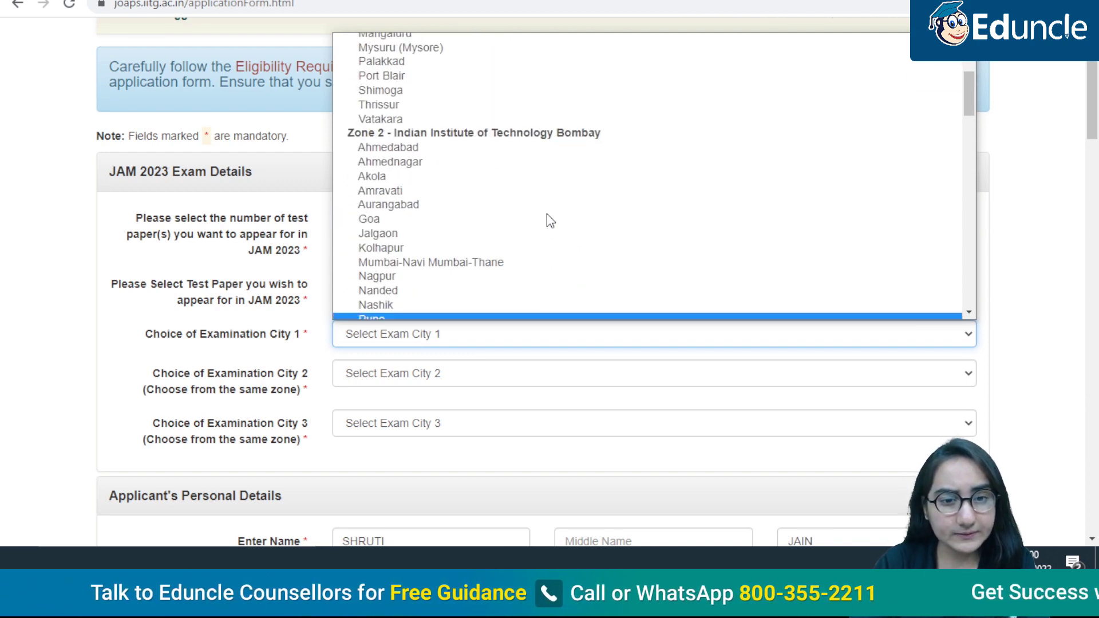
scroll(547, 214, down, 5)
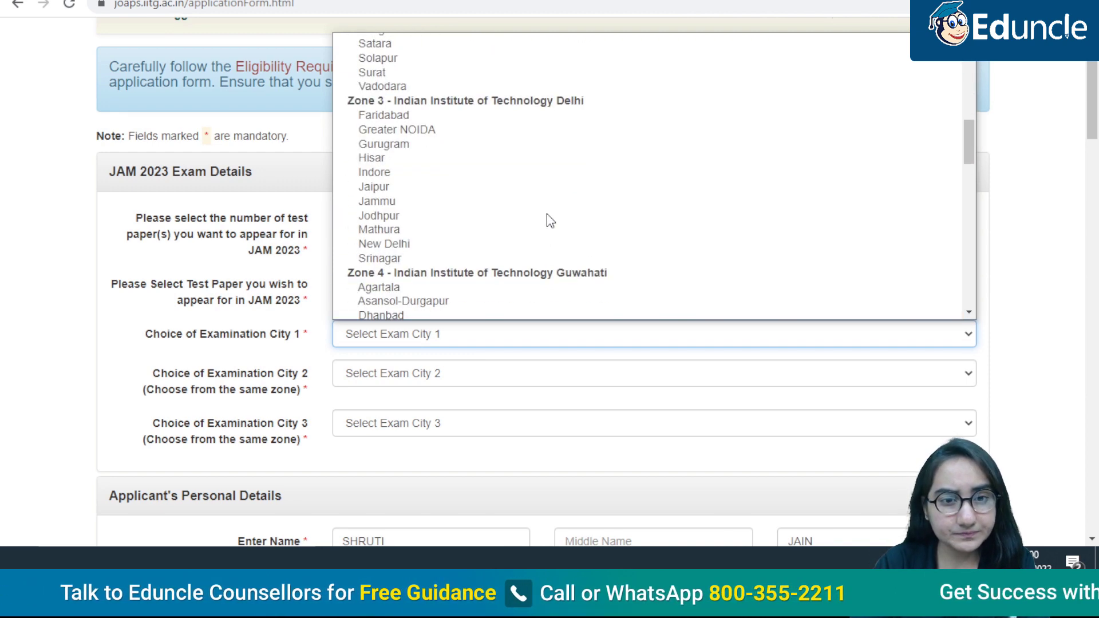
click(418, 188)
key(Tab)
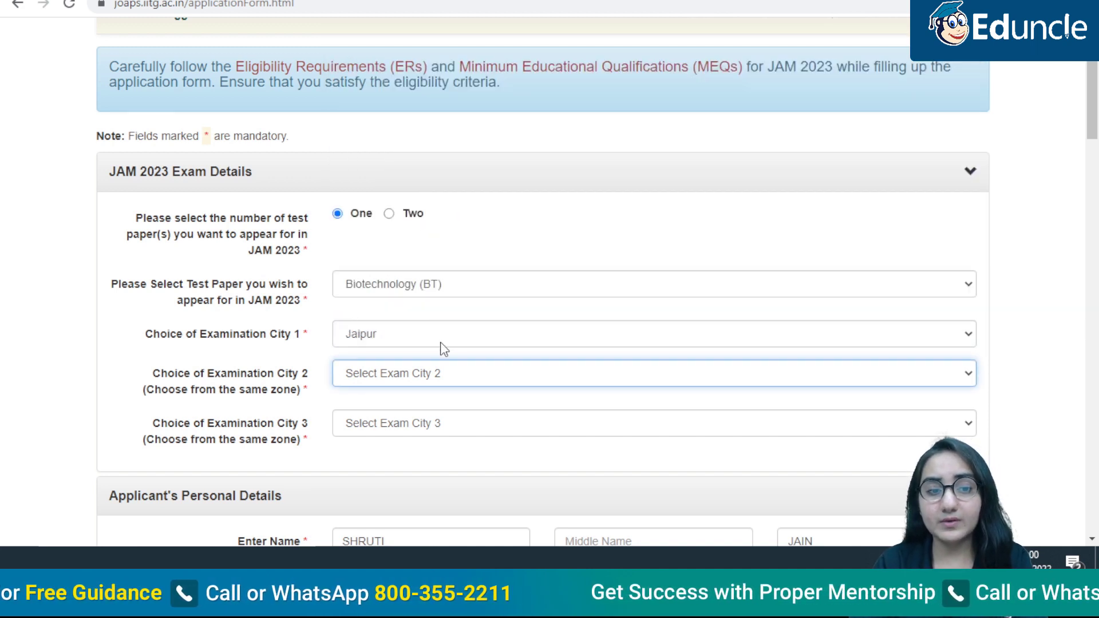
click(457, 379)
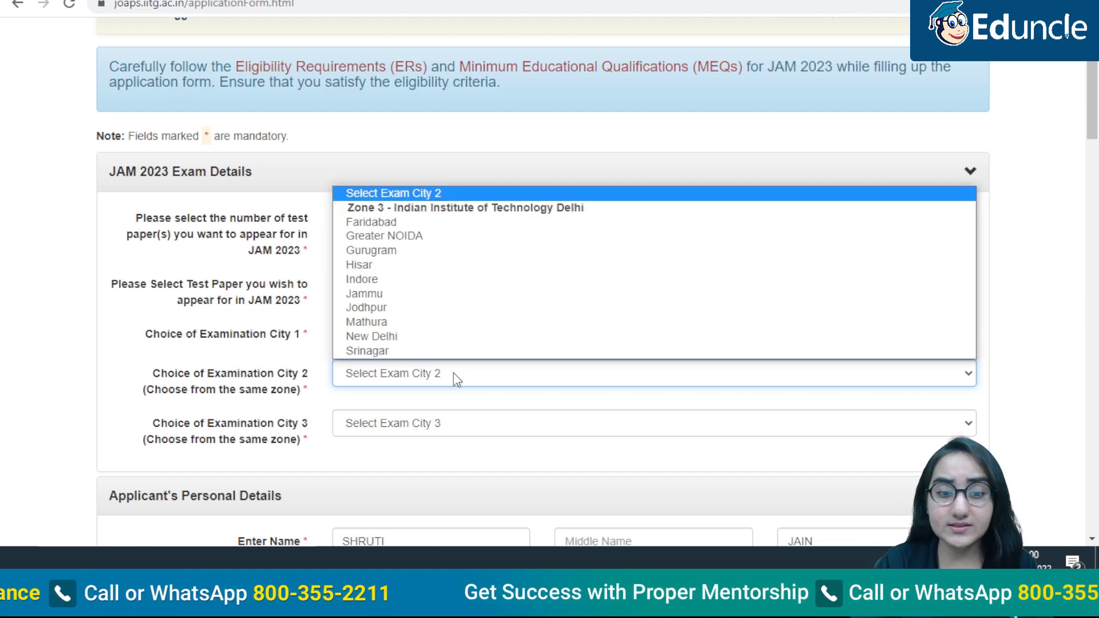
click(448, 279)
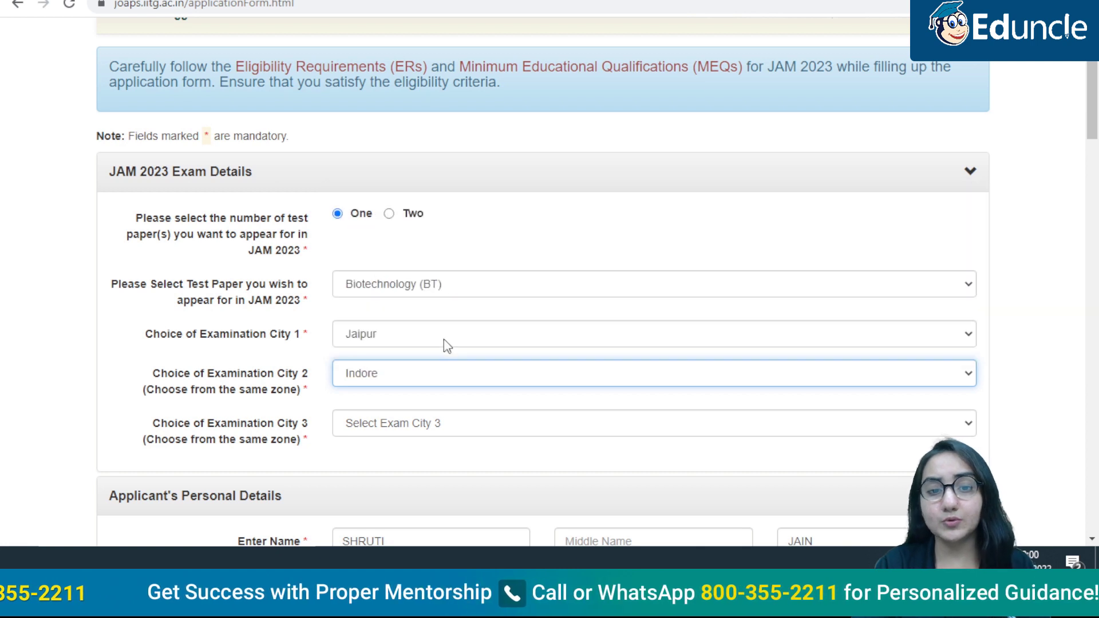
click(434, 423)
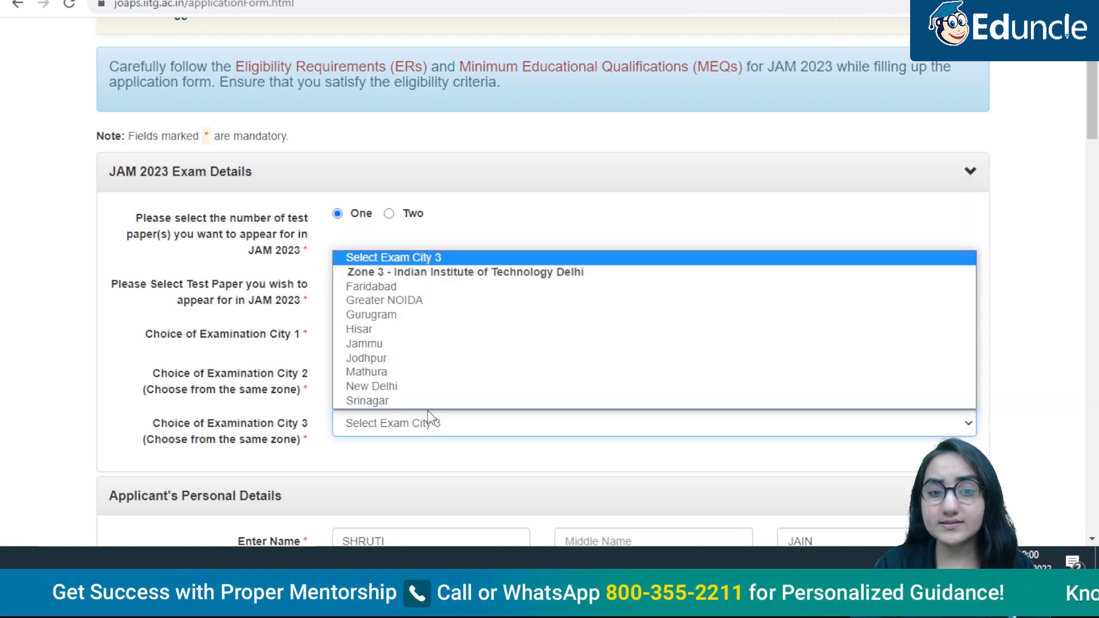
click(425, 317)
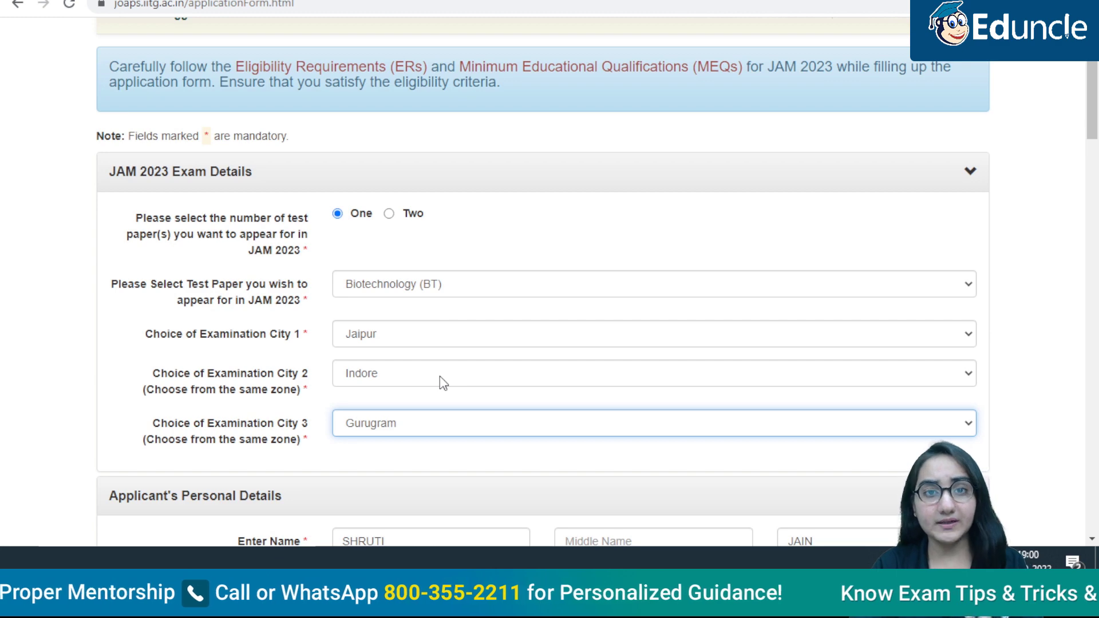
Step: Choose to apply for two test papers and confirm Chemistry (CY) as the forenoon Test Paper I
scroll(488, 350, down, 3)
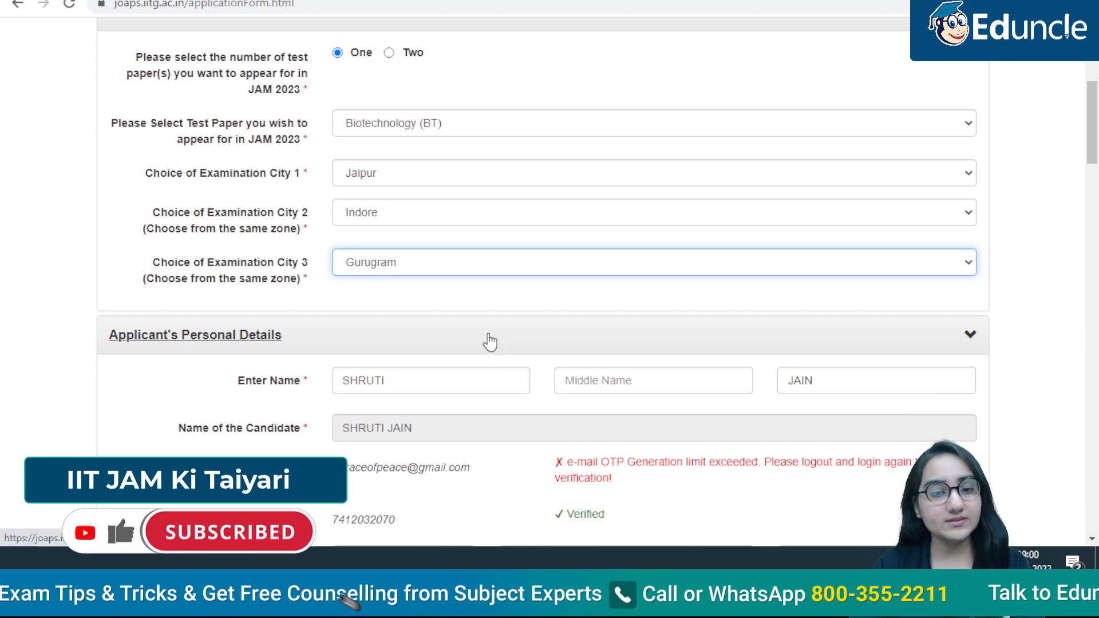
scroll(486, 341, down, 1)
scroll(491, 338, up, 3)
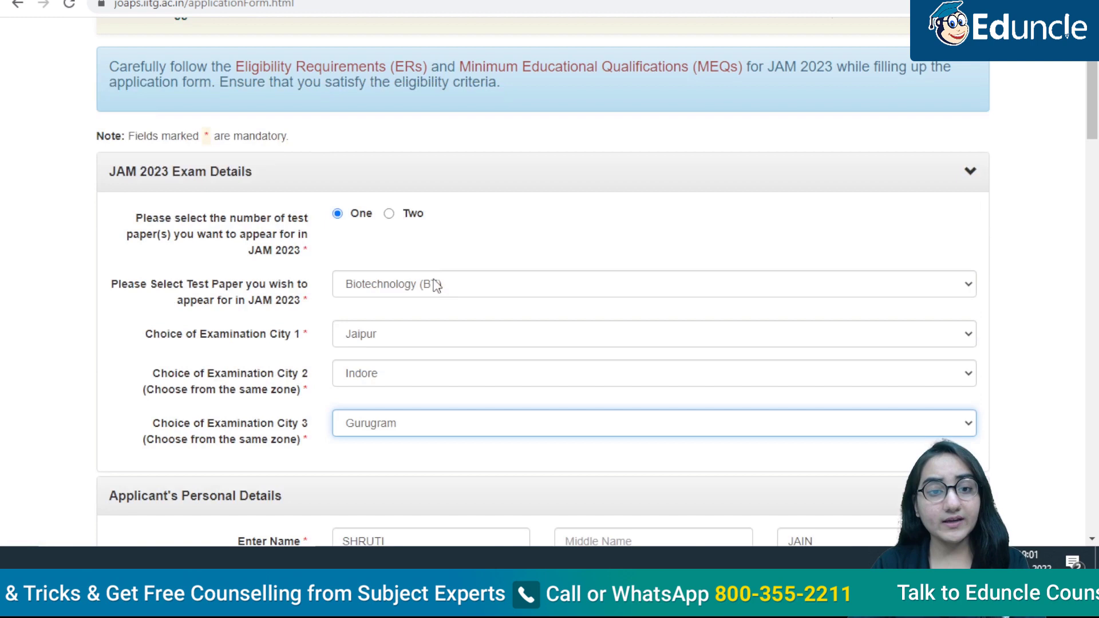
click(389, 214)
scroll(421, 301, down, 1)
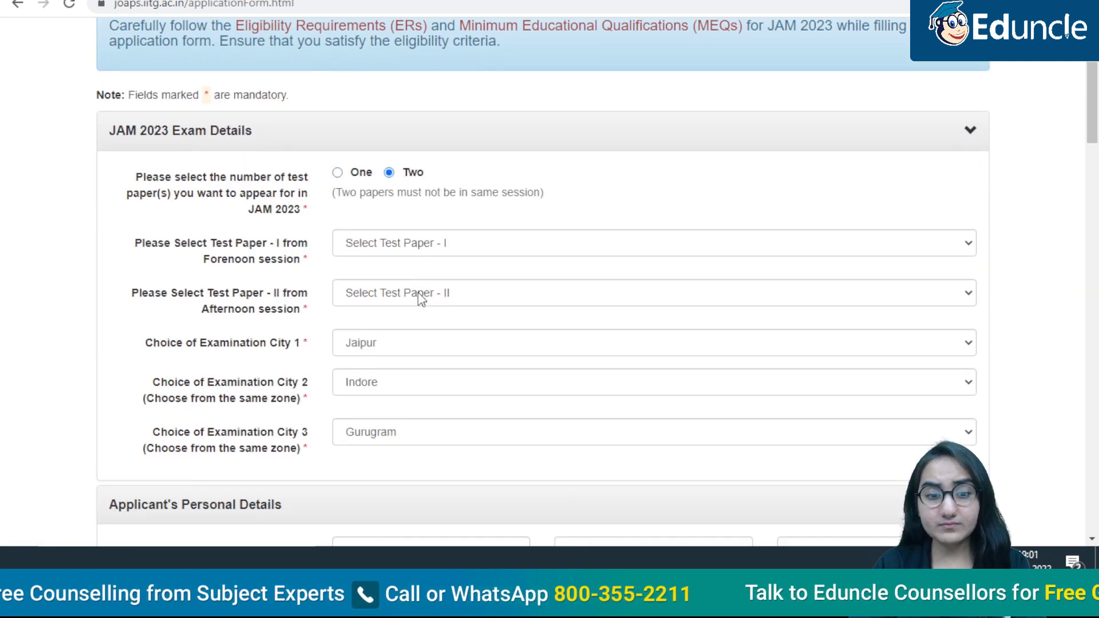
click(459, 207)
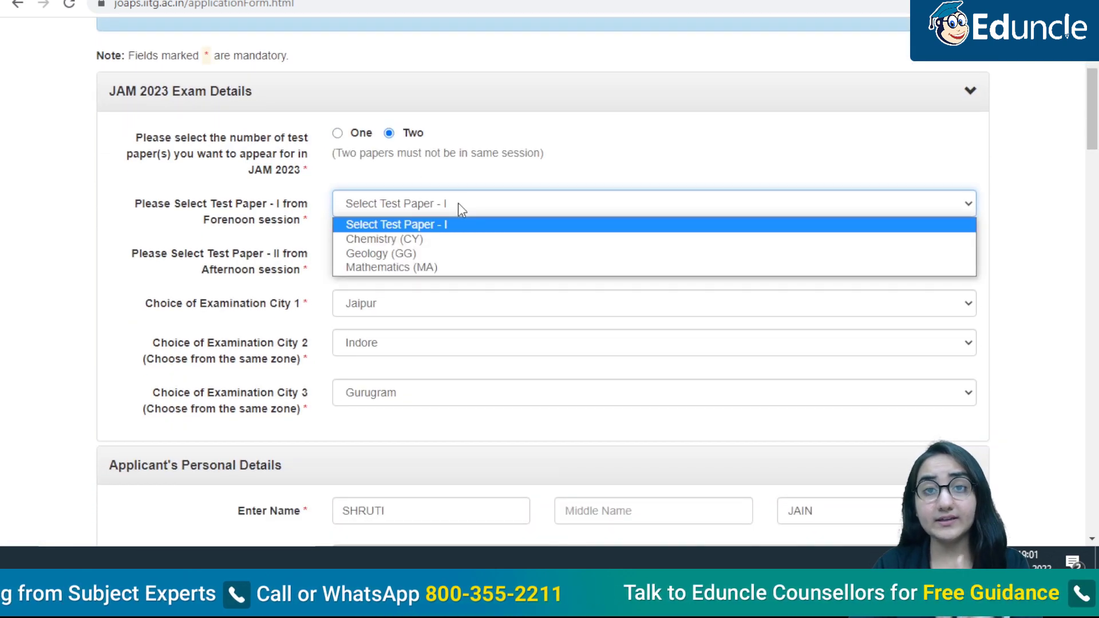
click(453, 239)
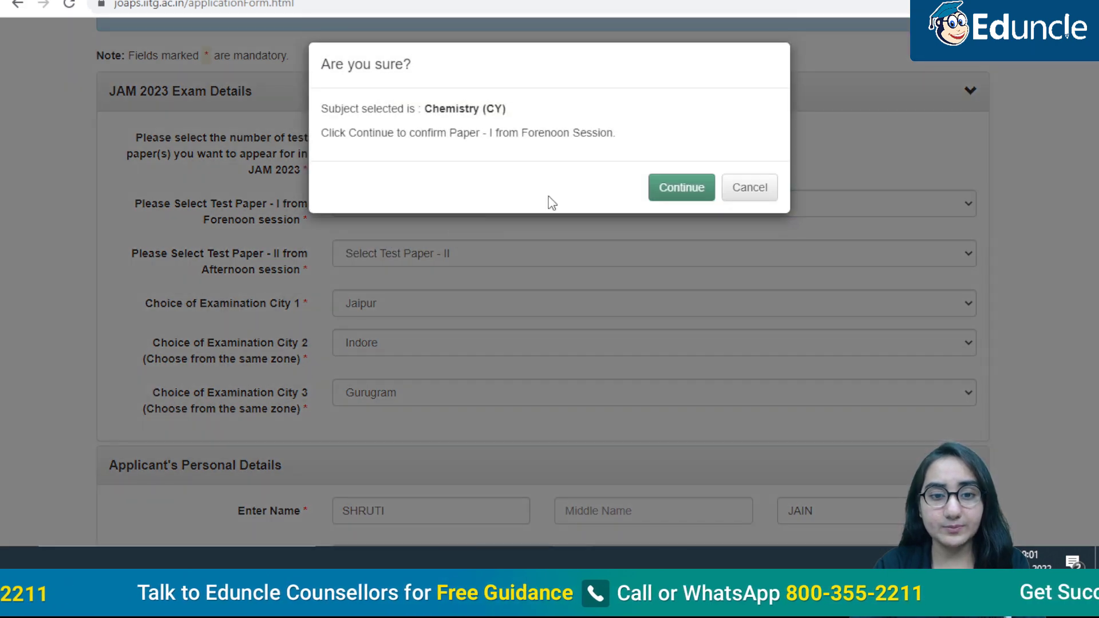
click(682, 187)
Step: Select Biotechnology (BT) as Test Paper II and confirm it for the afternoon
click(467, 250)
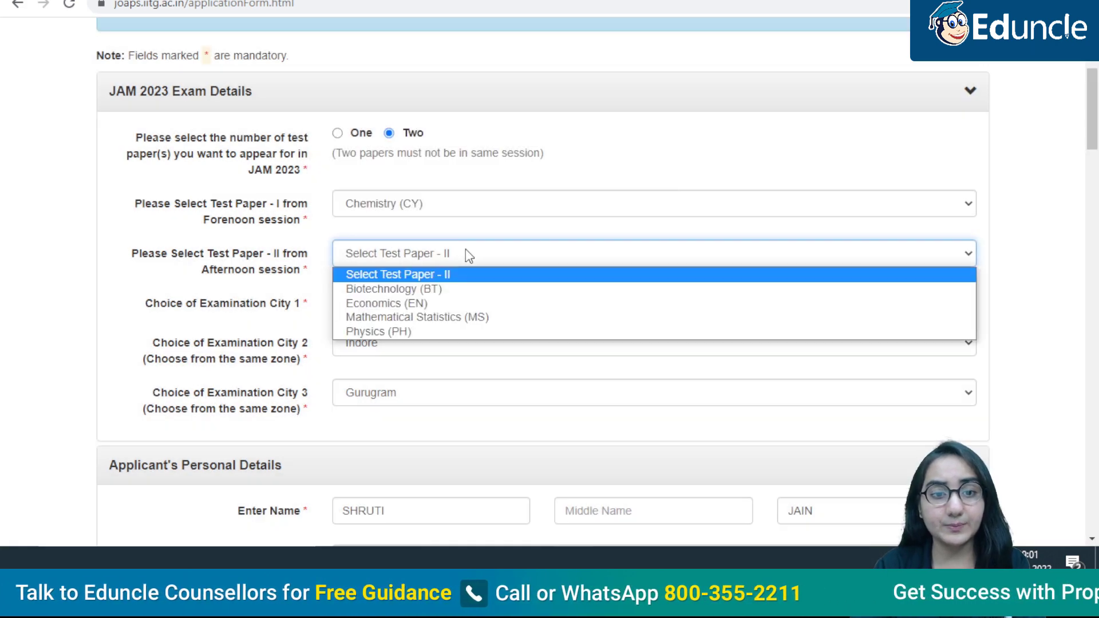
click(395, 291)
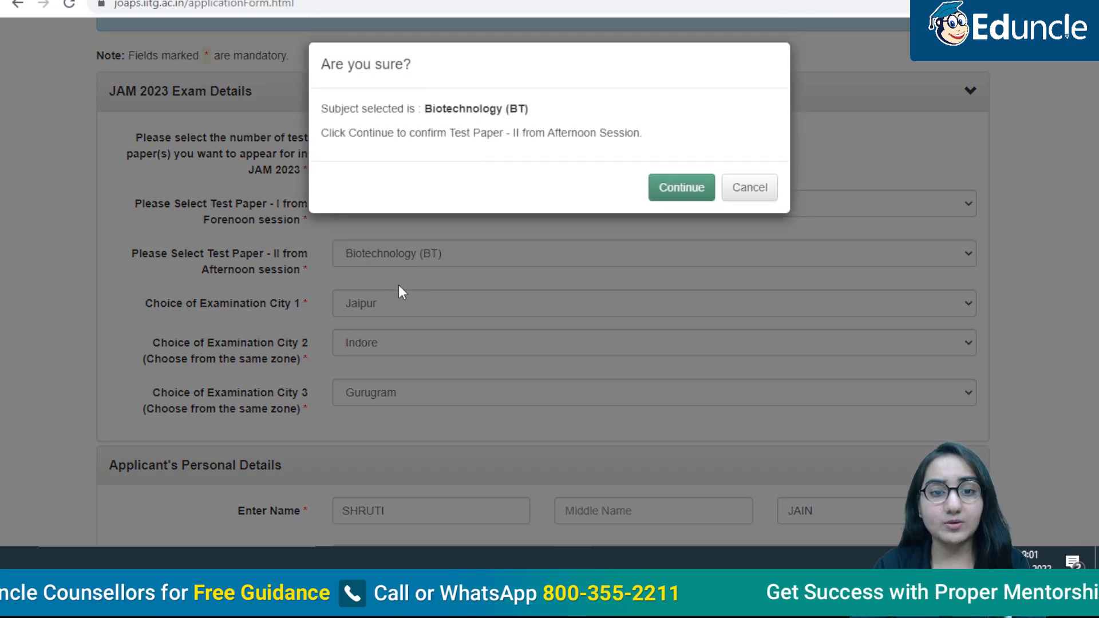
click(670, 187)
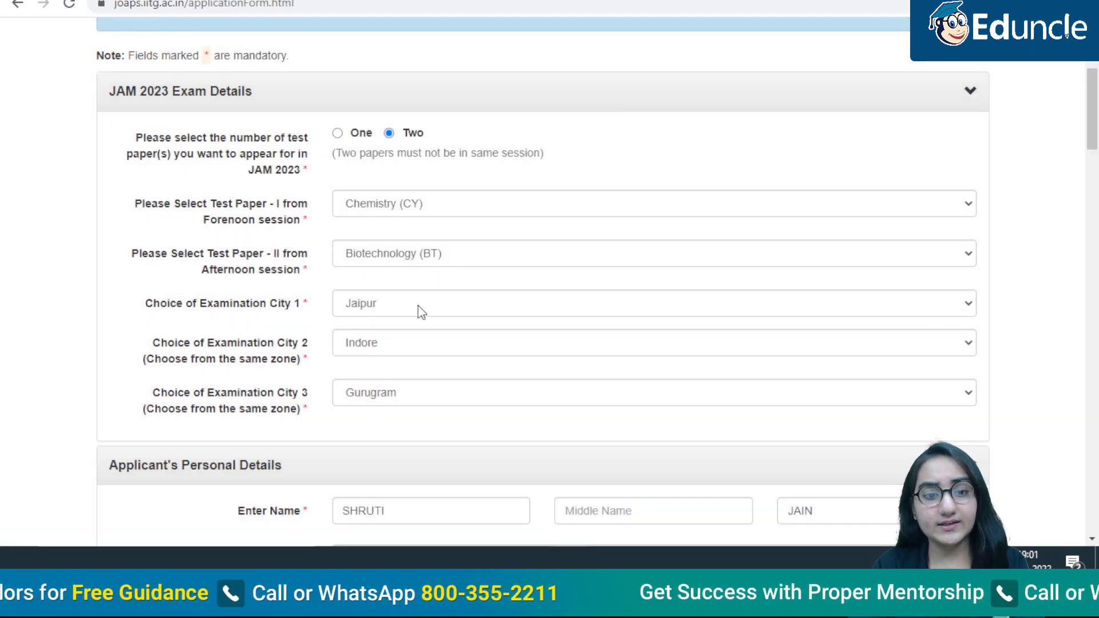
Step: Set the date of birth to 10 September 1999 and confirm it
scroll(418, 307, down, 1)
scroll(446, 312, down, 2)
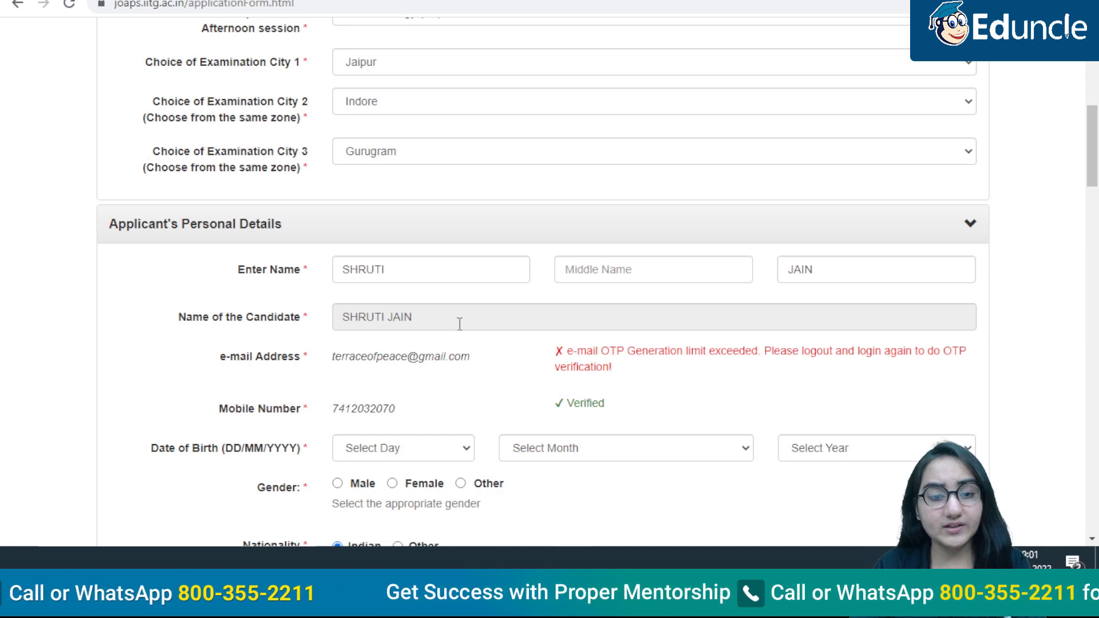
scroll(456, 321, down, 2)
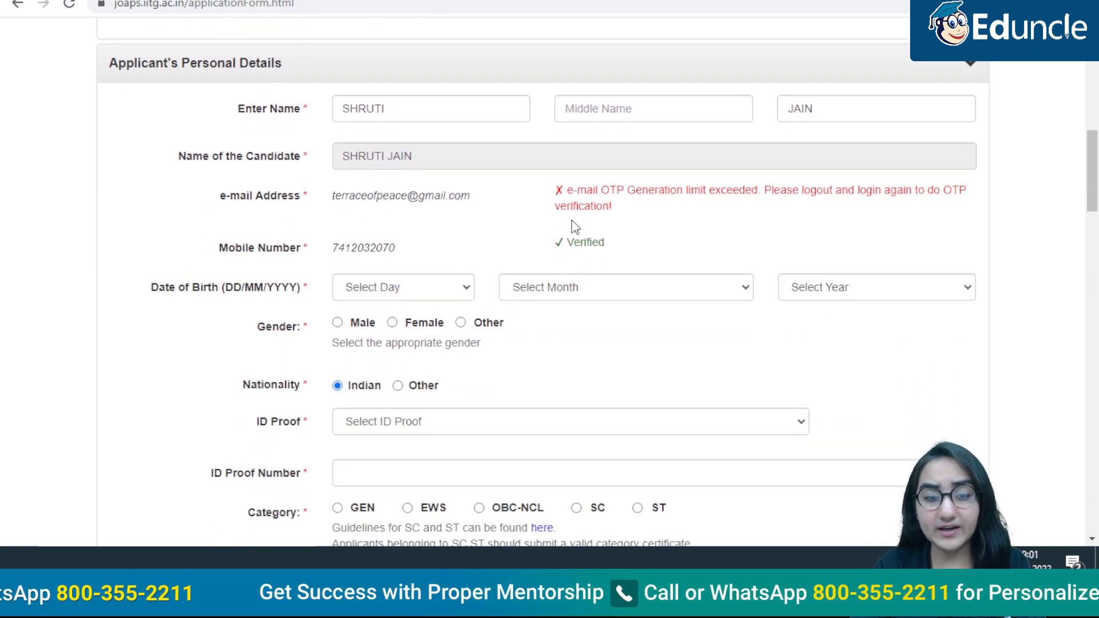
scroll(572, 224, down, 1)
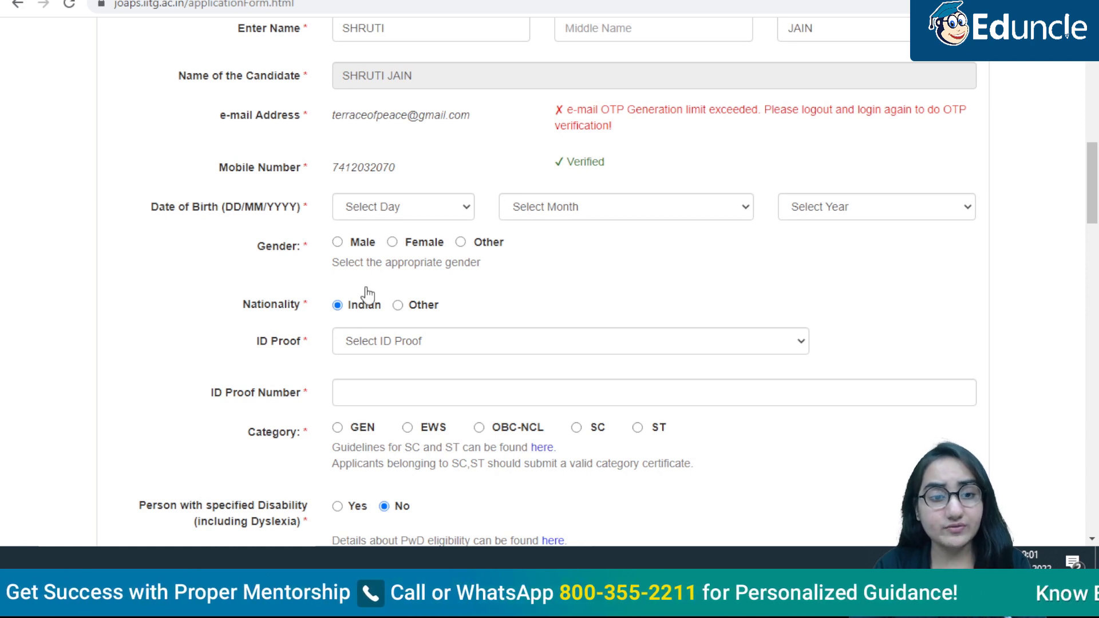
click(470, 210)
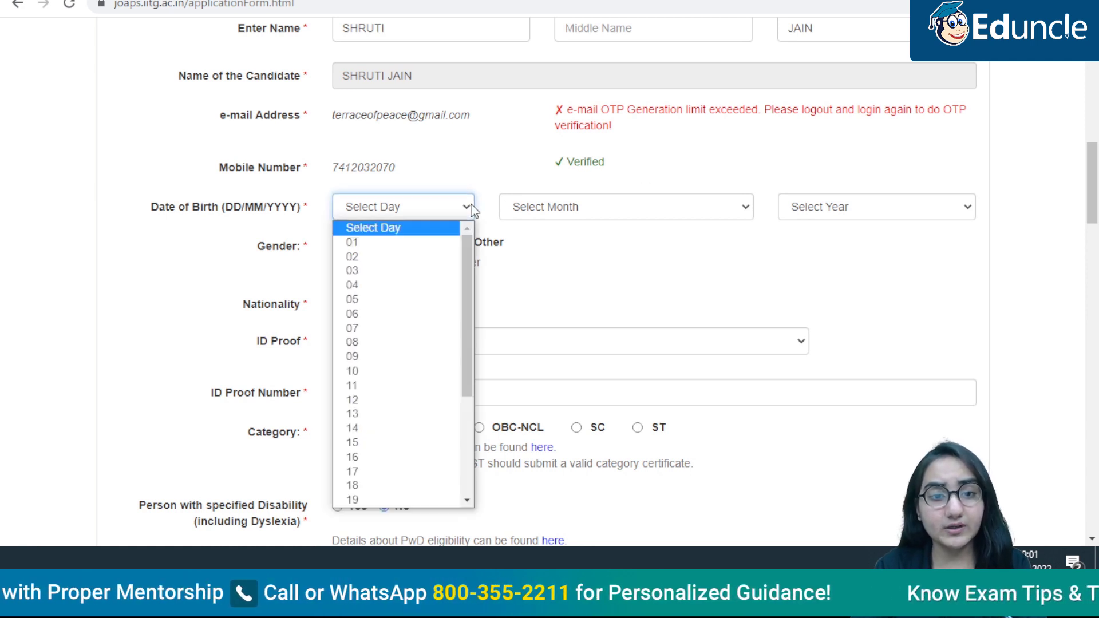
click(362, 372)
click(753, 214)
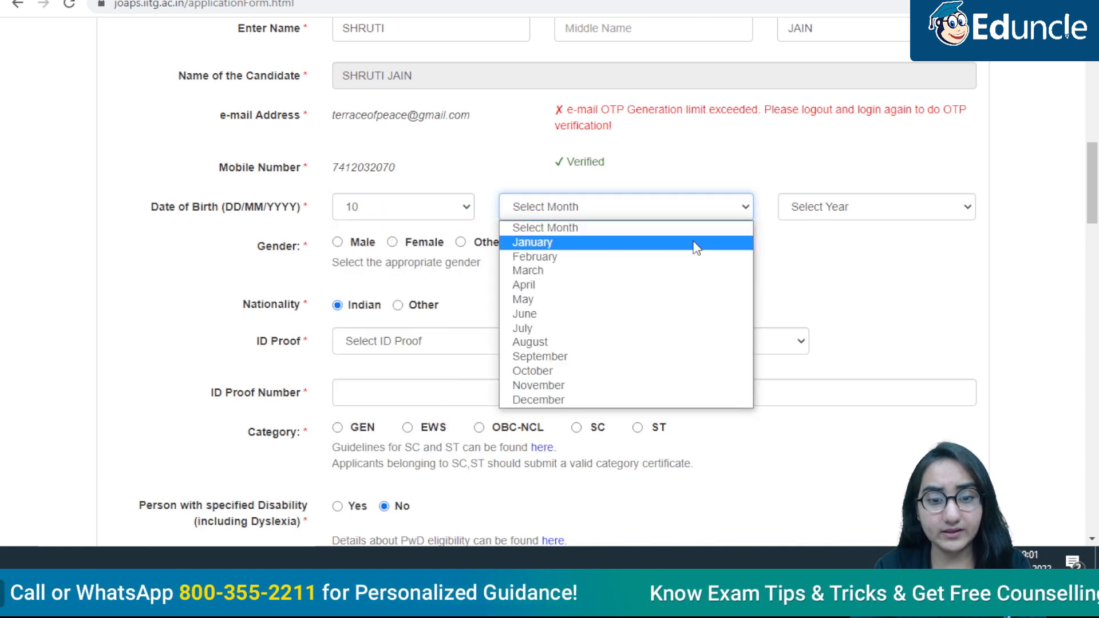
click(609, 355)
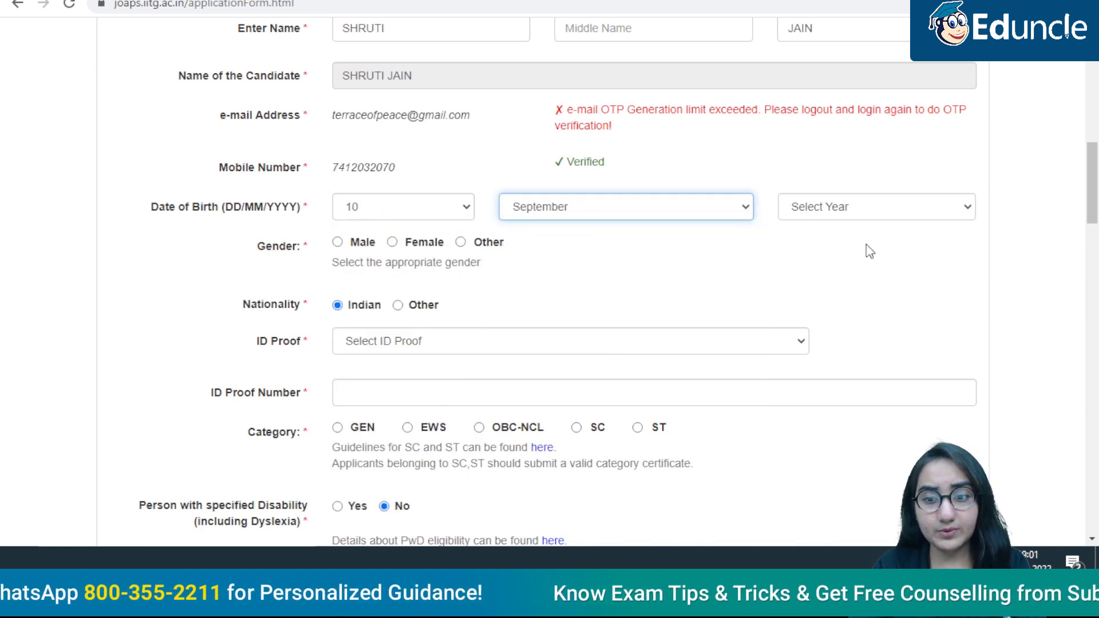
click(960, 213)
click(816, 430)
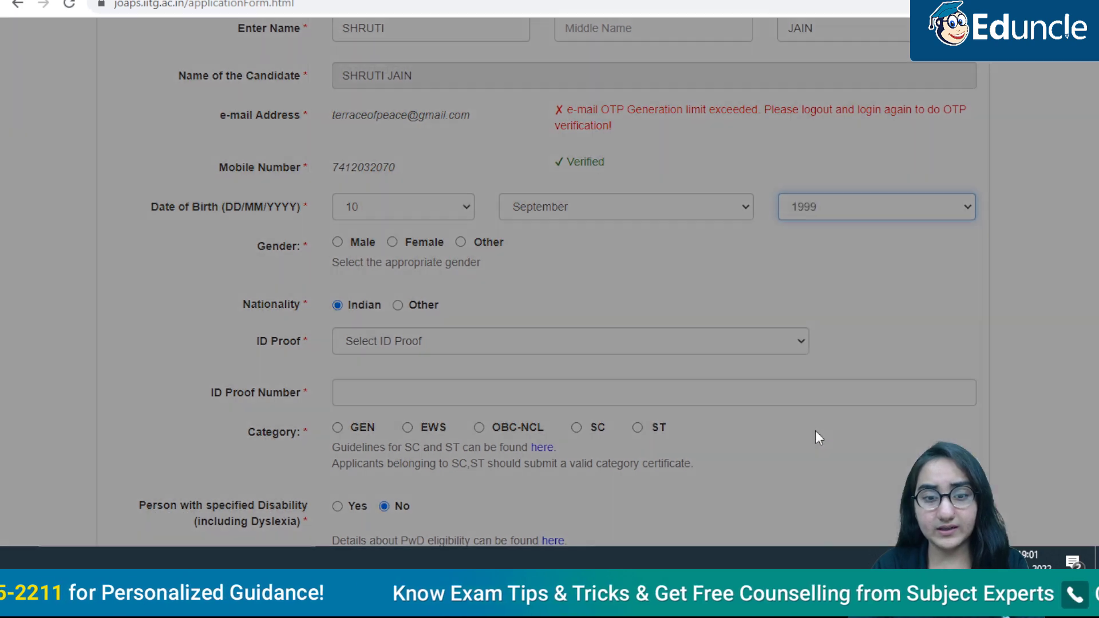
click(677, 188)
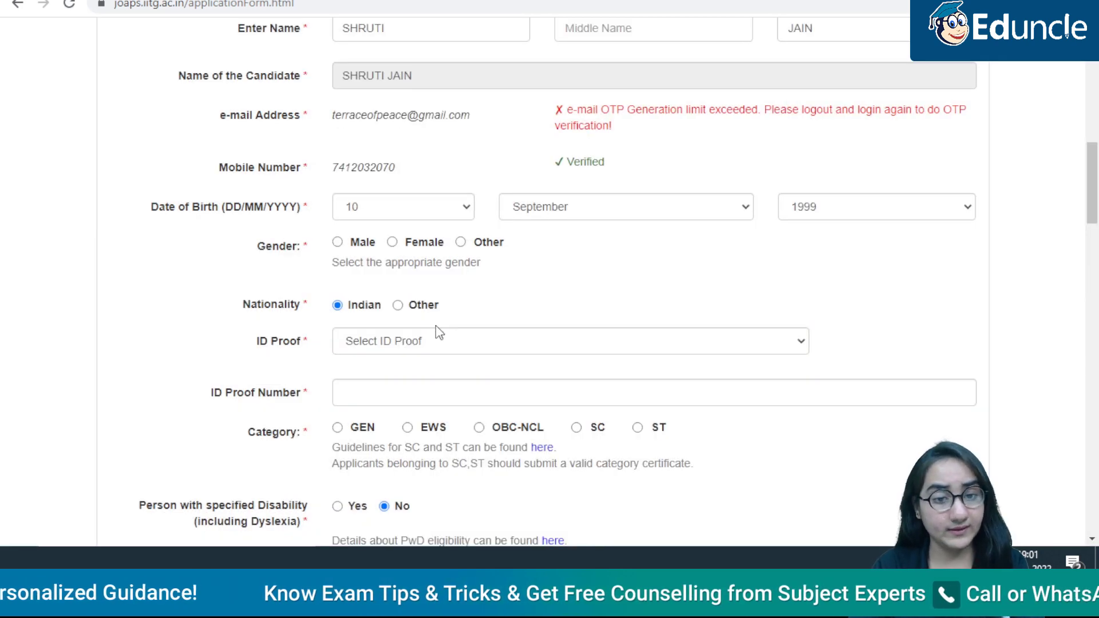
Step: Set gender to Female and choose Aadhaar ID as the ID proof type
click(392, 242)
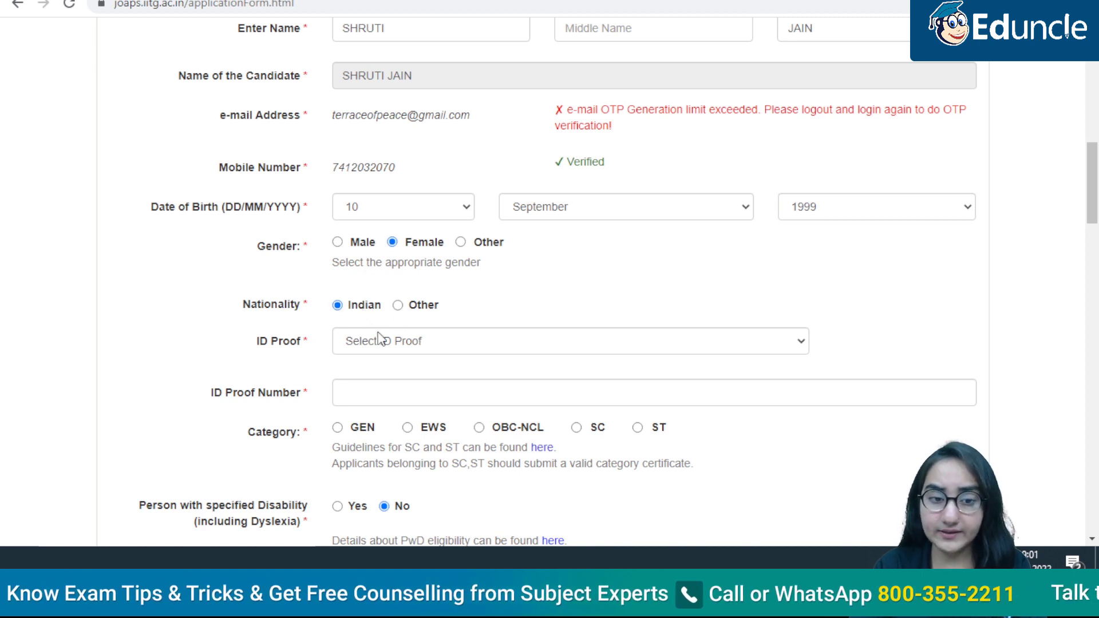
click(800, 342)
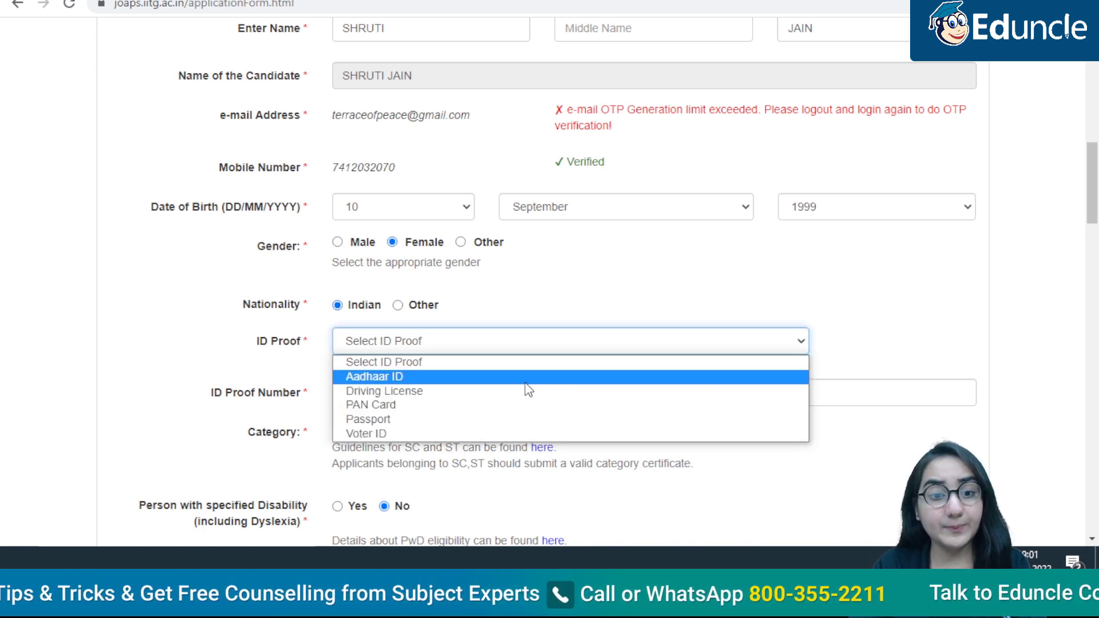
click(408, 376)
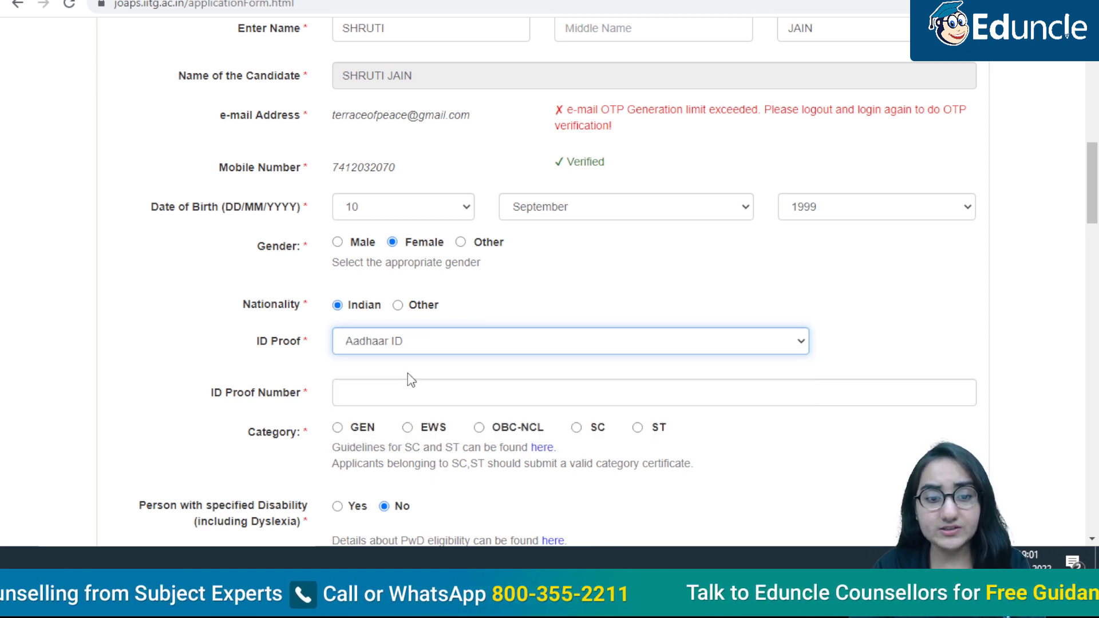
click(412, 393)
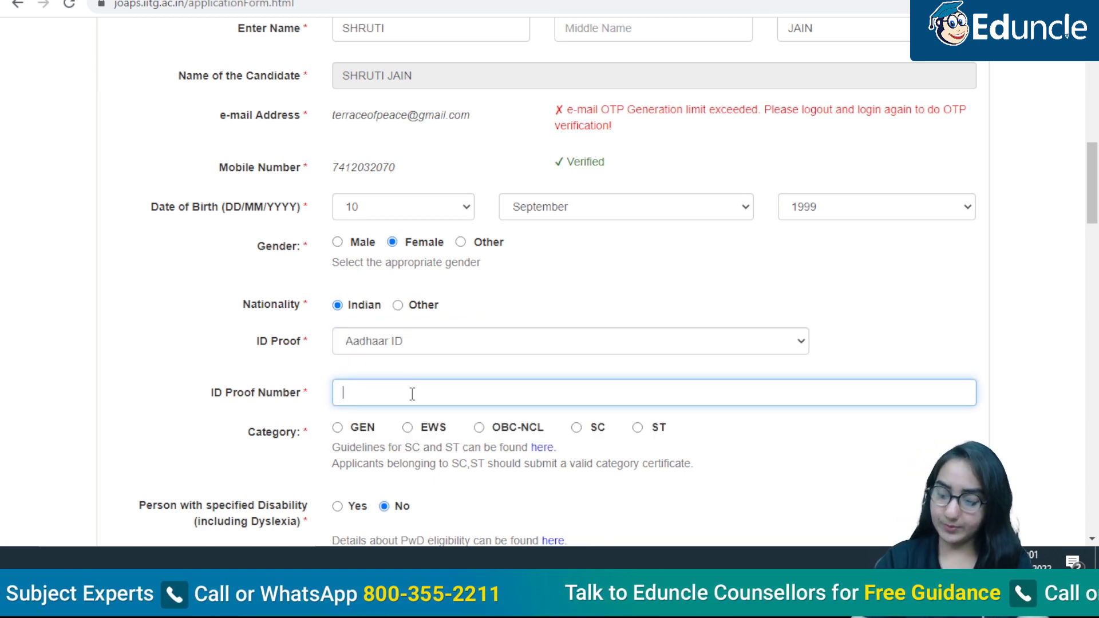
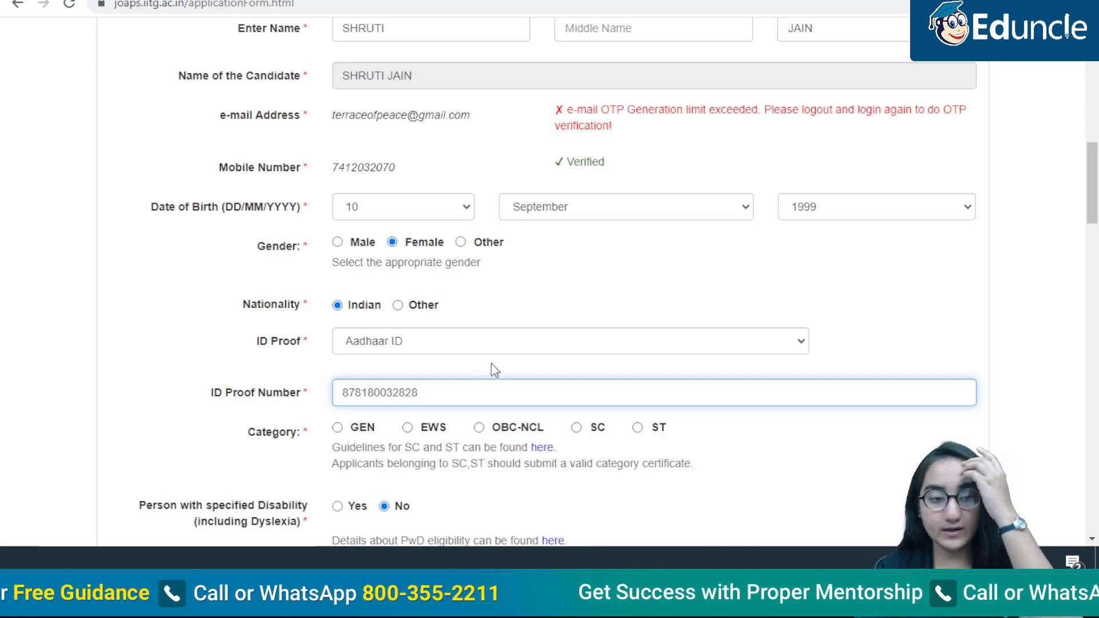
Step: Enter the applicant's Aadhaar number as the ID proof number and set the category to GEN
scroll(504, 352, down, 3)
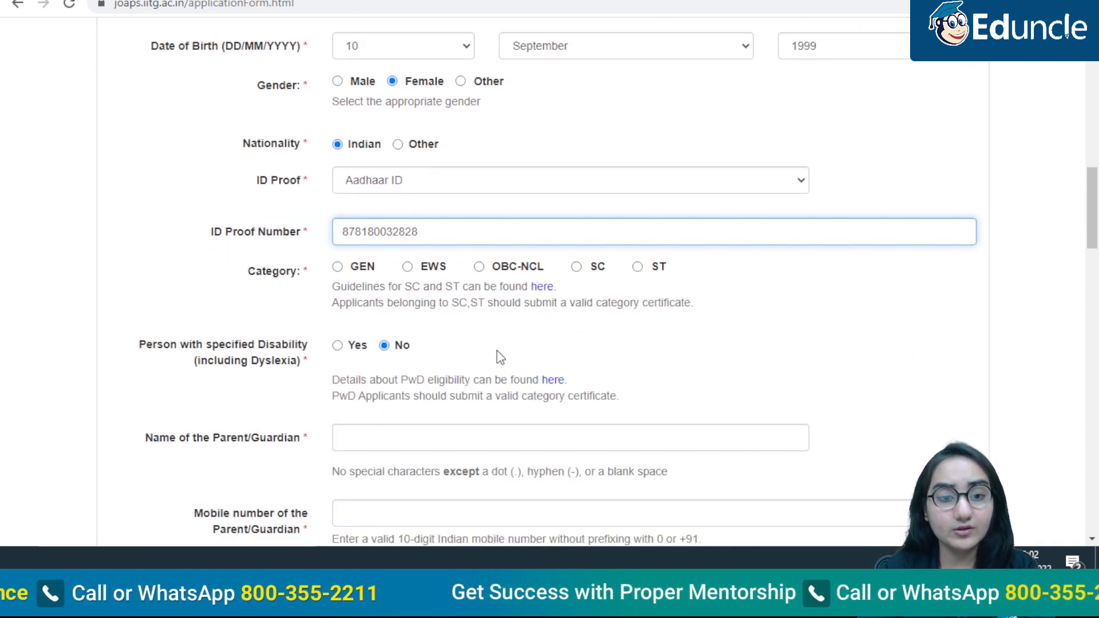
click(338, 267)
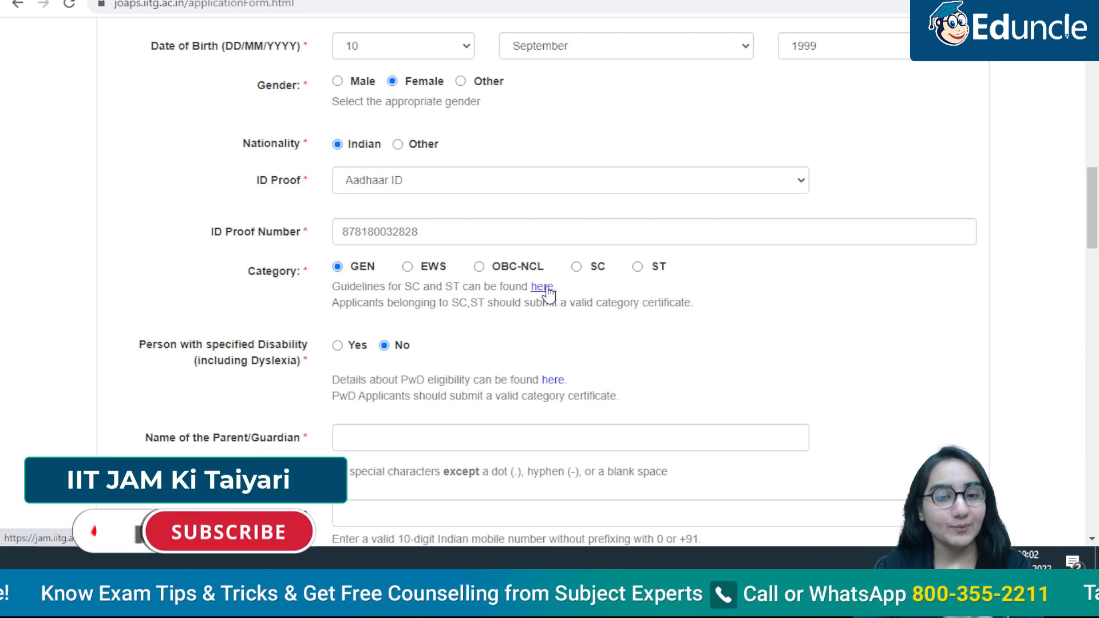
scroll(548, 293, down, 2)
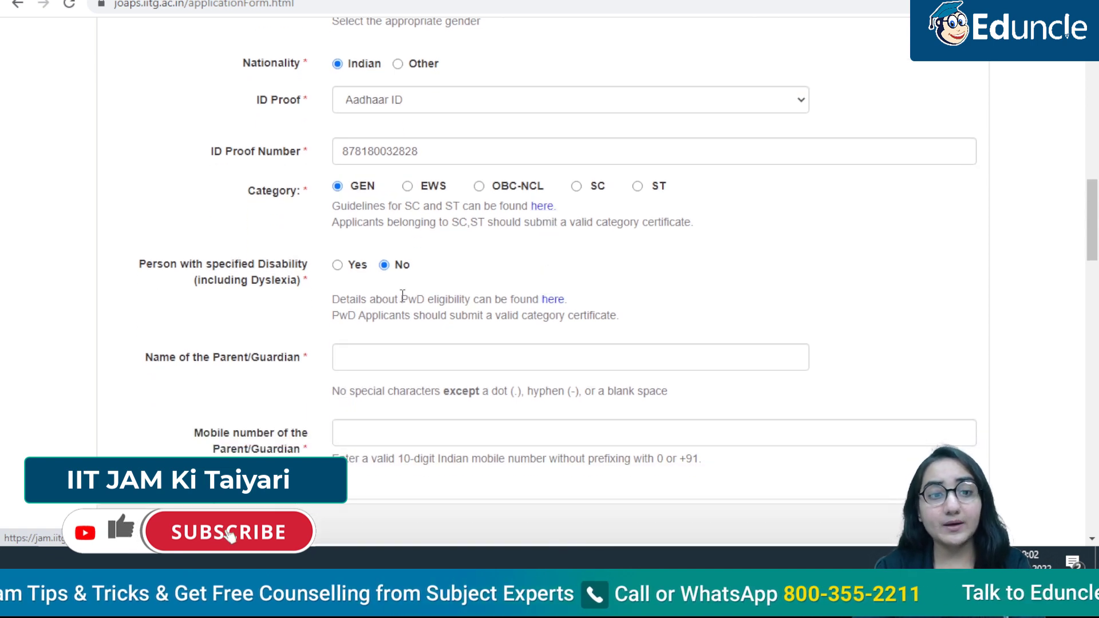
scroll(280, 269, down, 2)
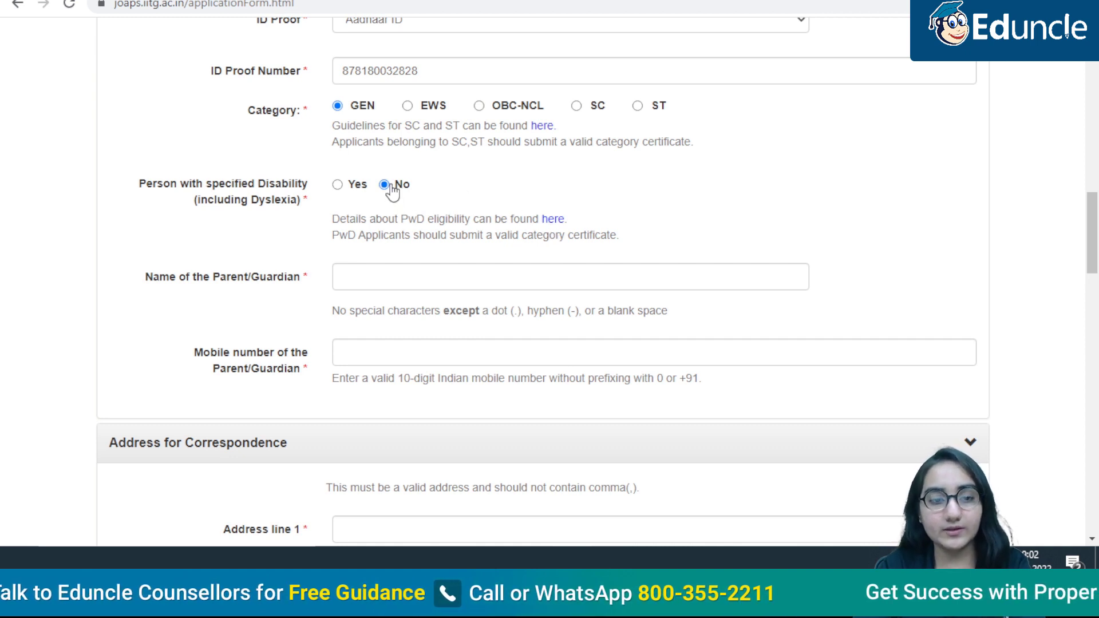
Step: Fill in the parent/guardian's name and their 10-digit mobile number
click(421, 279)
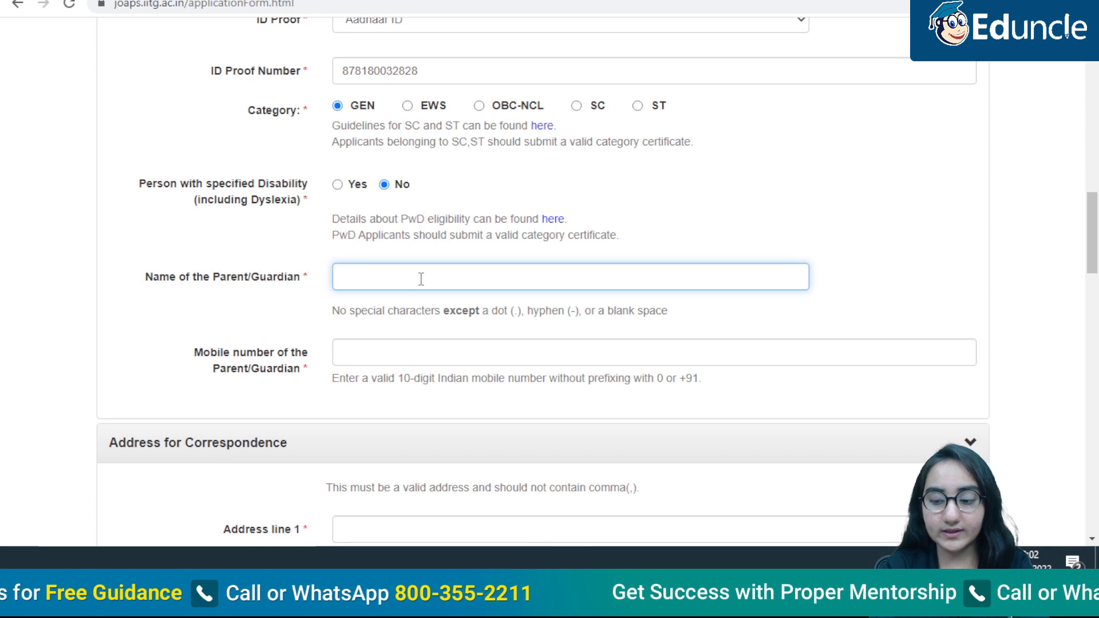
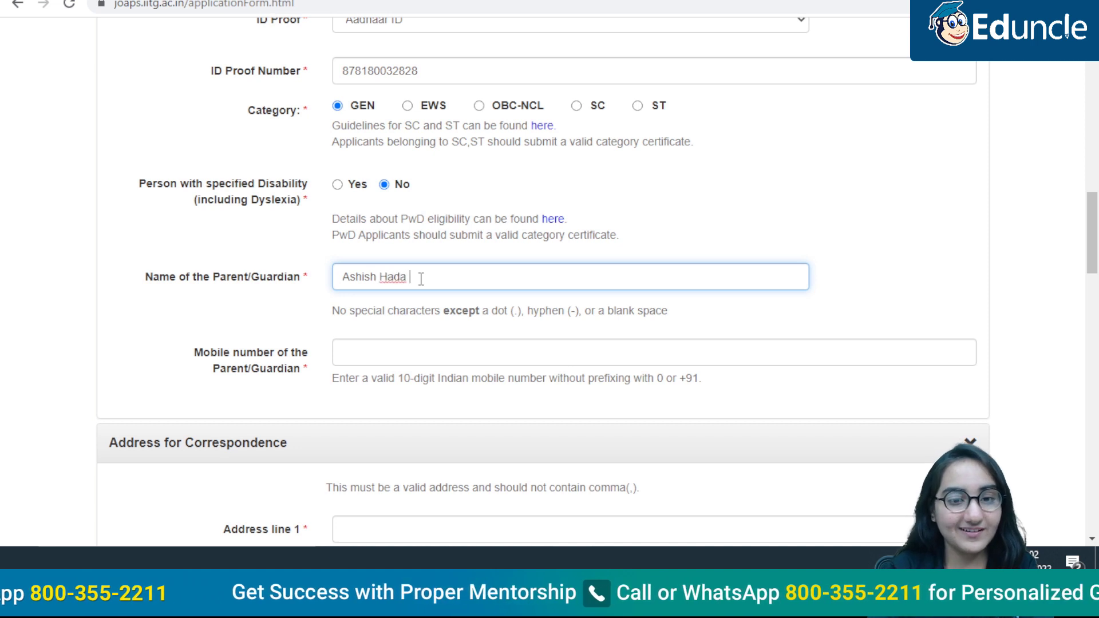
click(422, 354)
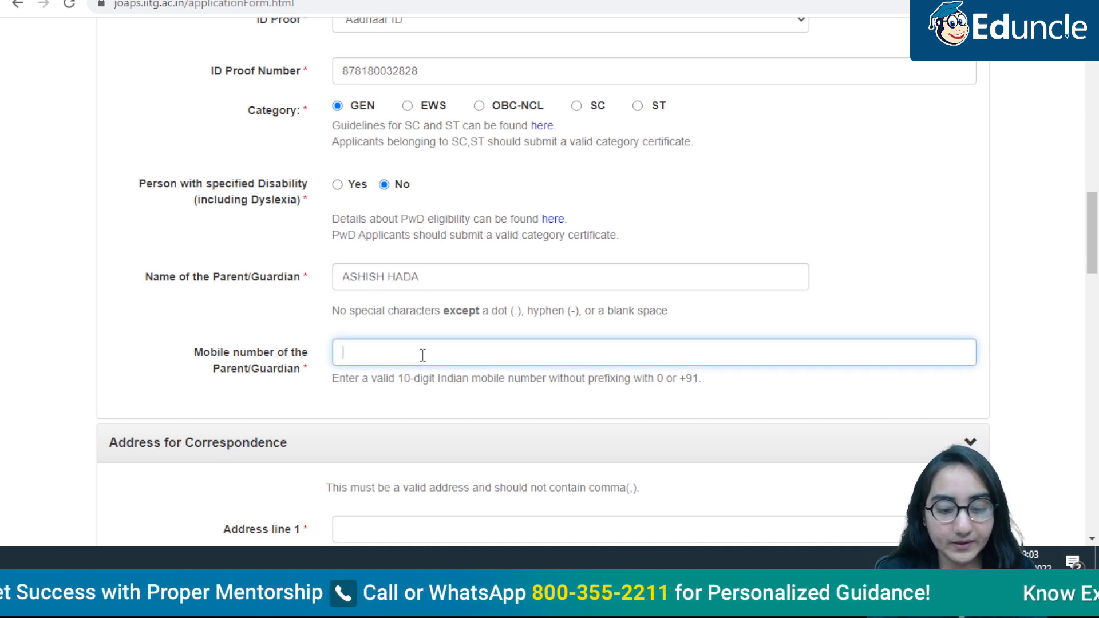
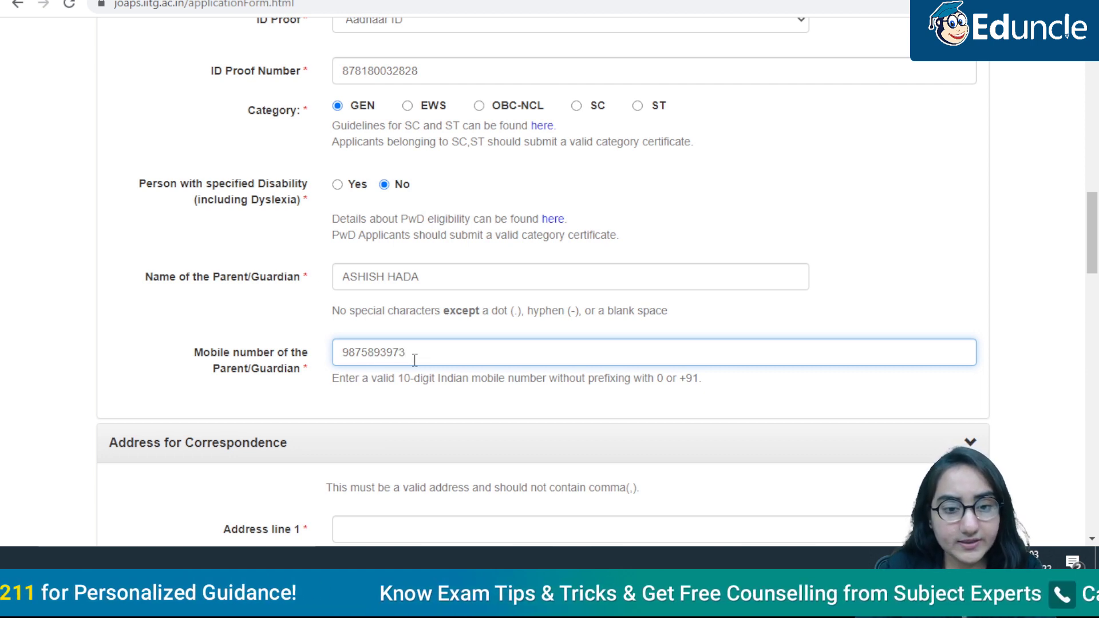
scroll(503, 335, down, 1)
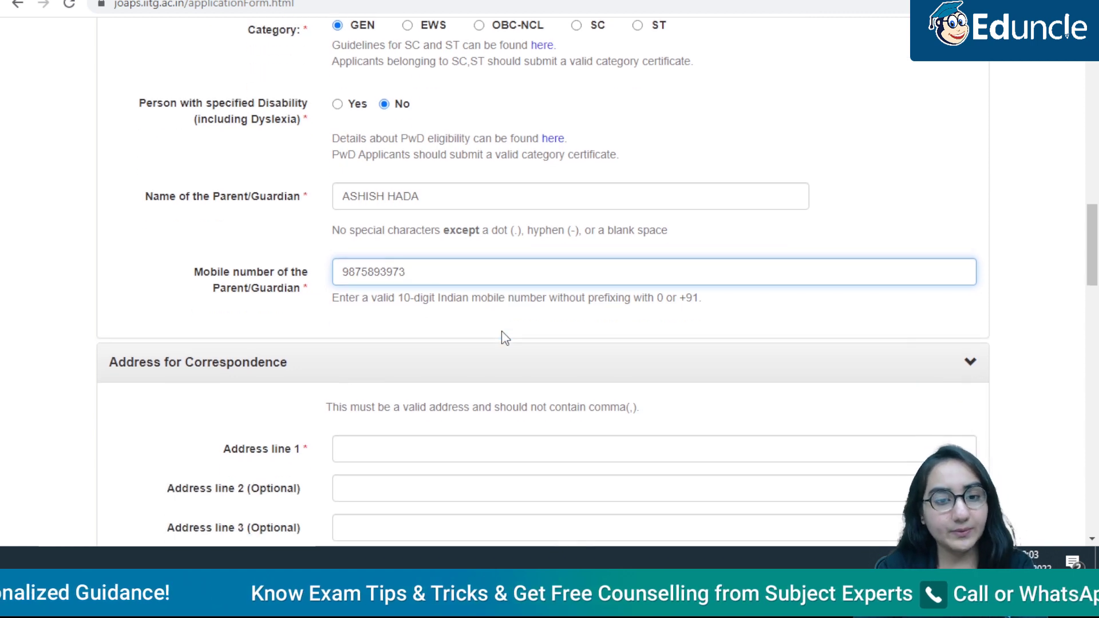
Step: Enter the street address in Address line 1 and the city in City/Town
scroll(501, 331, down, 1)
scroll(507, 325, down, 2)
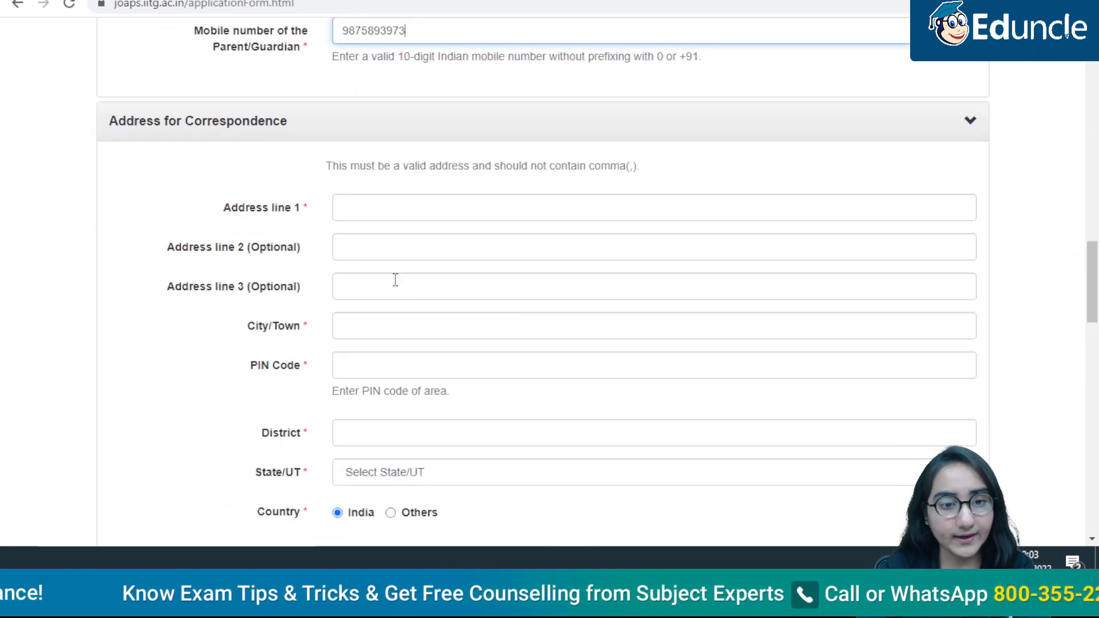
click(397, 208)
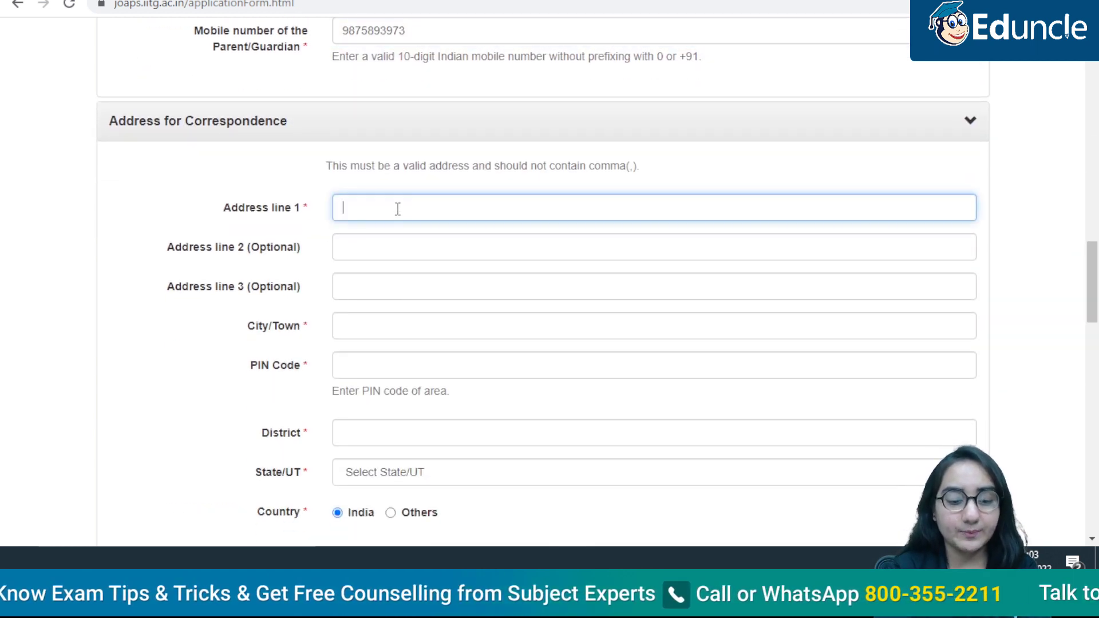
text(Eduncle)
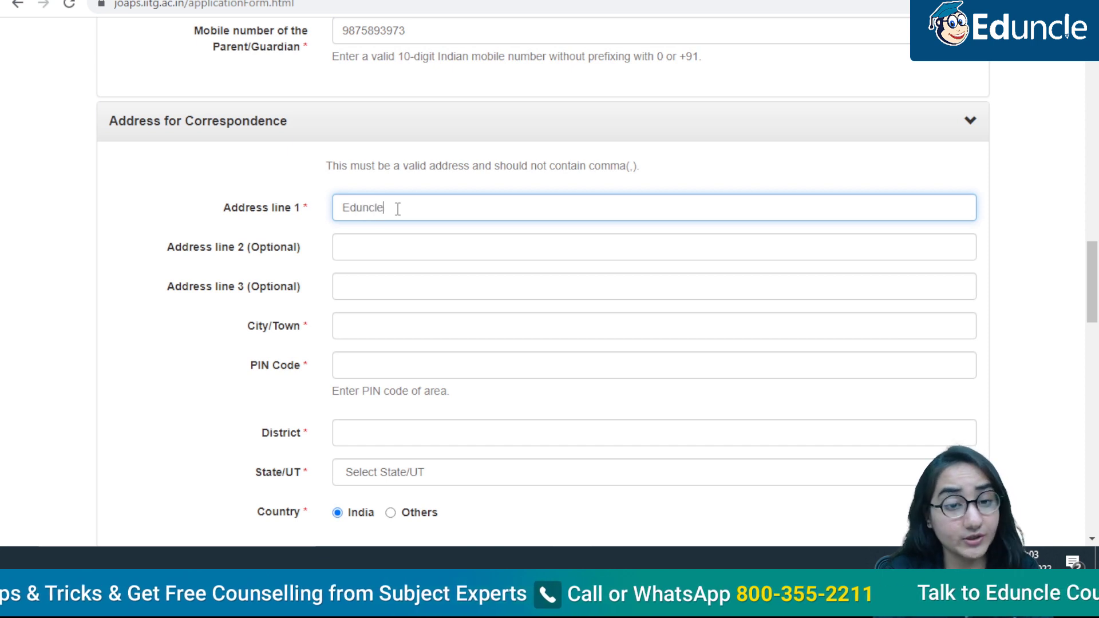
text( ma)
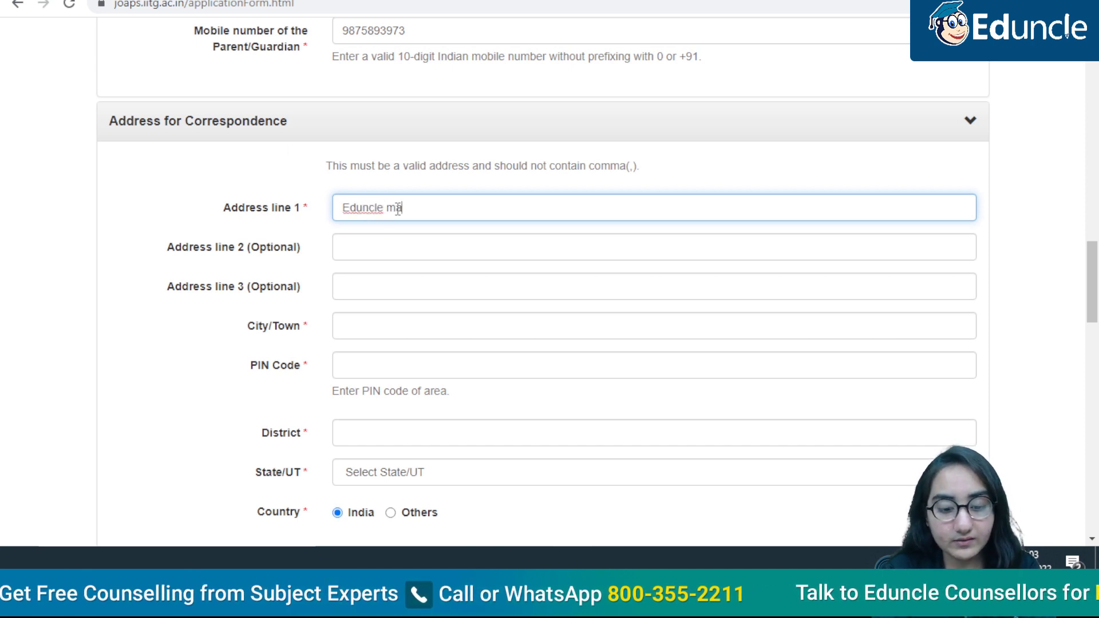
text(haveer )
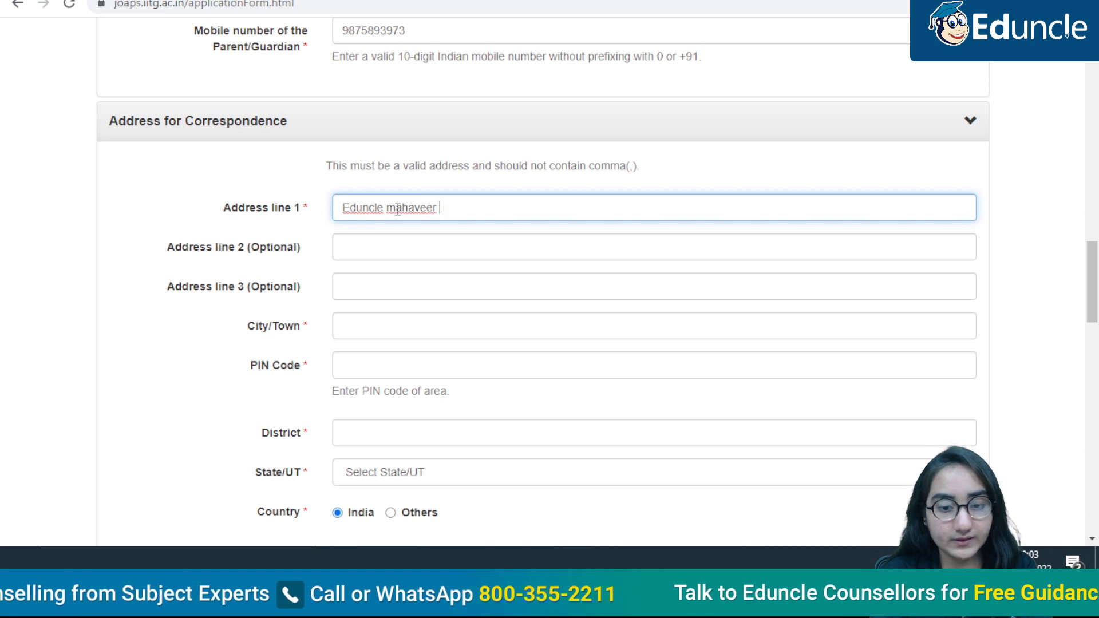
text(nagar )
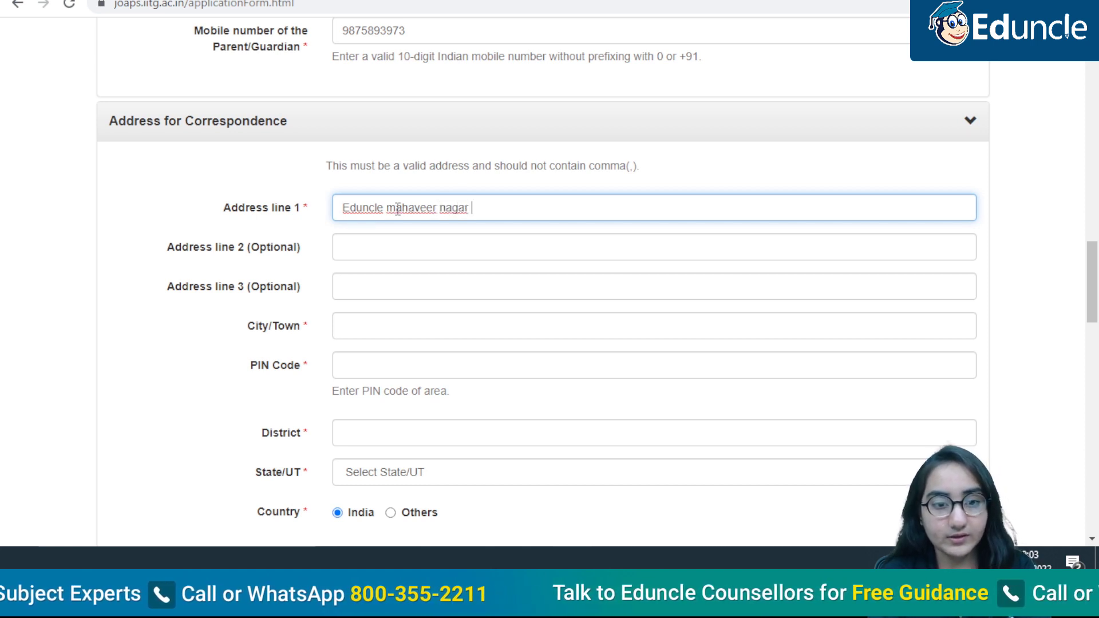
text( Kota)
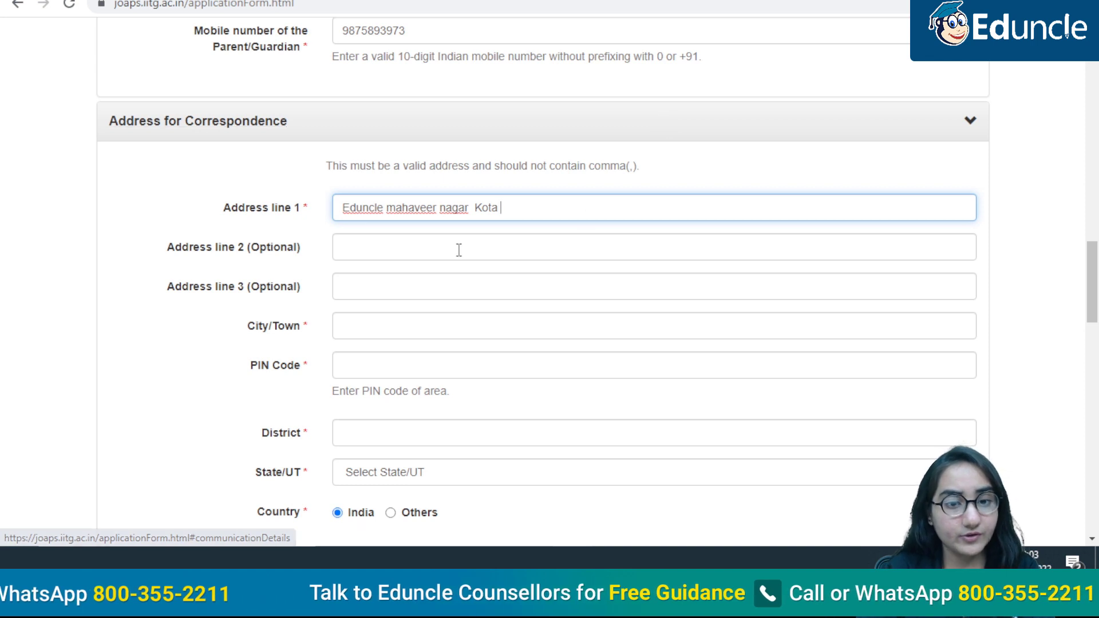
scroll(442, 290, down, 1)
click(400, 249)
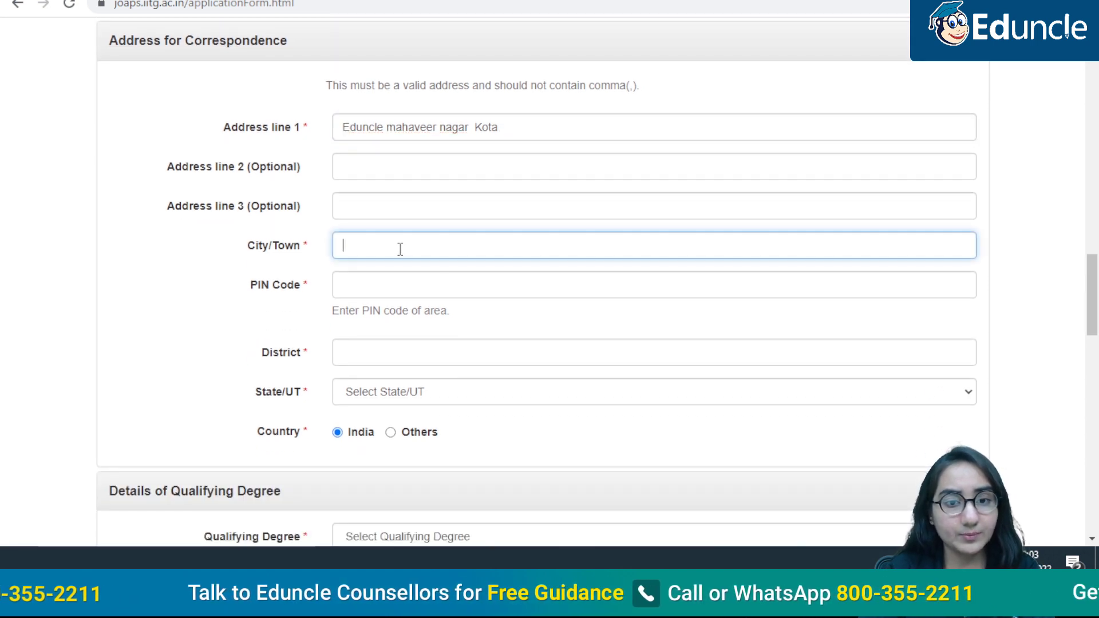
click(513, 129)
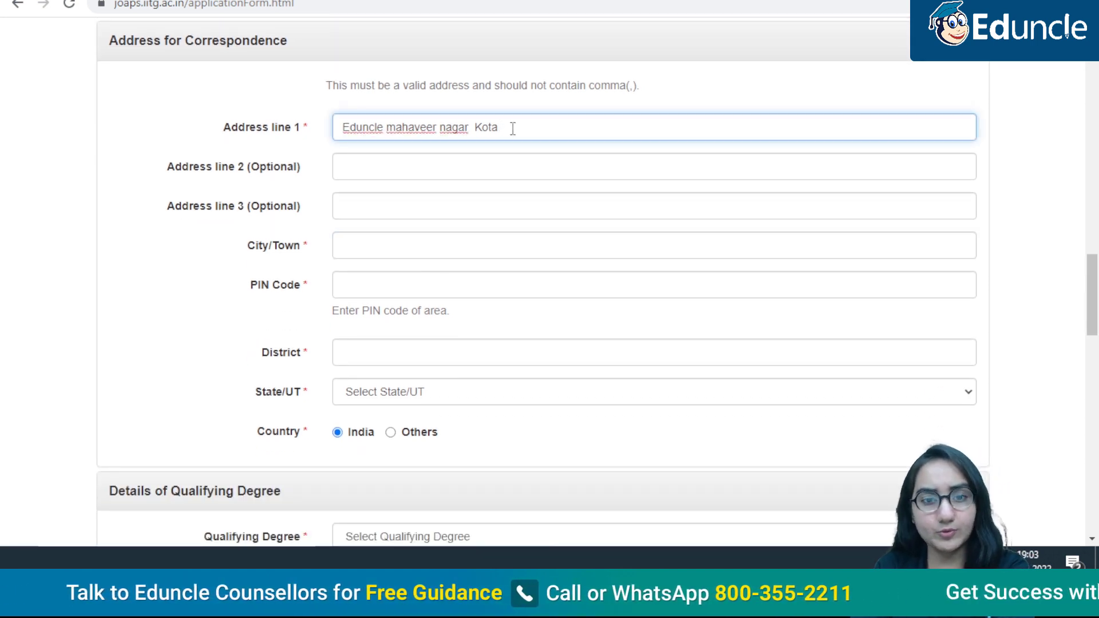
key(BackSpace)
key(BackSpace)
key(BackSpace)
key(BackSpace)
key(BackSpace)
key(BackSpace)
click(368, 250)
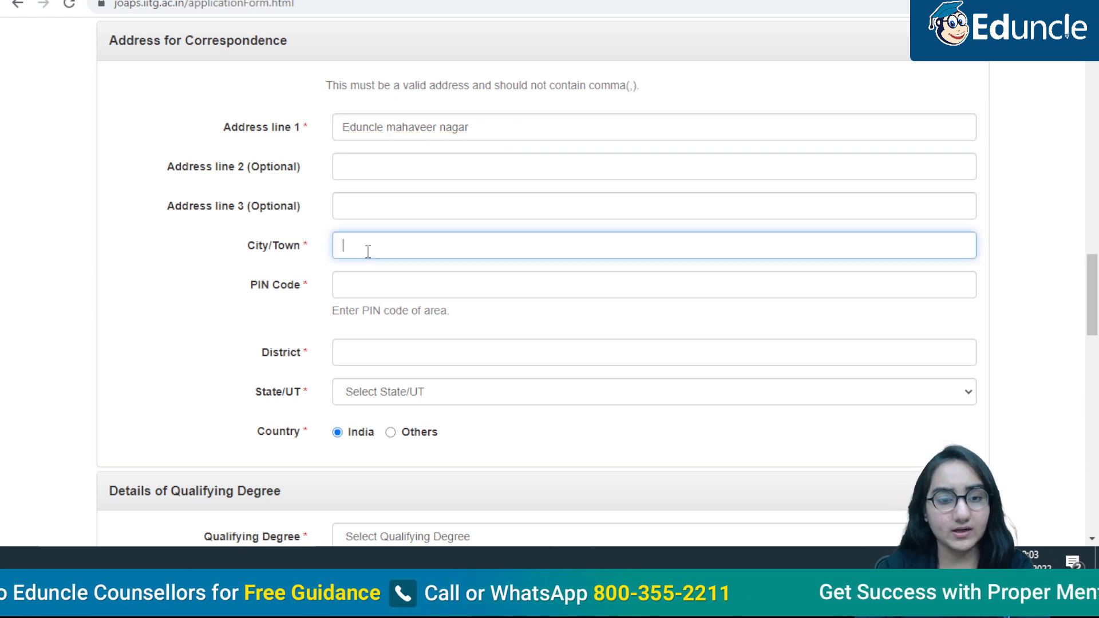
text(Kota)
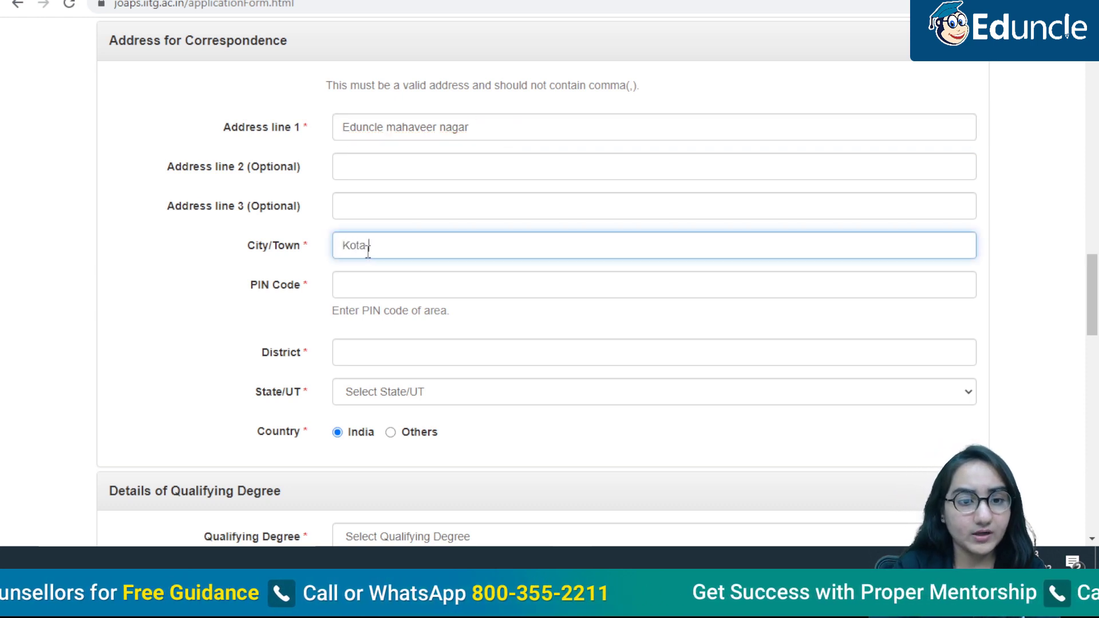
Step: Fill in the PIN code and district, checking the state shows Rajasthan
click(371, 284)
text(3)
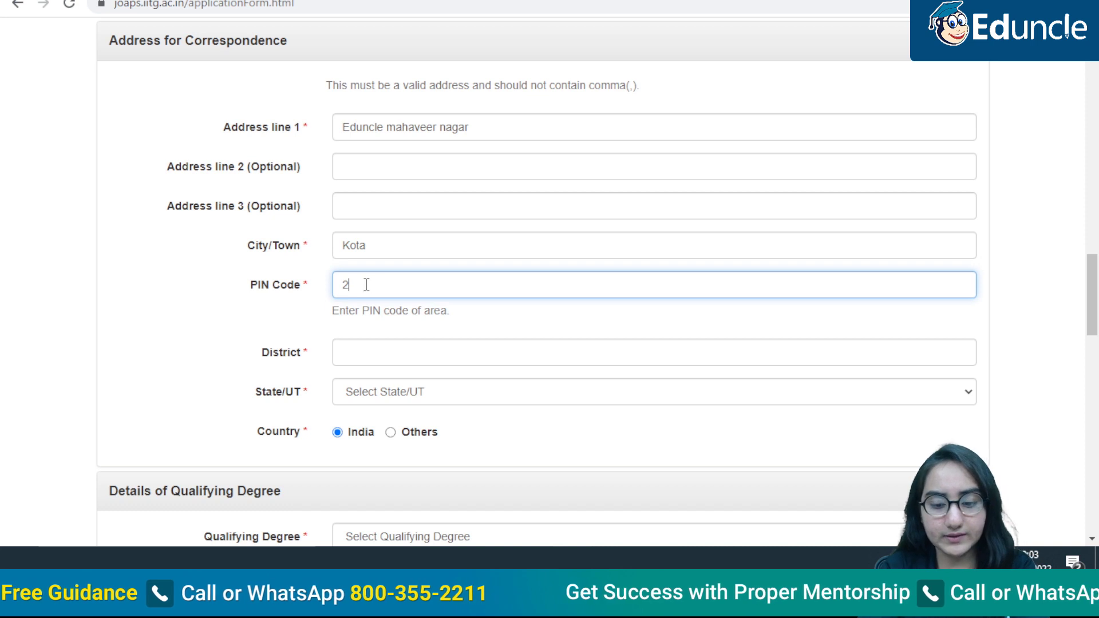
key(BackSpace)
text(324005)
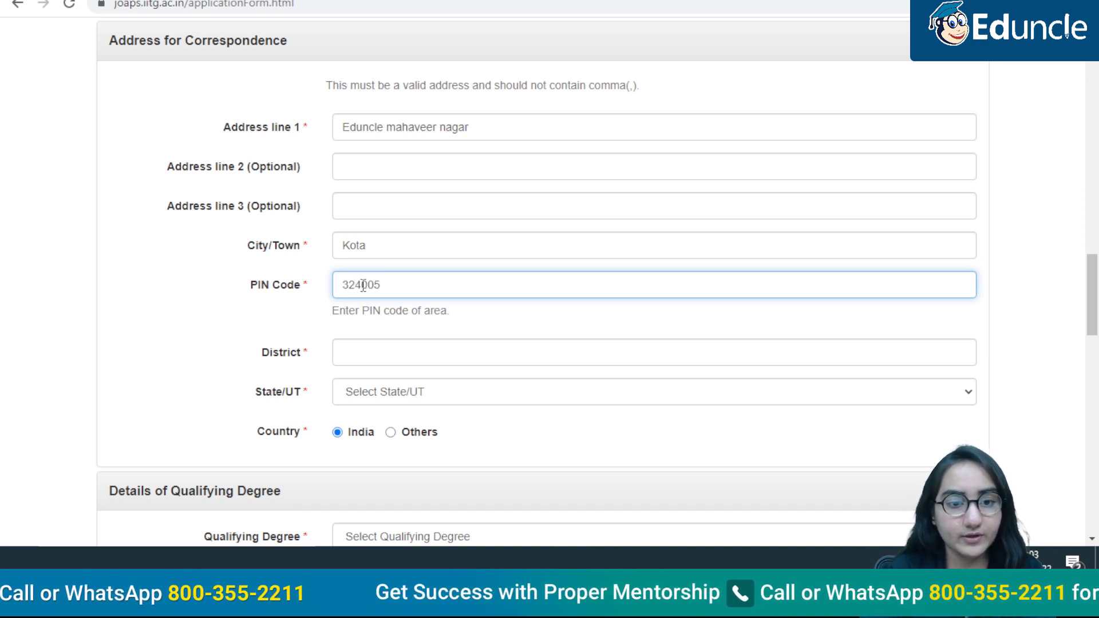
click(394, 355)
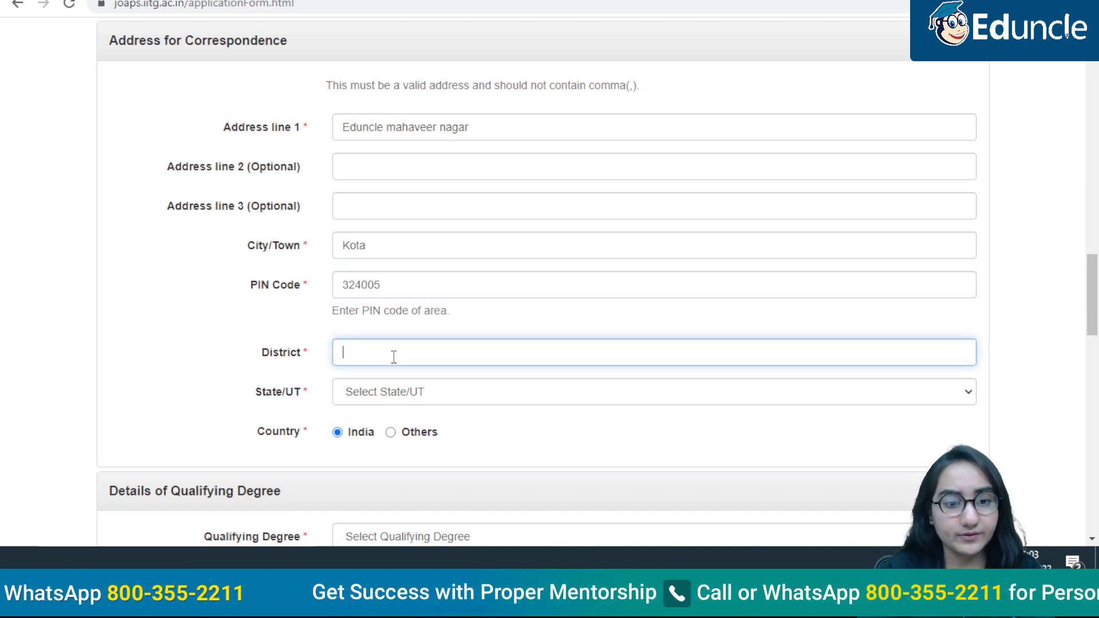
text(Kota)
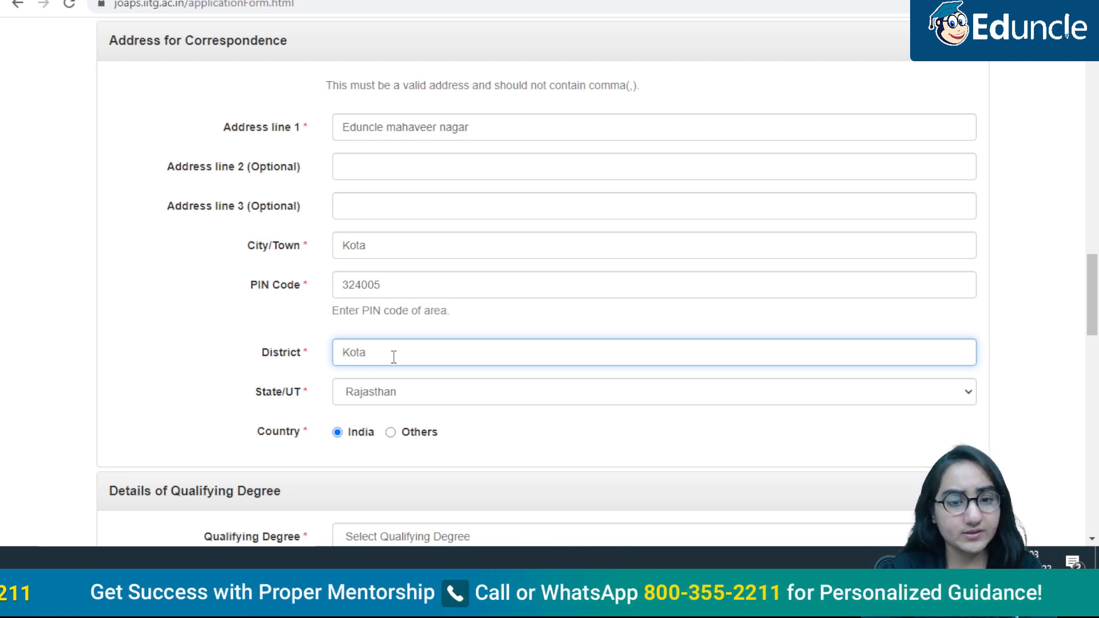
click(410, 393)
scroll(407, 388, down, 1)
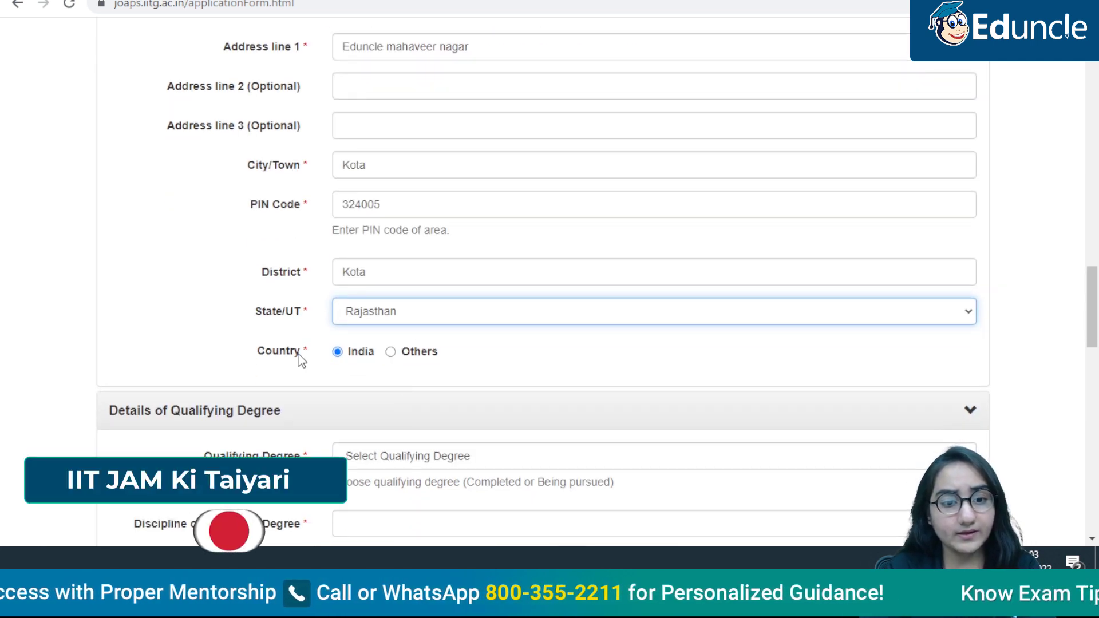
scroll(468, 354, down, 1)
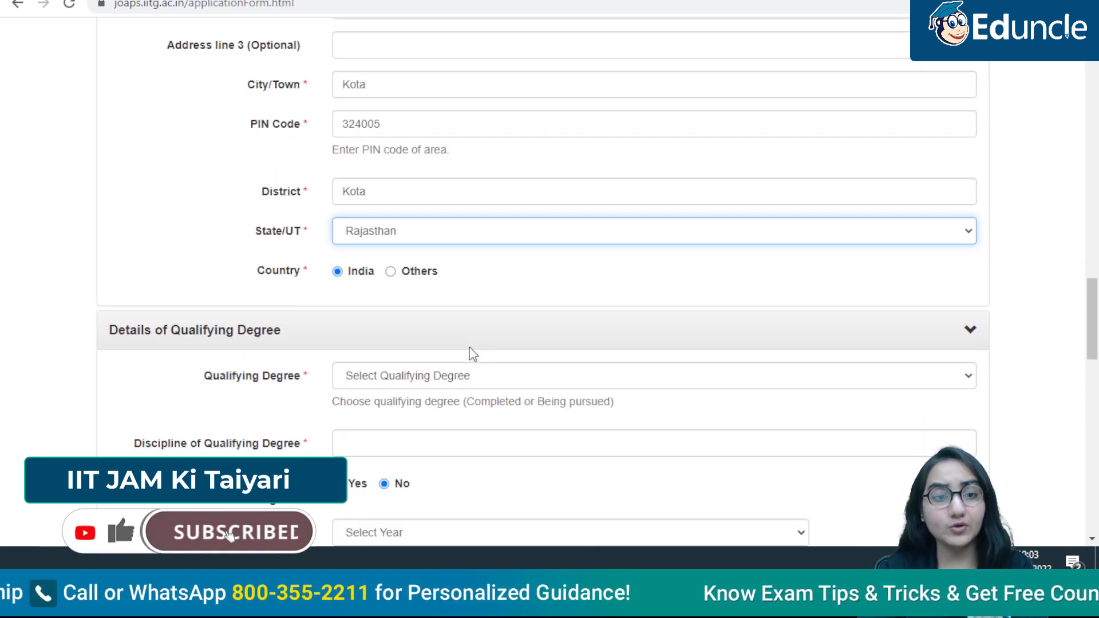
Step: Set the qualifying degree to B.Sc. with Physics as the discipline
scroll(470, 348, down, 2)
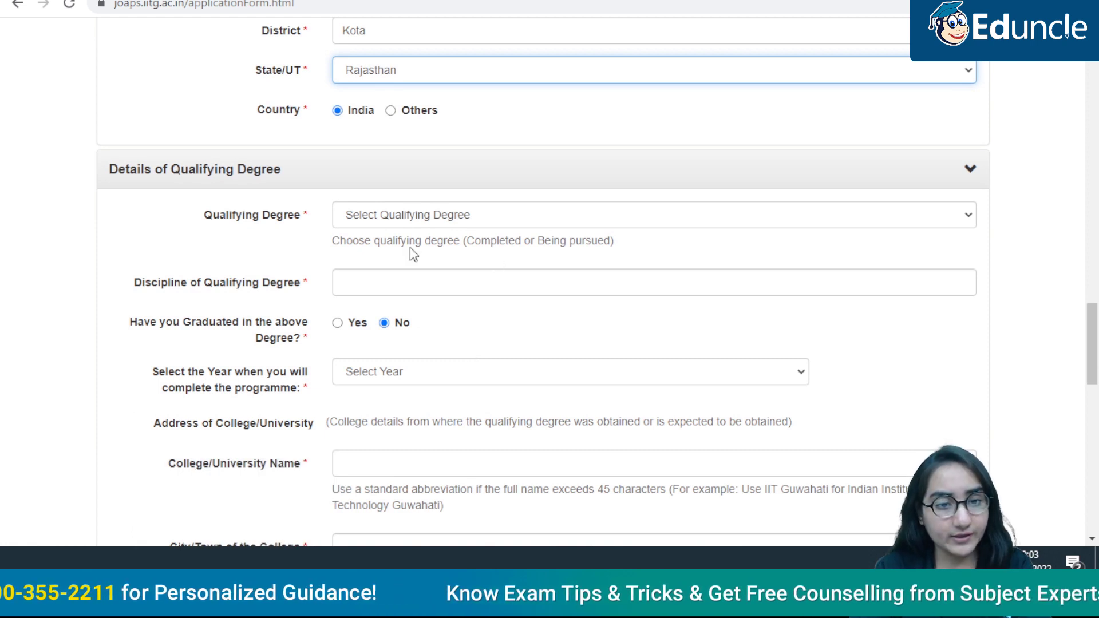
click(418, 218)
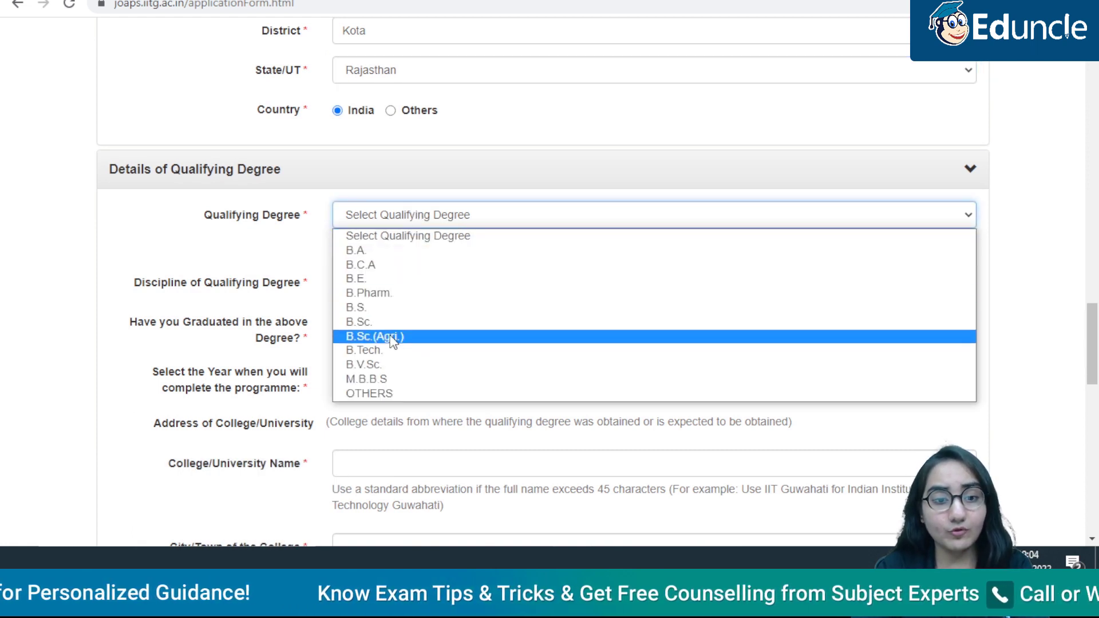
click(392, 251)
click(399, 279)
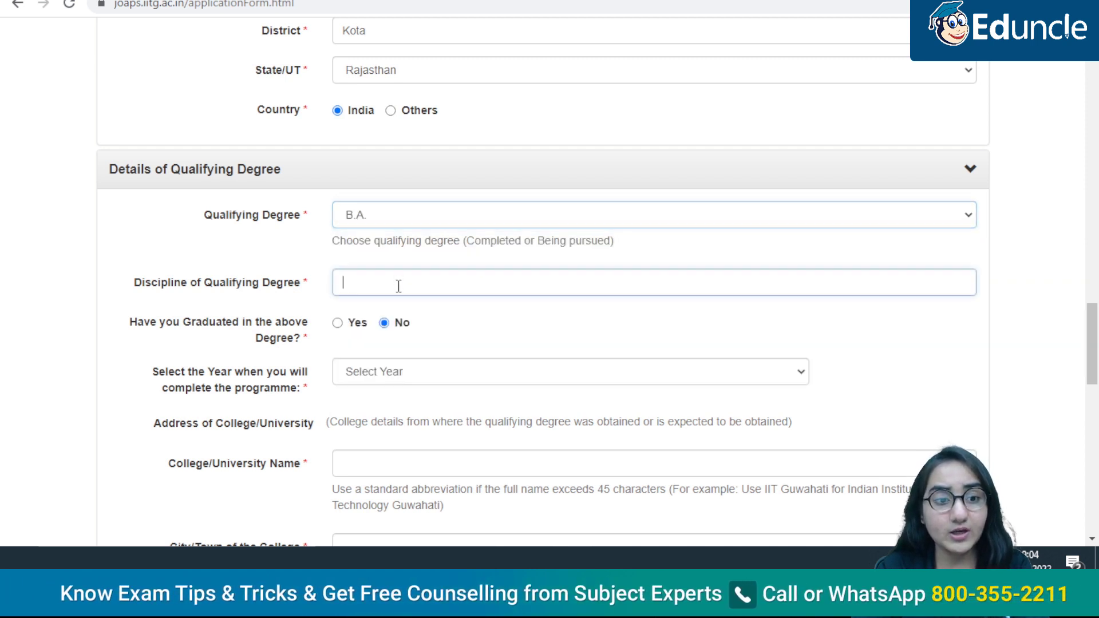
click(410, 220)
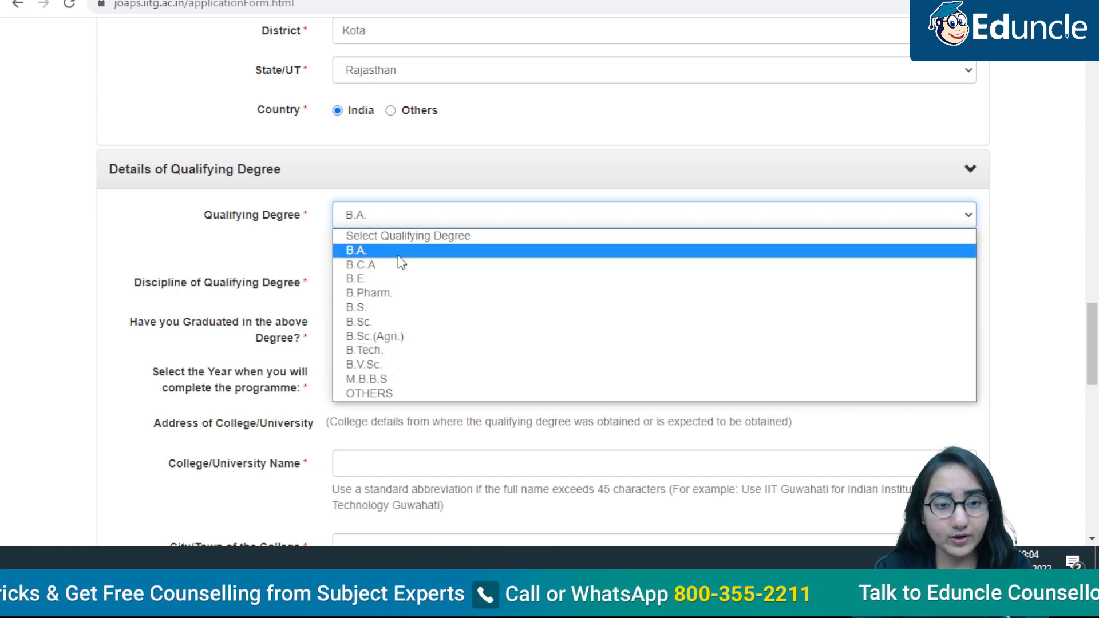
click(399, 322)
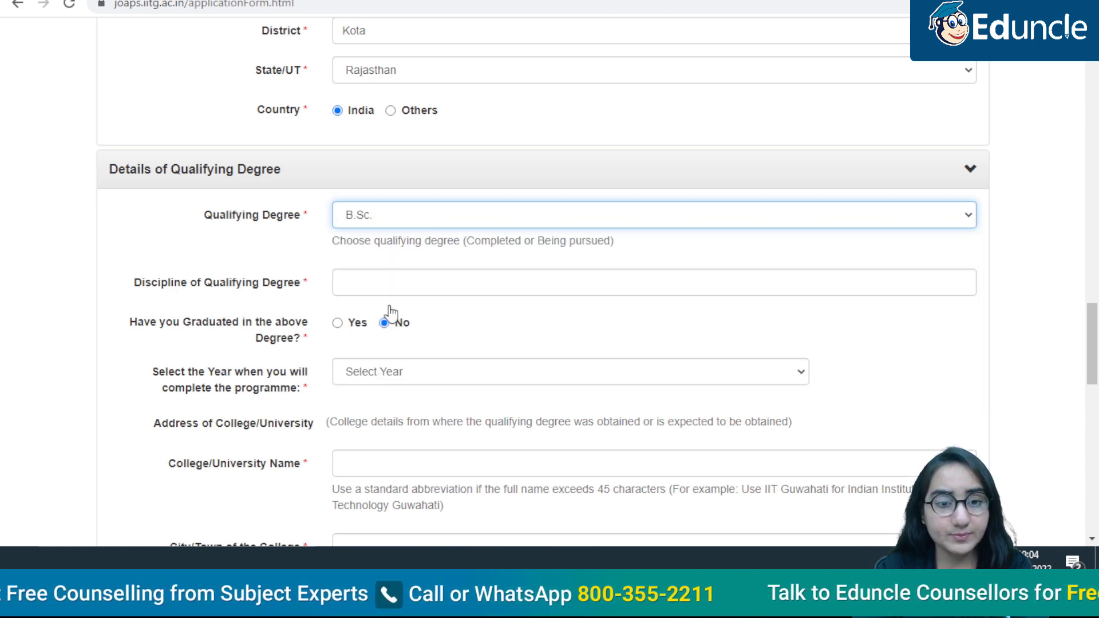
click(388, 276)
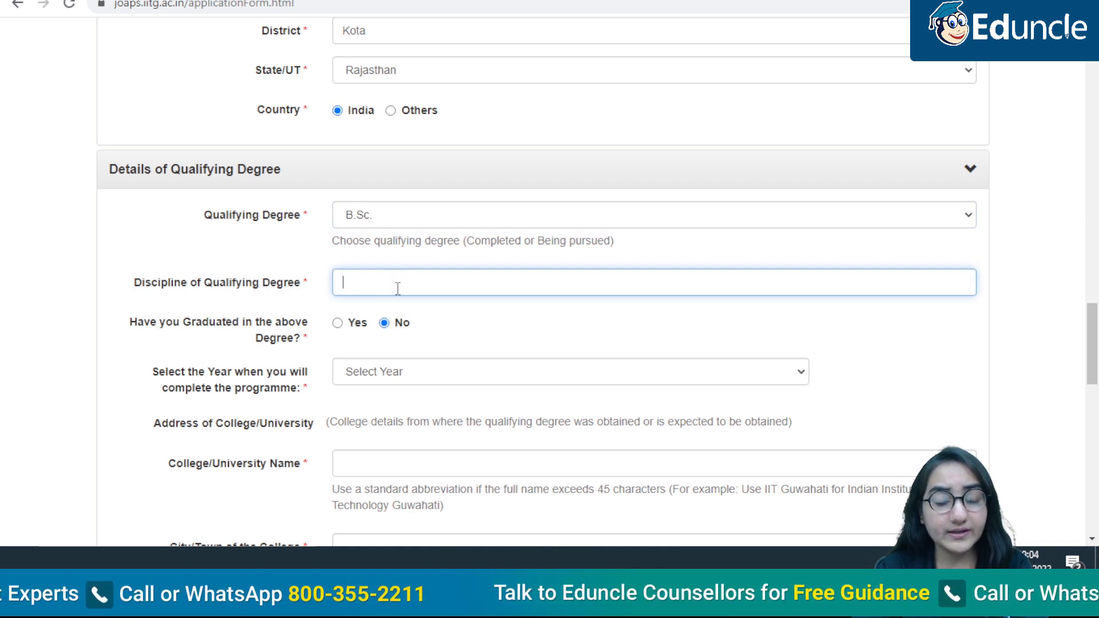
text(Physics)
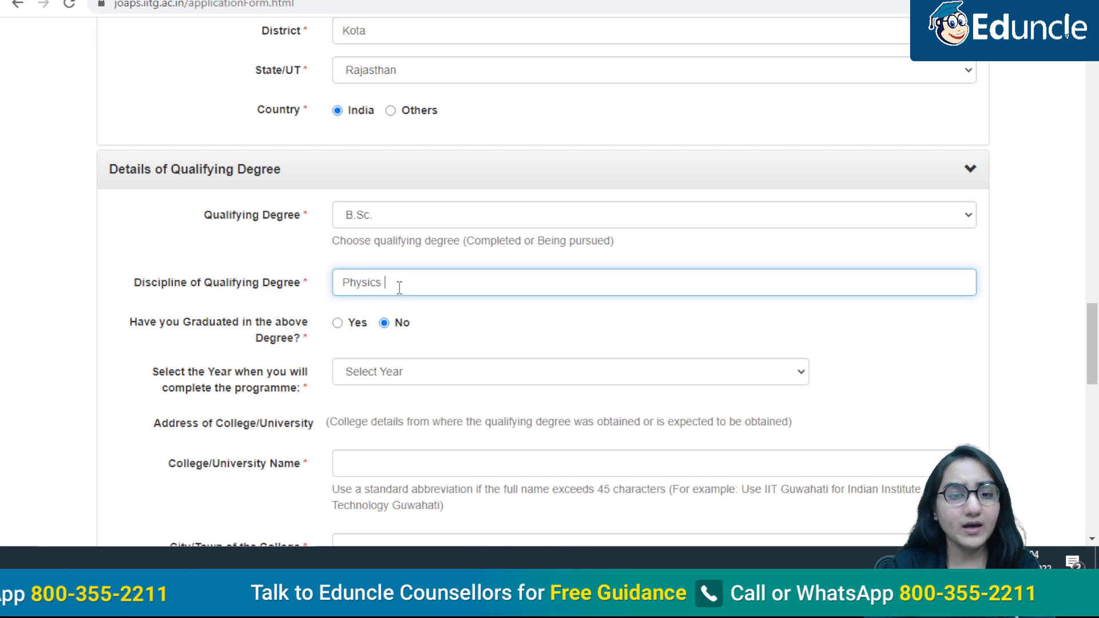
scroll(428, 292, down, 3)
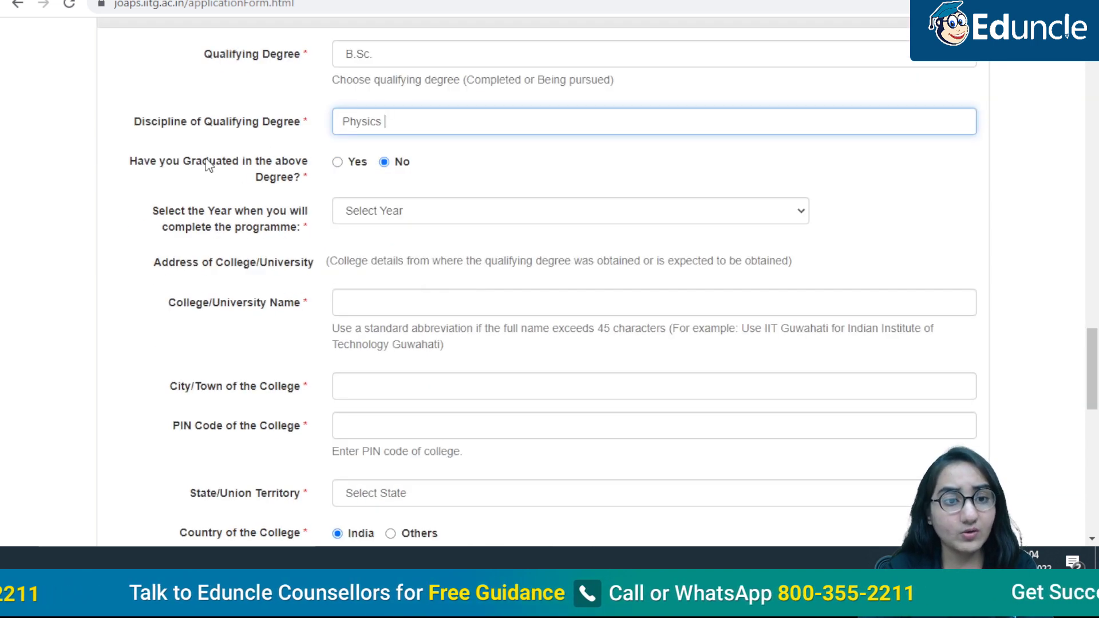
Step: Mark the degree as graduated (Yes) with 2021 as the year of passing
click(337, 163)
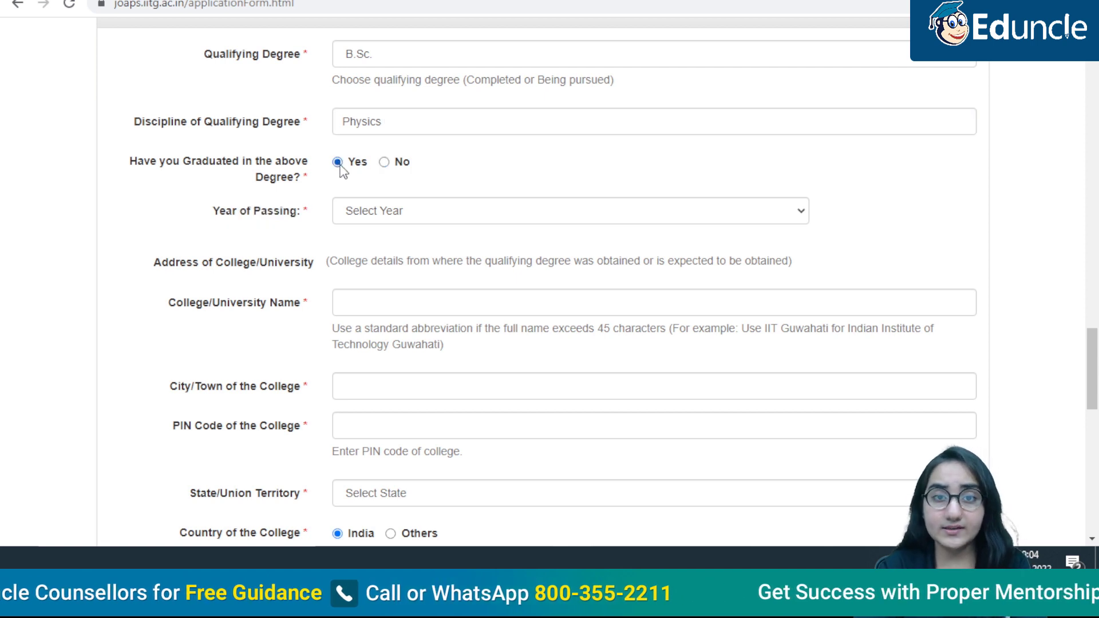
click(400, 212)
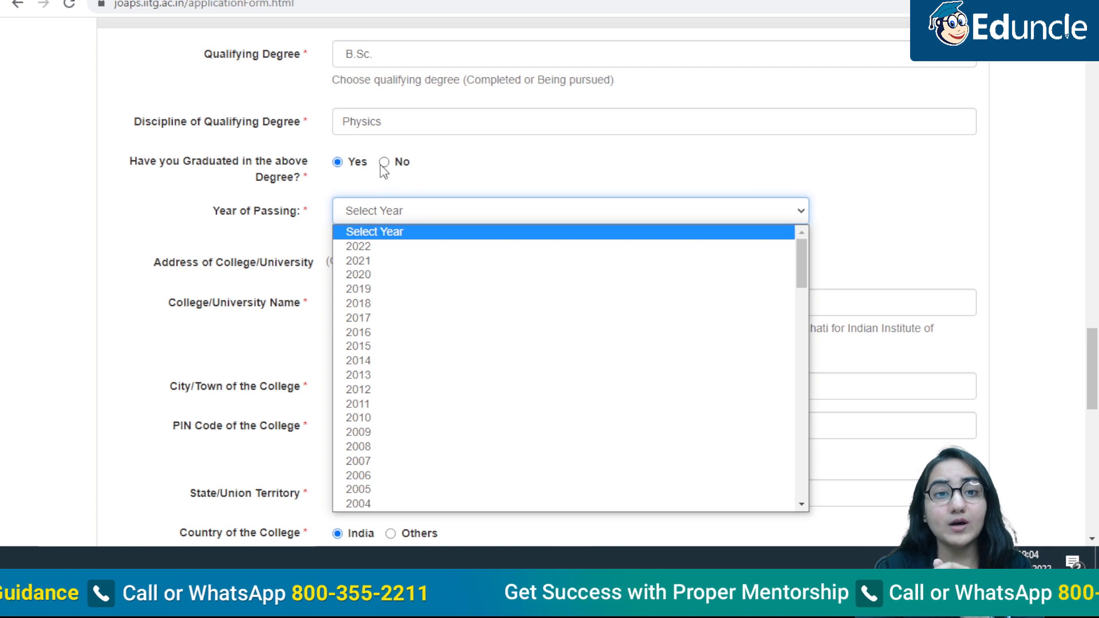
click(384, 162)
click(391, 217)
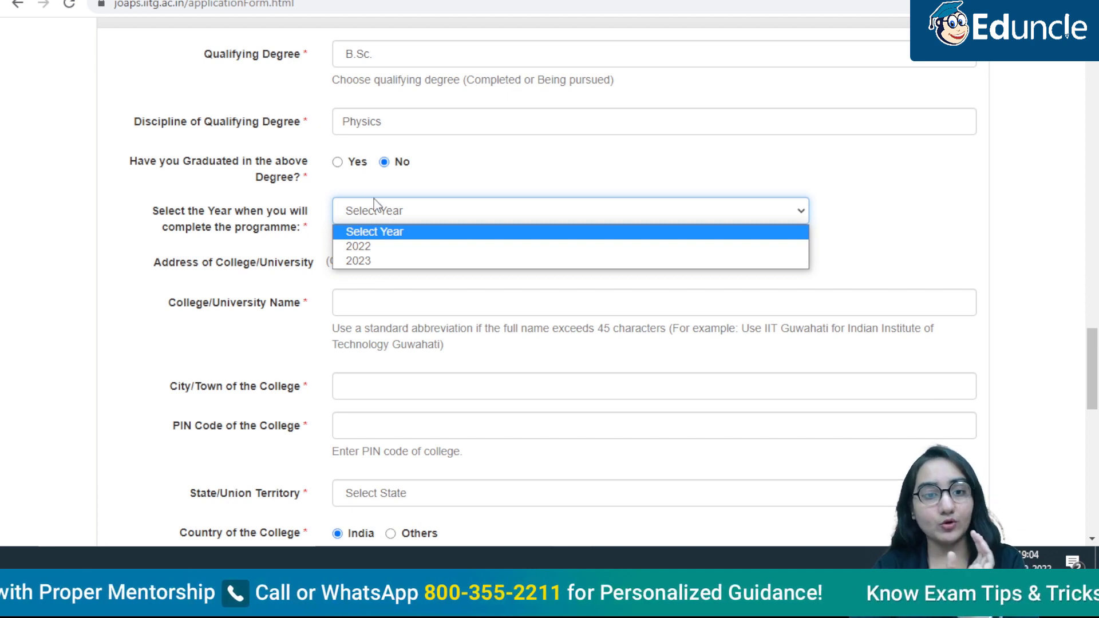
click(338, 162)
click(338, 162)
click(369, 206)
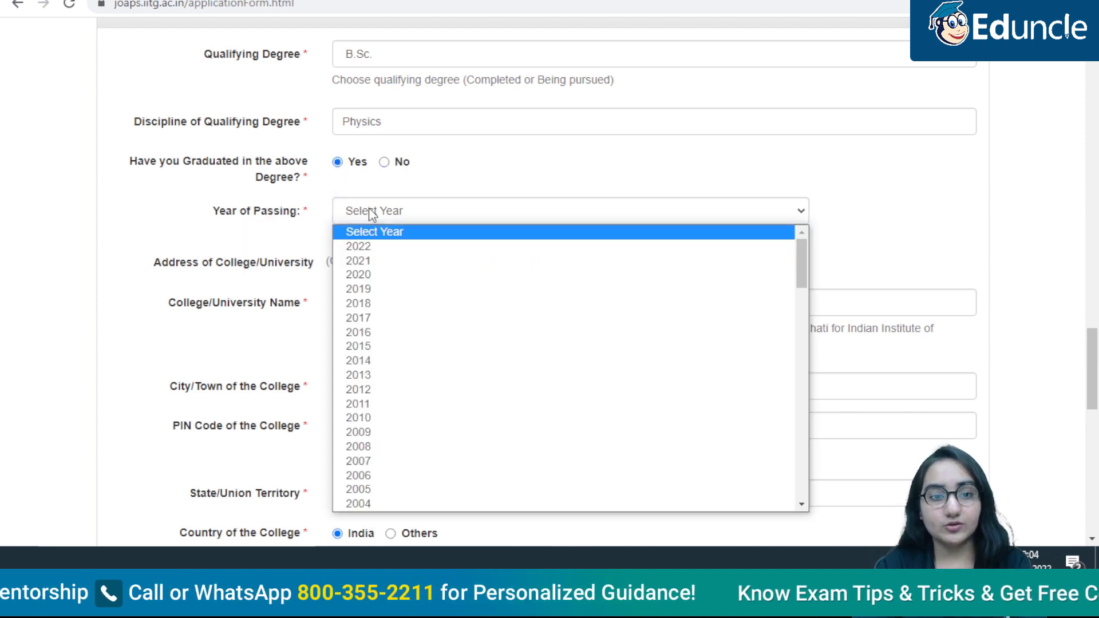
key(Down)
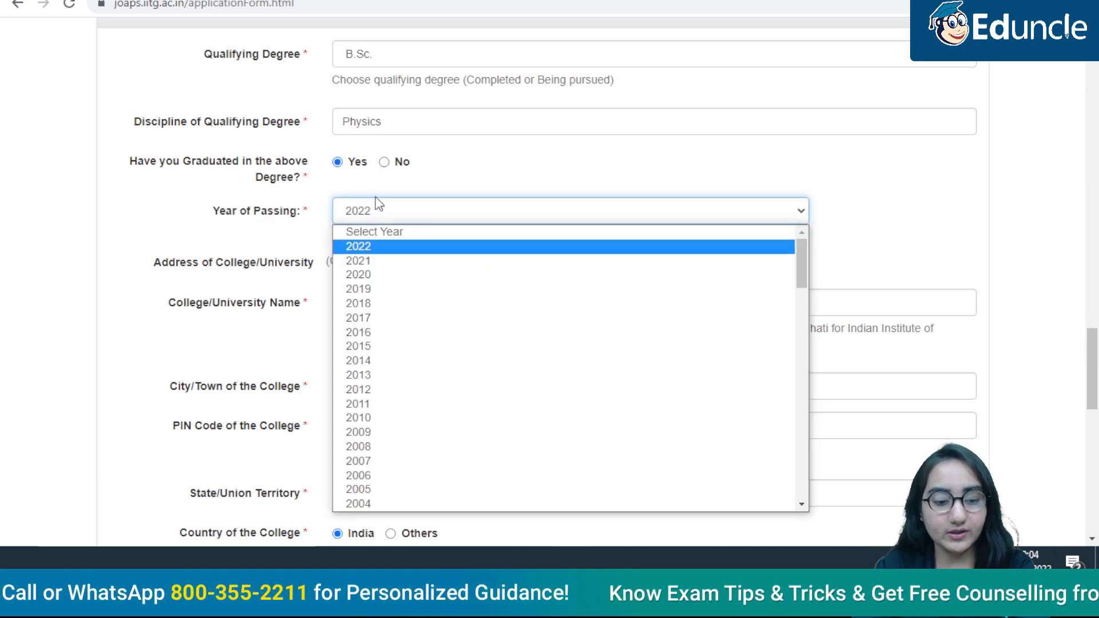
key(Down)
click(381, 259)
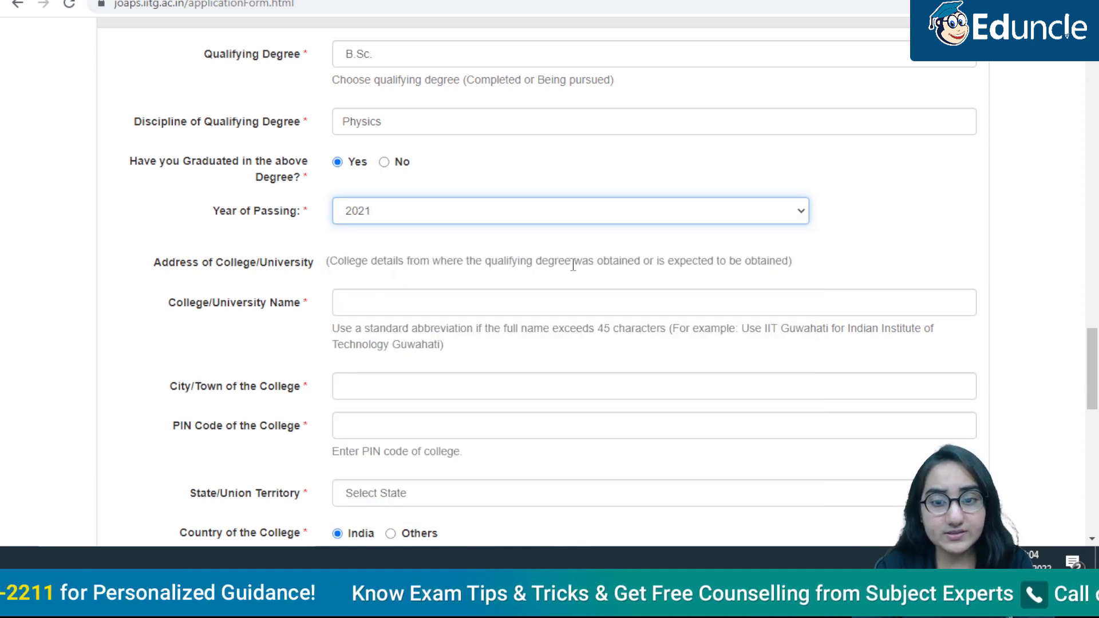
Step: Enter Eduncle, Kota and 324005 as the college name, city and PIN code
click(406, 309)
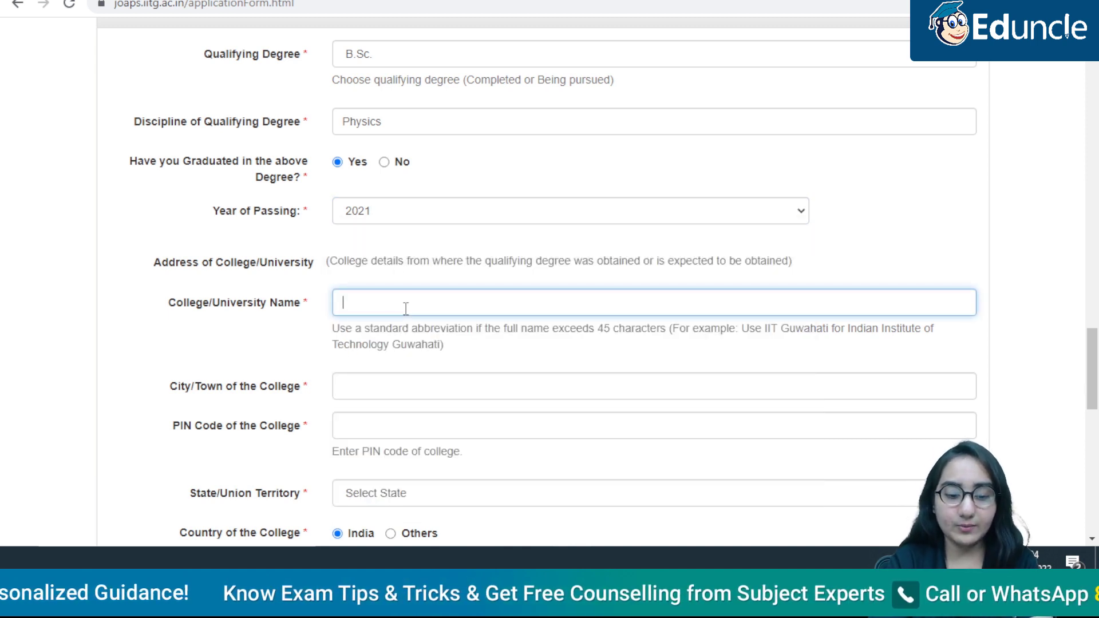
text(Eduncl)
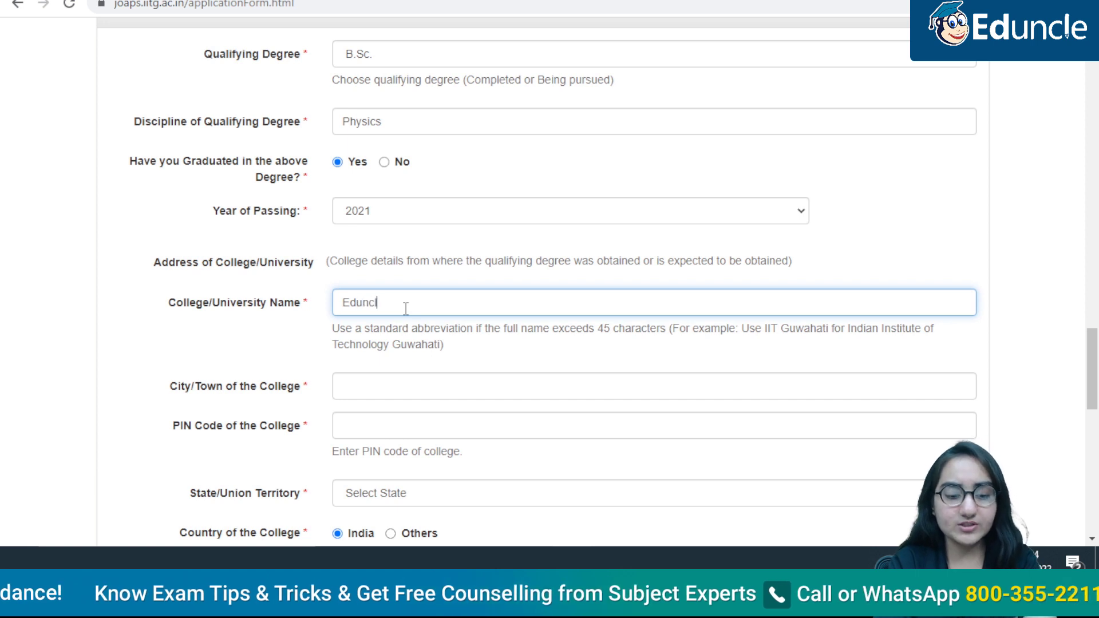
text(e)
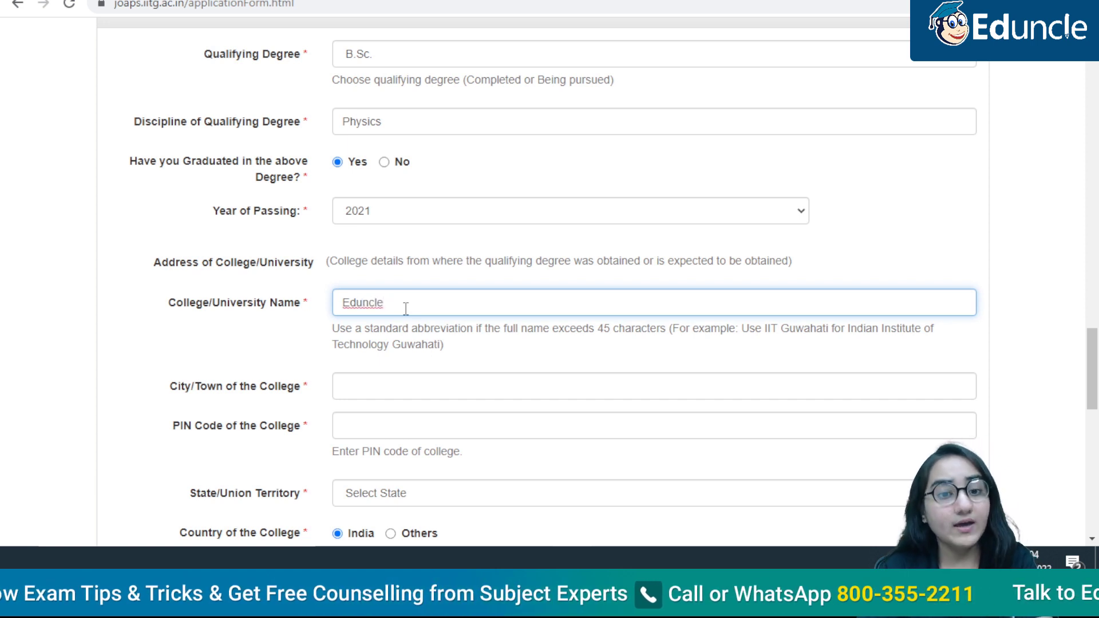
click(400, 385)
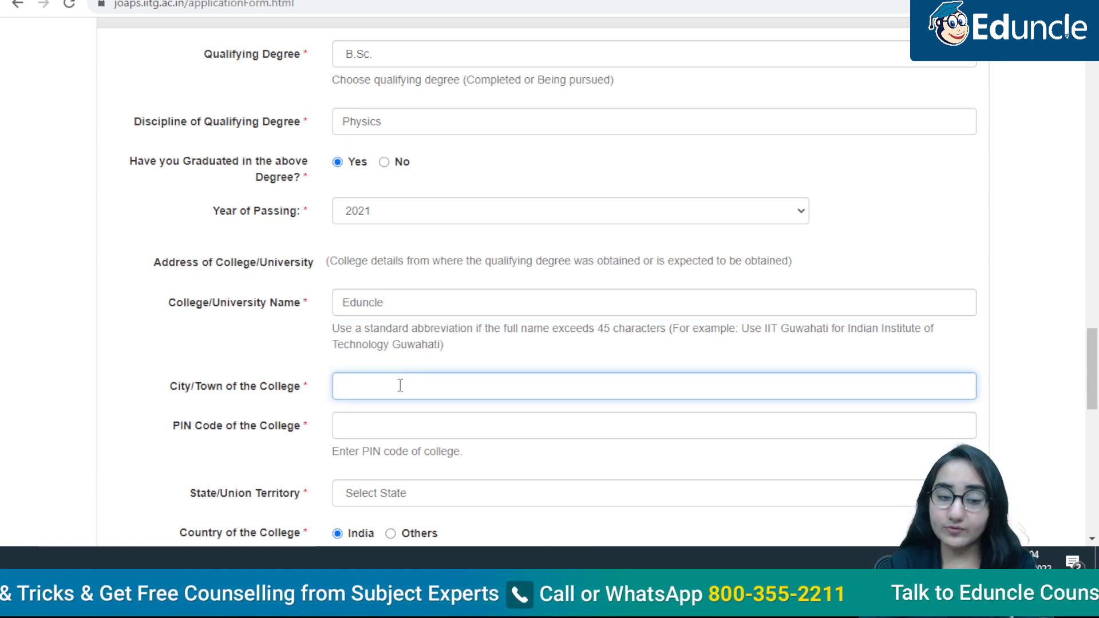
text(K)
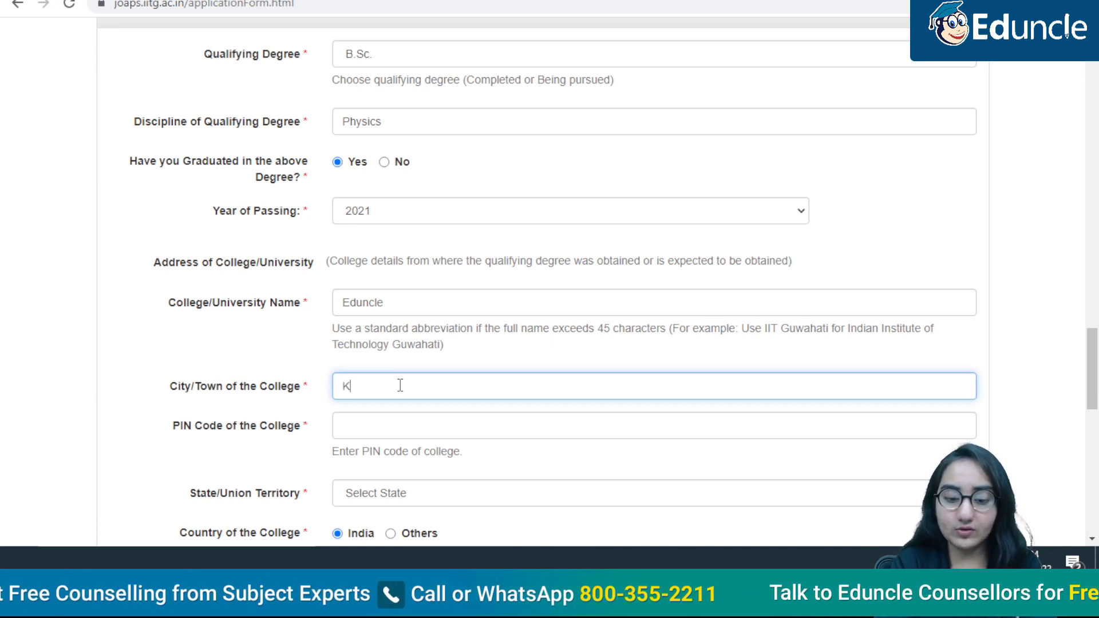
text(ota)
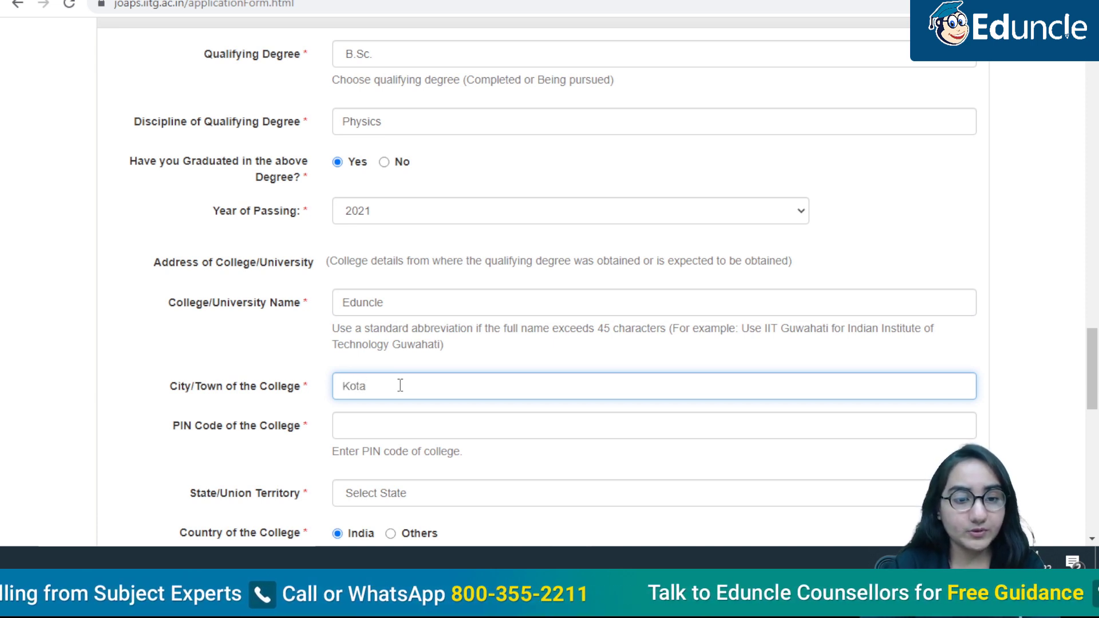
click(385, 418)
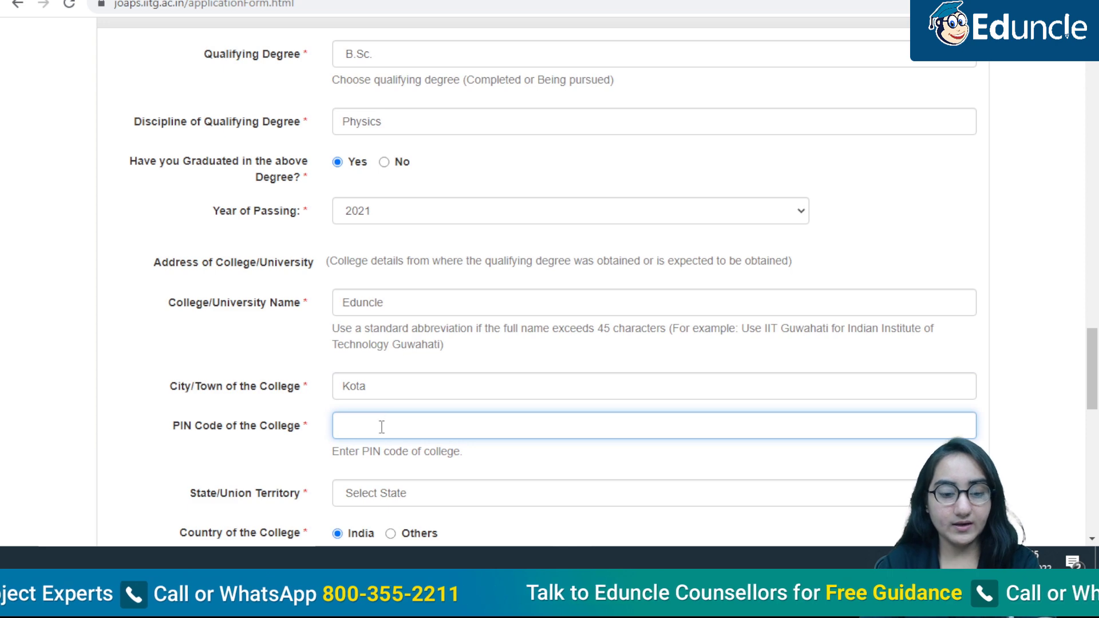
text(324005)
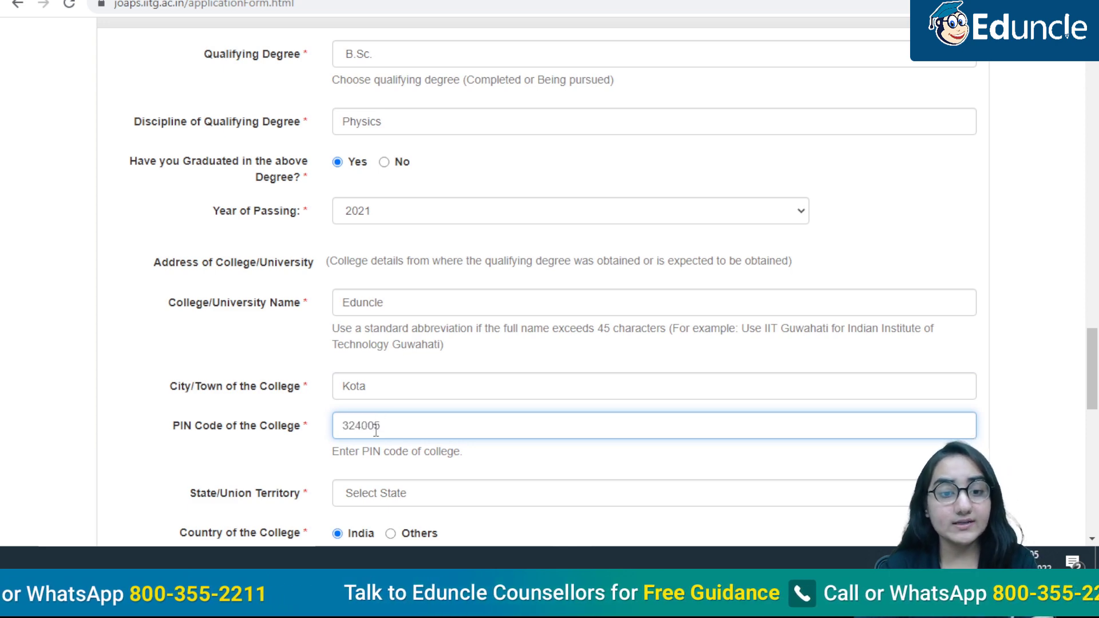
Step: Choose Rajasthan as the college's state
scroll(444, 407, down, 4)
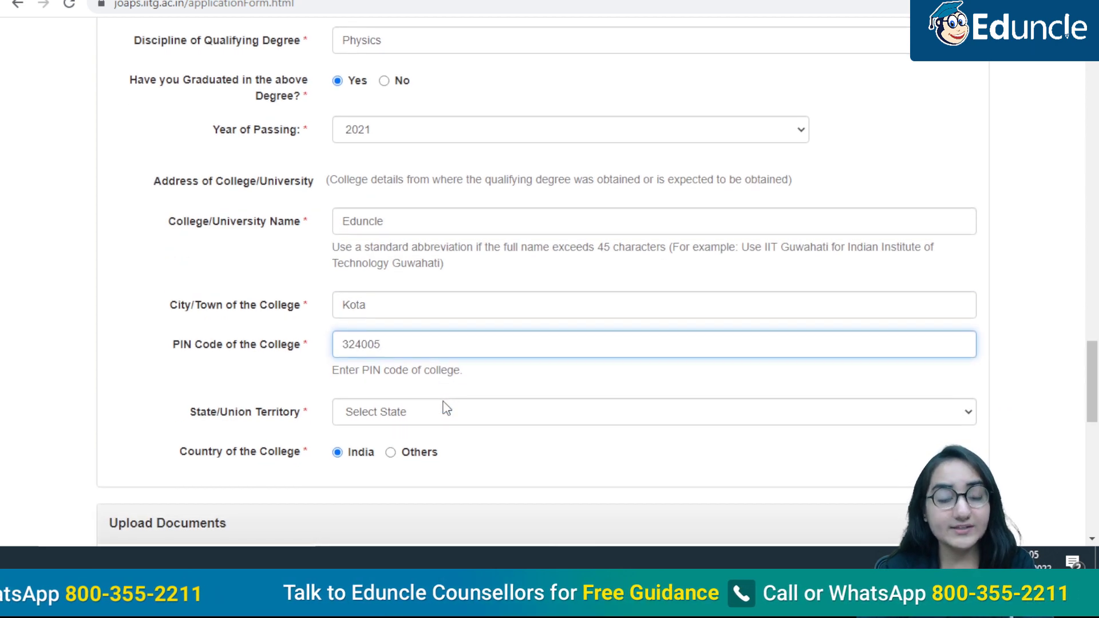
click(412, 251)
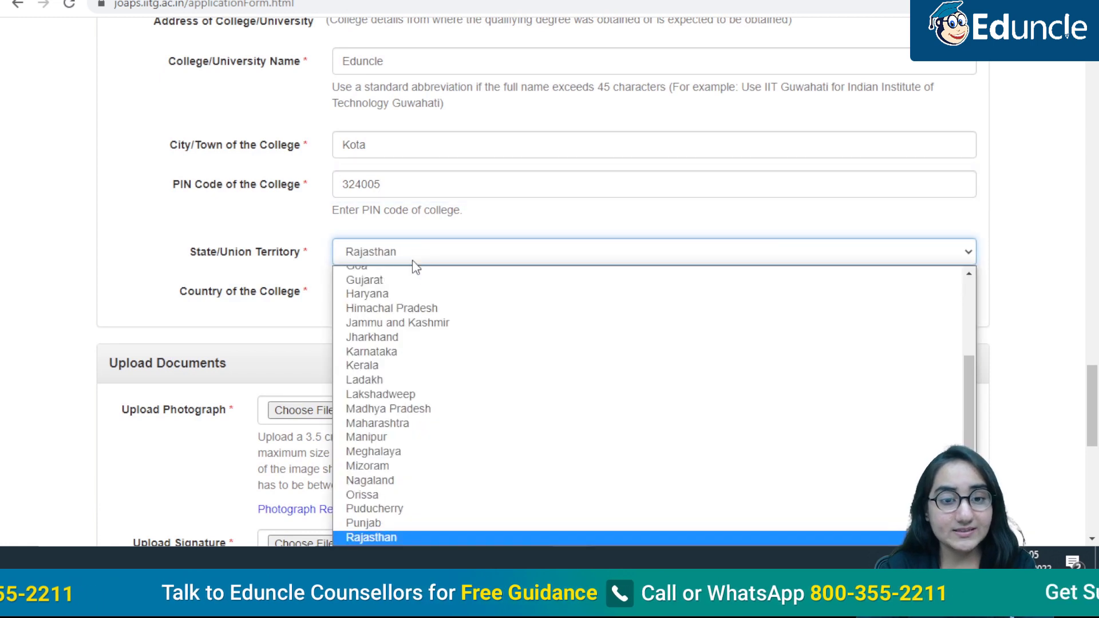
scroll(403, 455, down, 2)
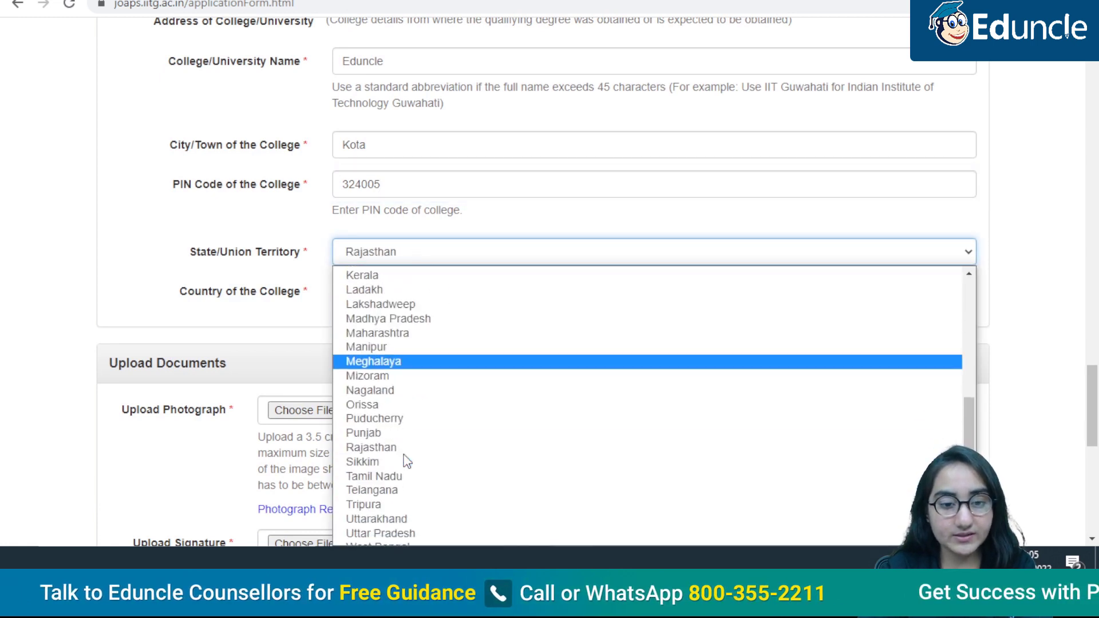
click(402, 440)
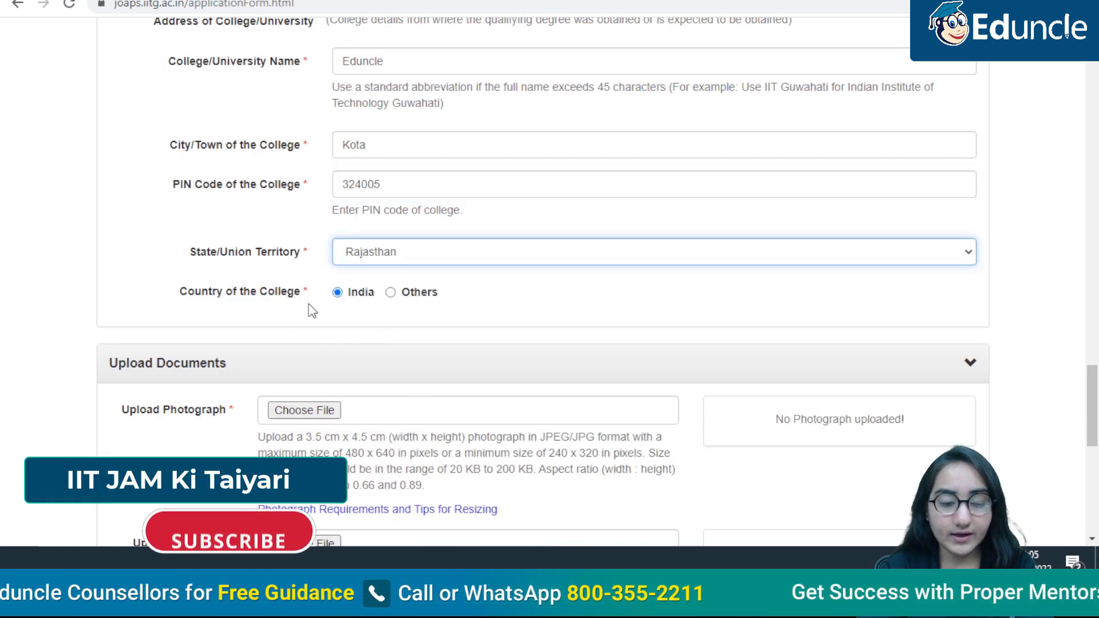
scroll(408, 296, down, 4)
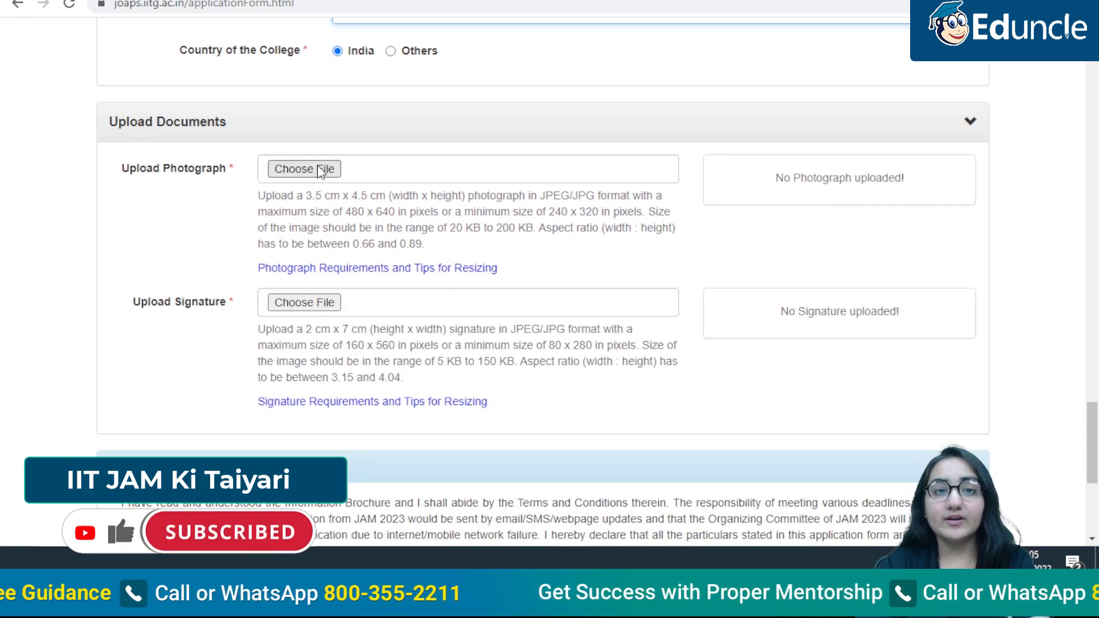
Step: Open 'Photograph Requirements and Tips for Resizing' and read the JPEG size rules and sample photos
click(351, 268)
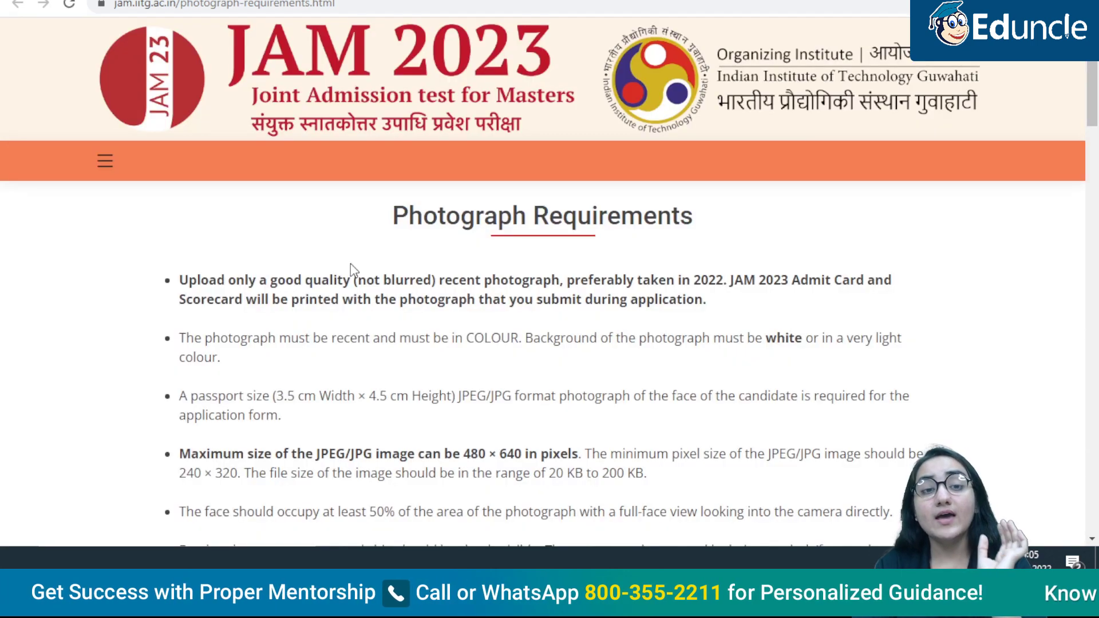
scroll(381, 284, down, 3)
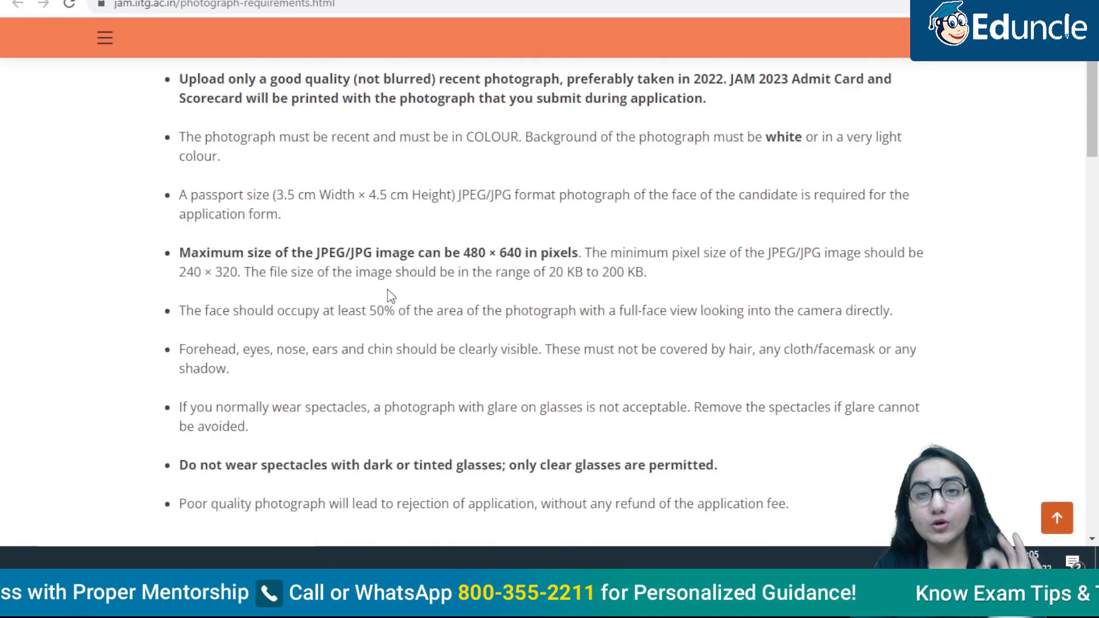
scroll(389, 298, down, 8)
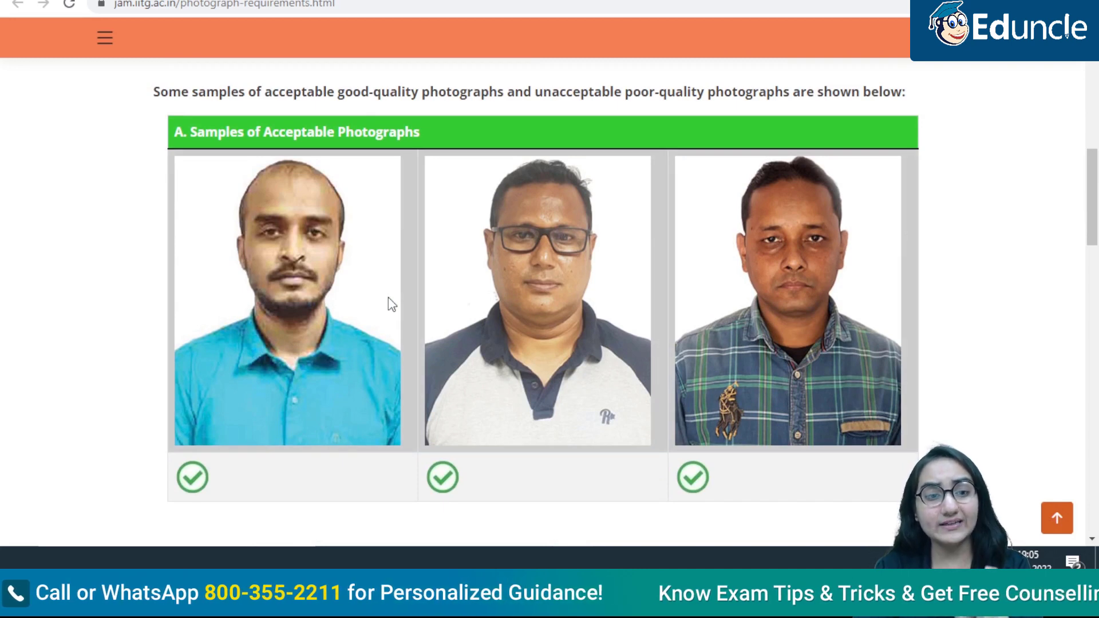
scroll(389, 303, down, 5)
scroll(389, 298, down, 3)
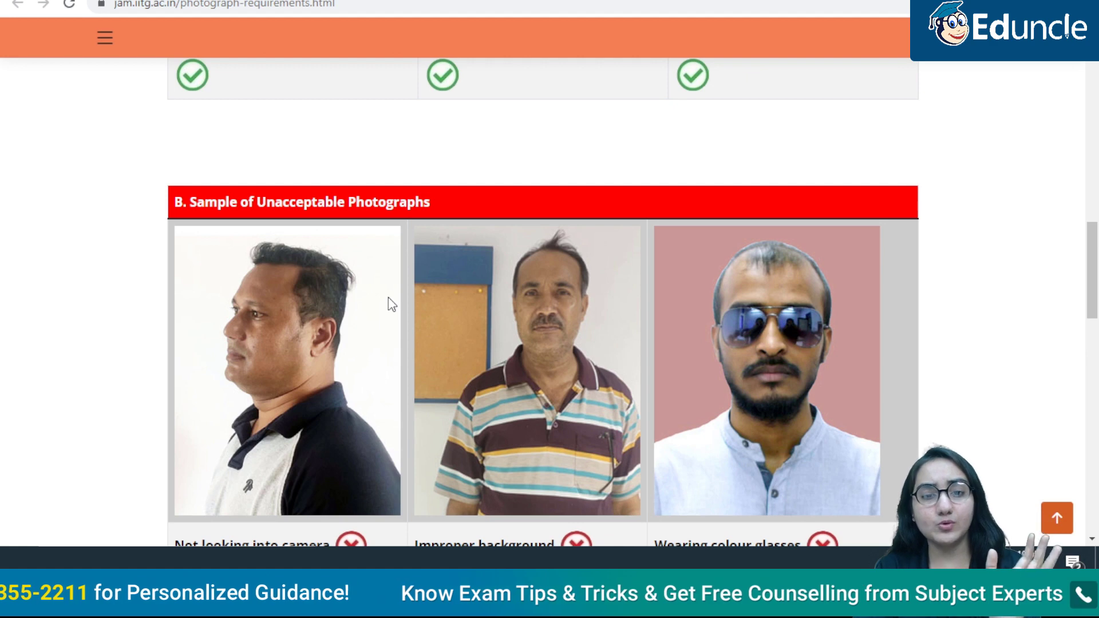
scroll(463, 306, up, 7)
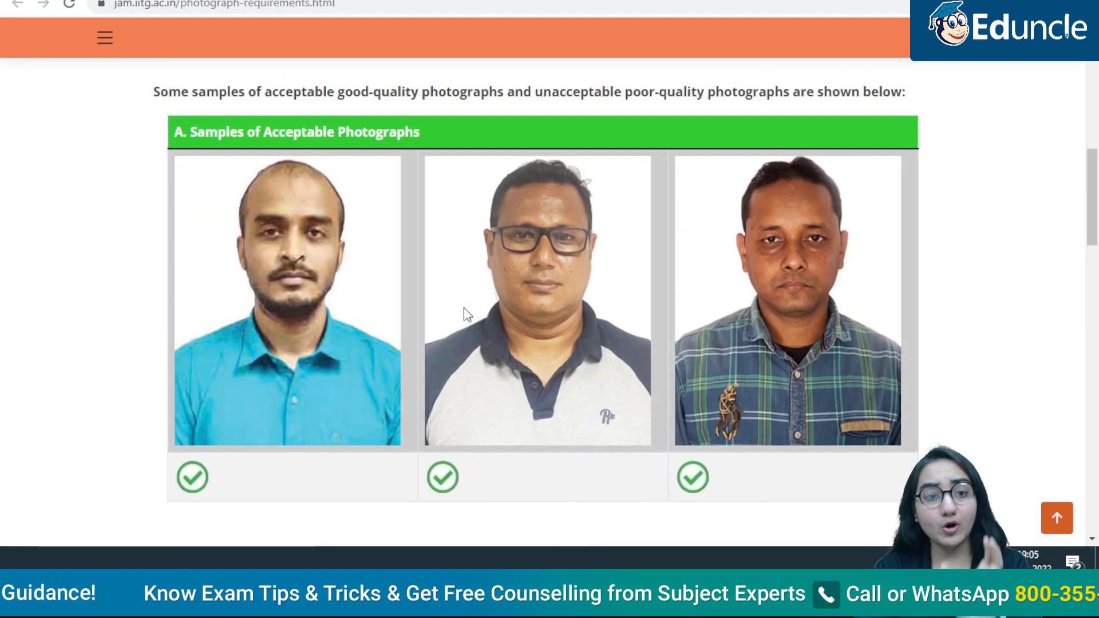
scroll(464, 308, up, 2)
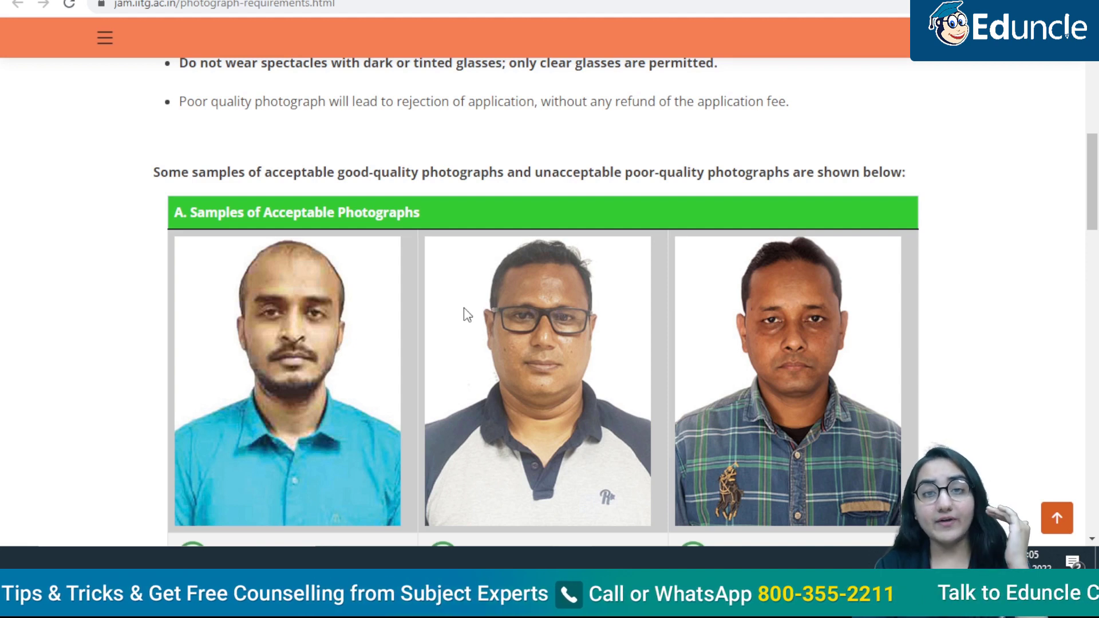
scroll(464, 309, up, 4)
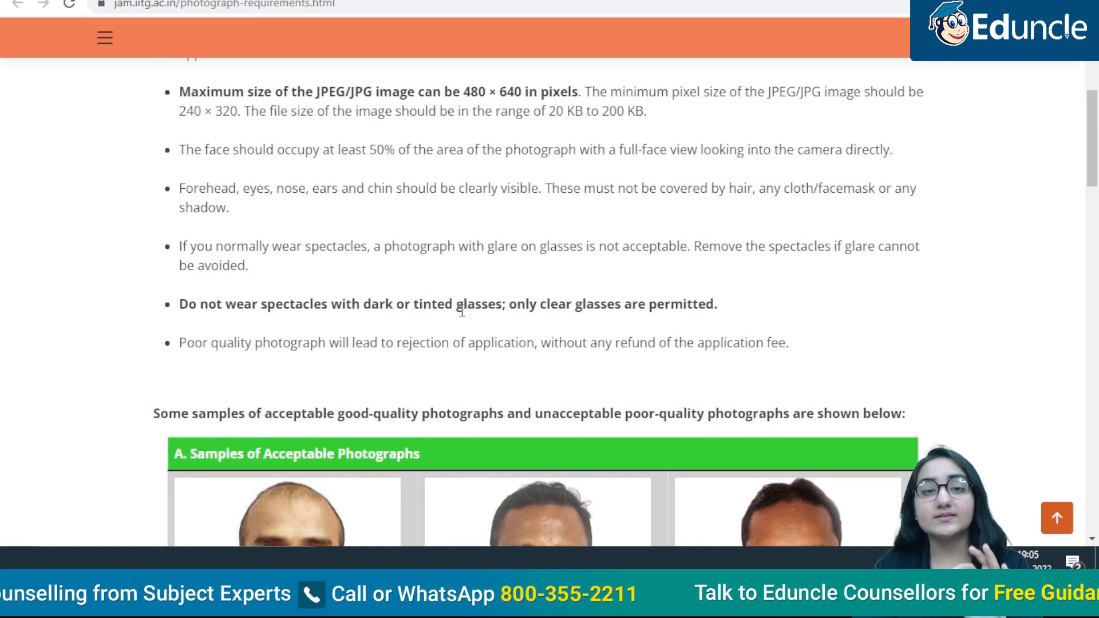
scroll(461, 312, up, 2)
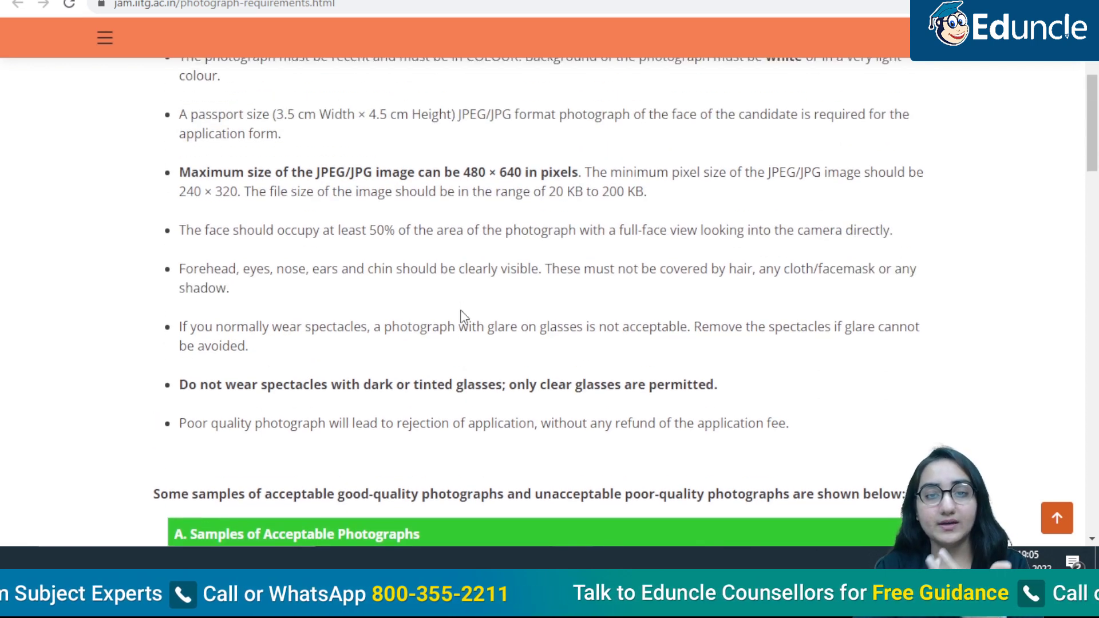
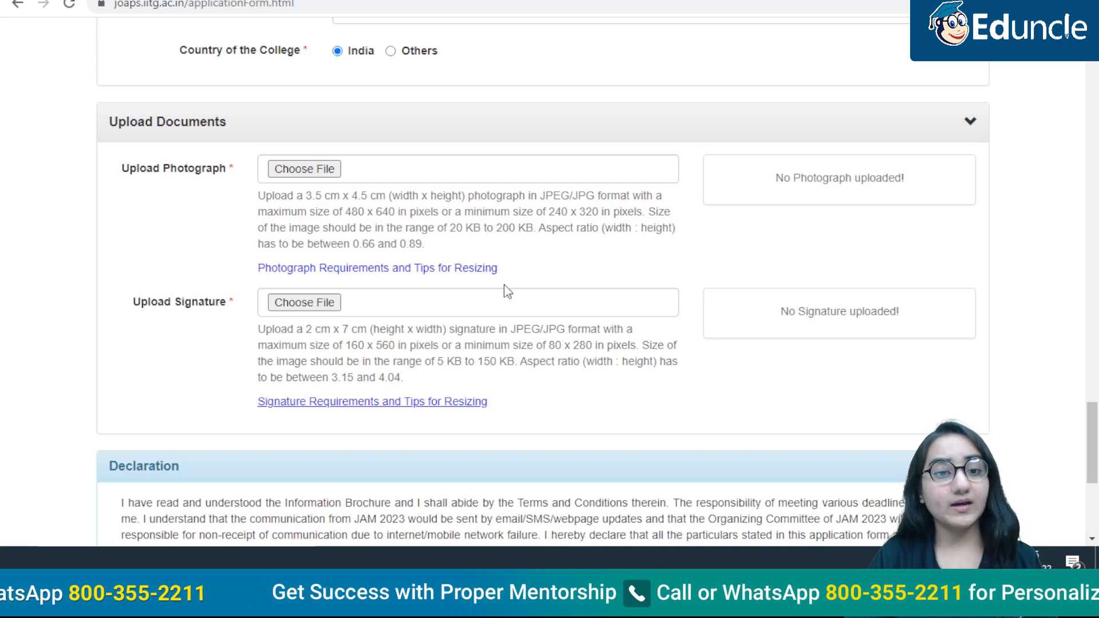
Step: Scroll down the application form past Upload Documents toward the Declaration section
scroll(502, 300, down, 5)
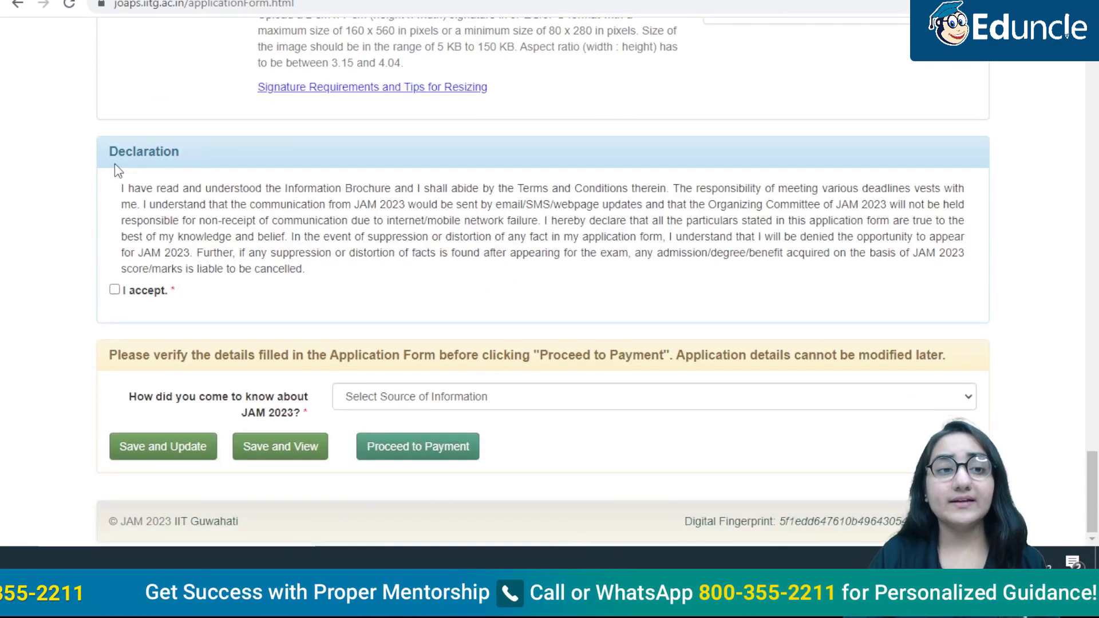
Step: Accept the declaration and select 'JAM 2023 Poster' as the information source
click(117, 291)
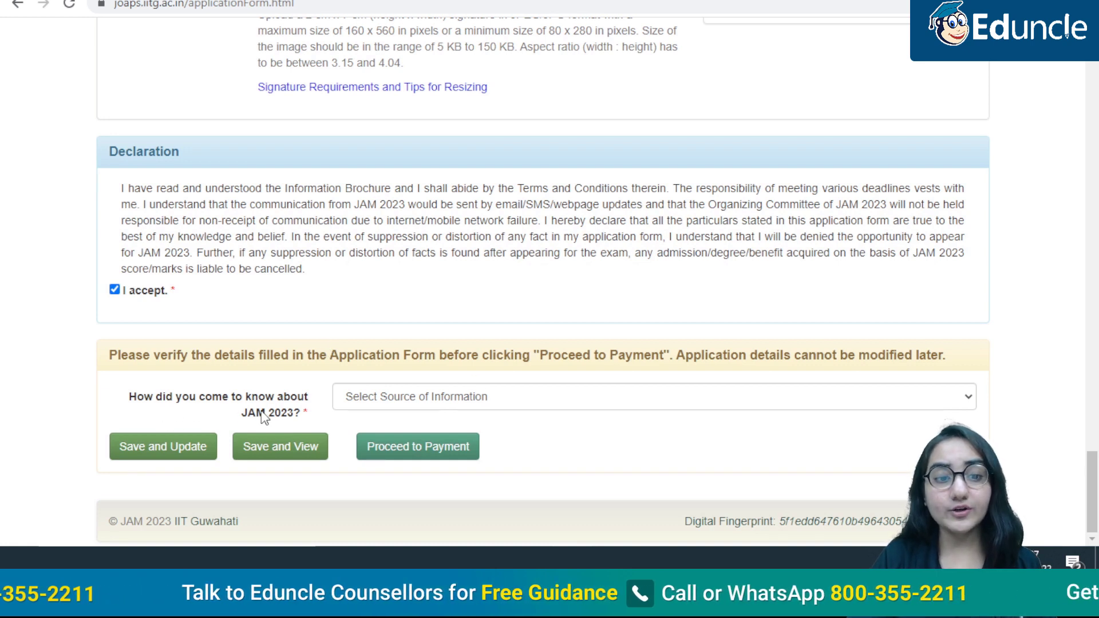
click(385, 399)
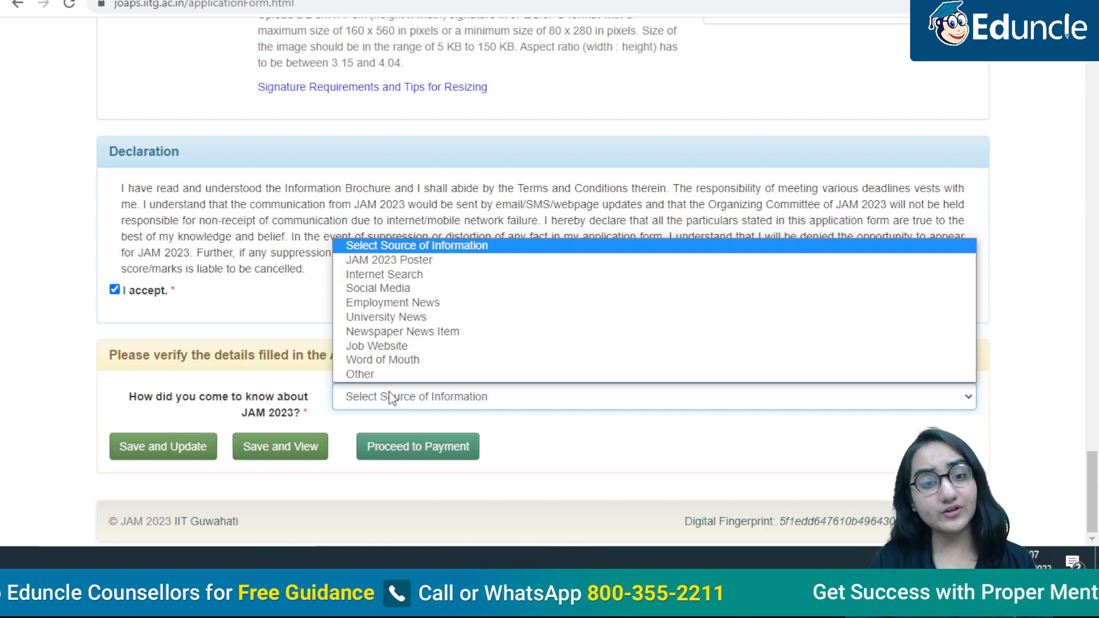
click(416, 261)
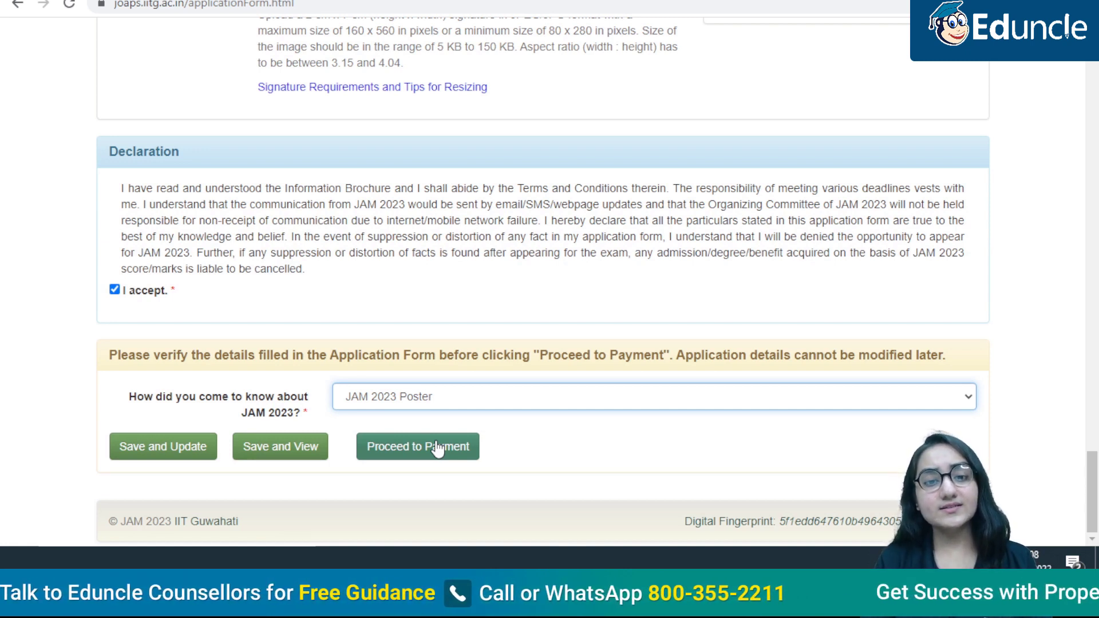
scroll(489, 418, up, 15)
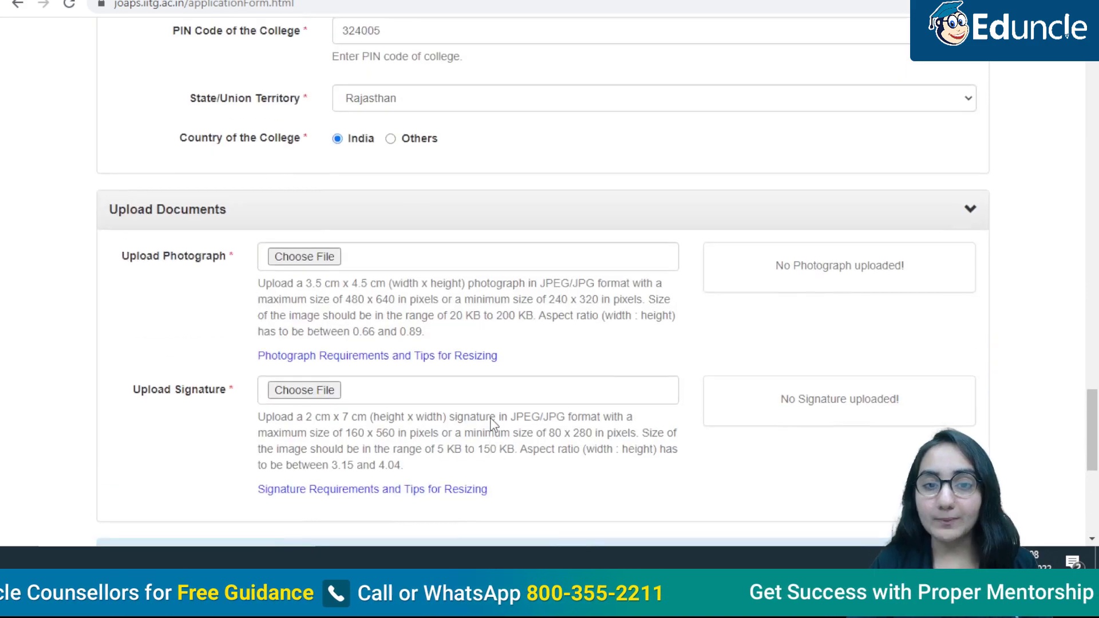
scroll(490, 418, up, 15)
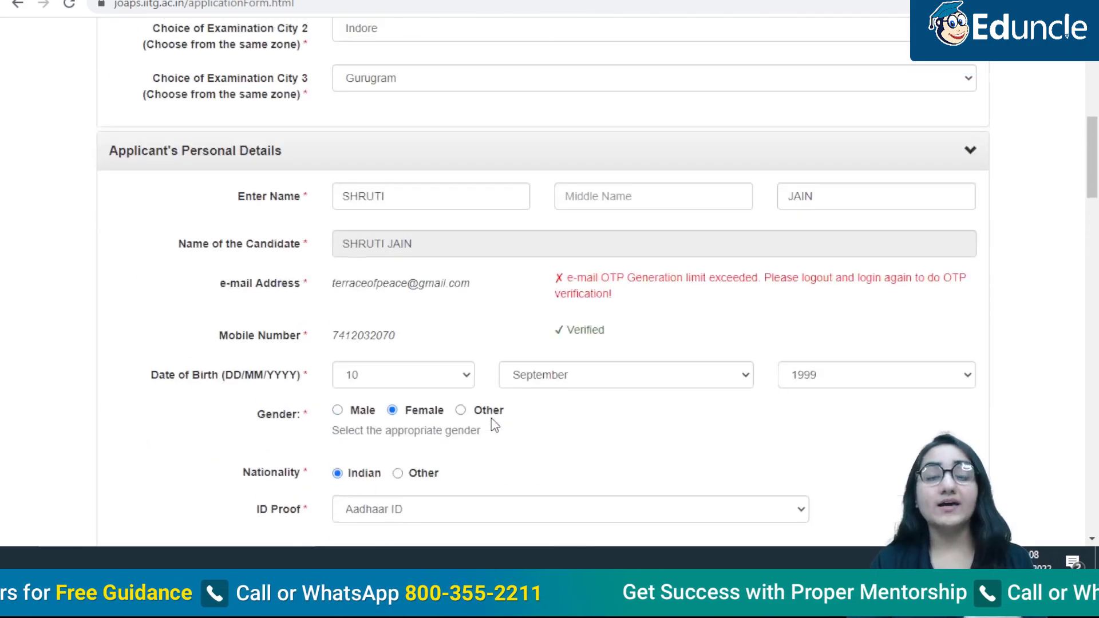
scroll(494, 417, up, 5)
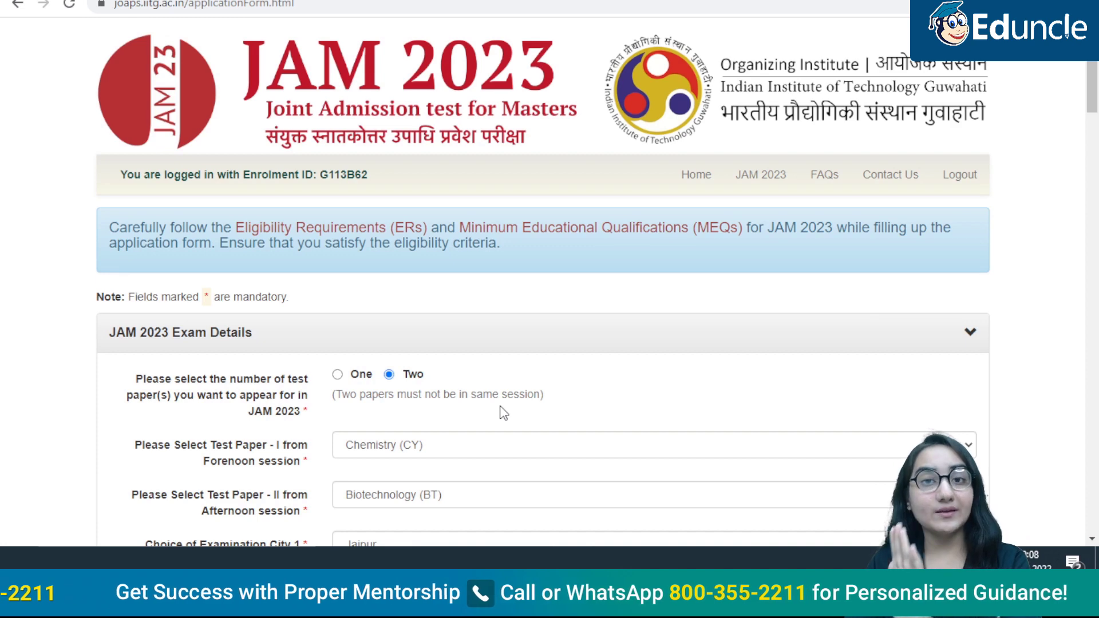
scroll(503, 413, down, 8)
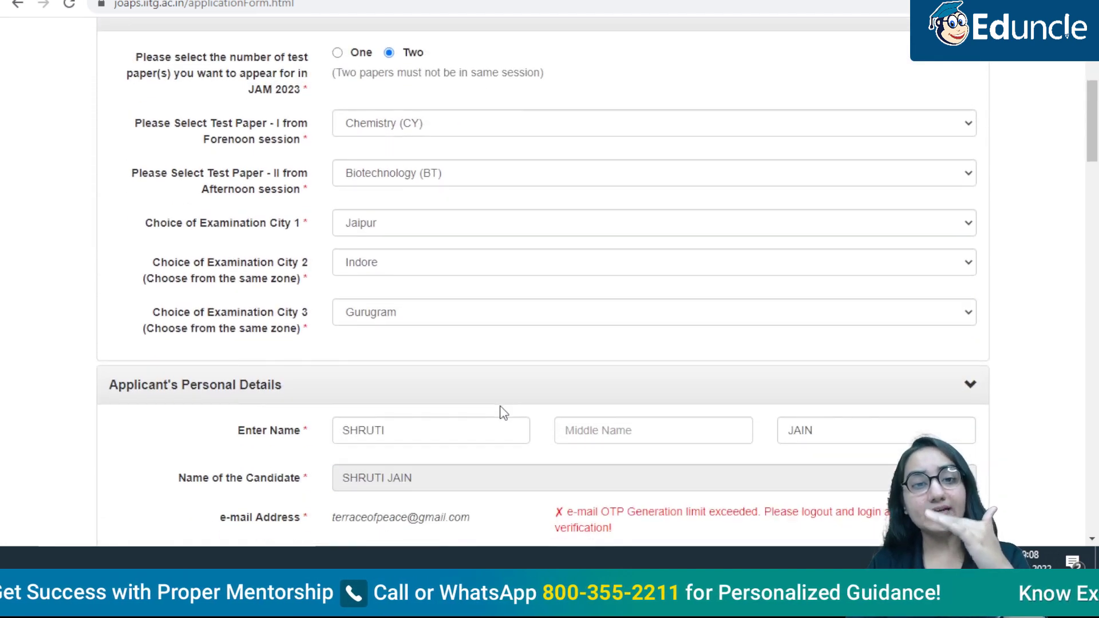
scroll(503, 412, down, 3)
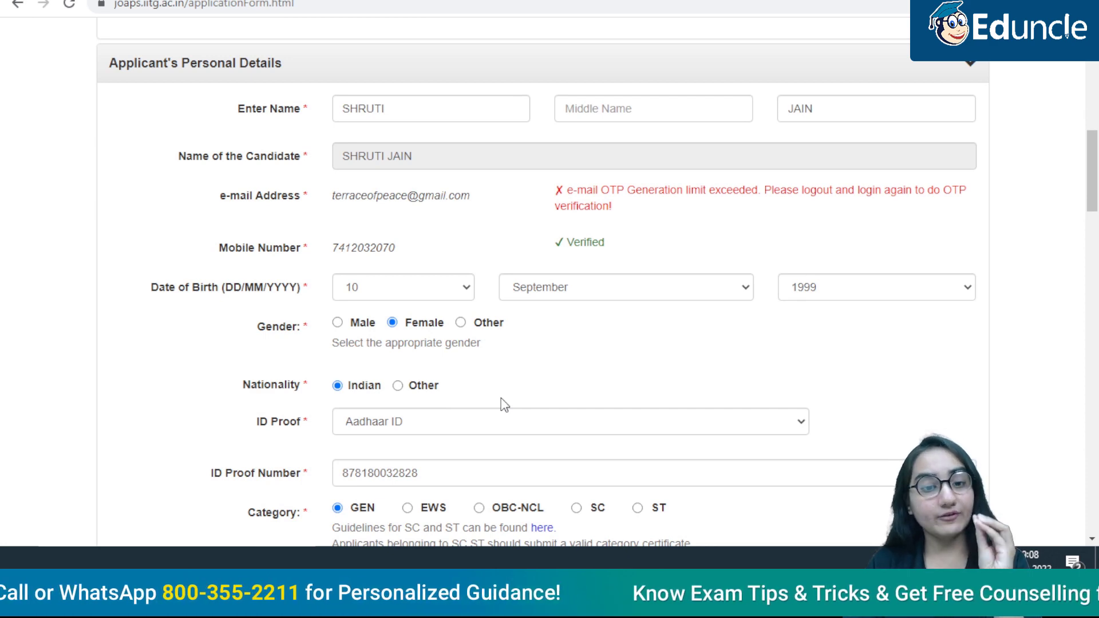
scroll(504, 404, down, 6)
scroll(504, 405, down, 12)
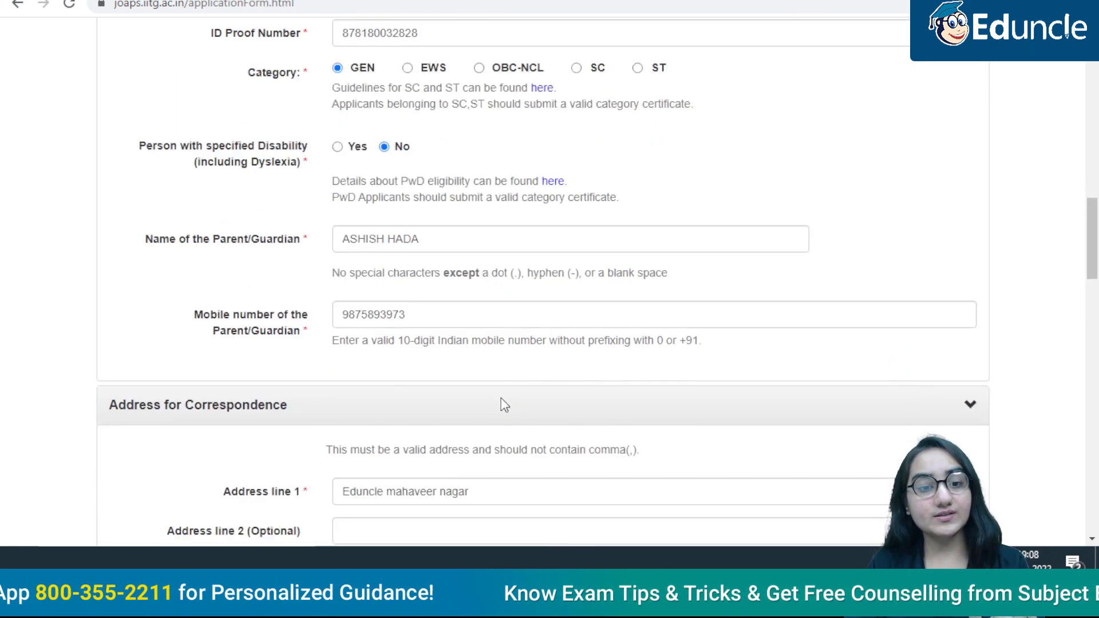
scroll(503, 405, down, 10)
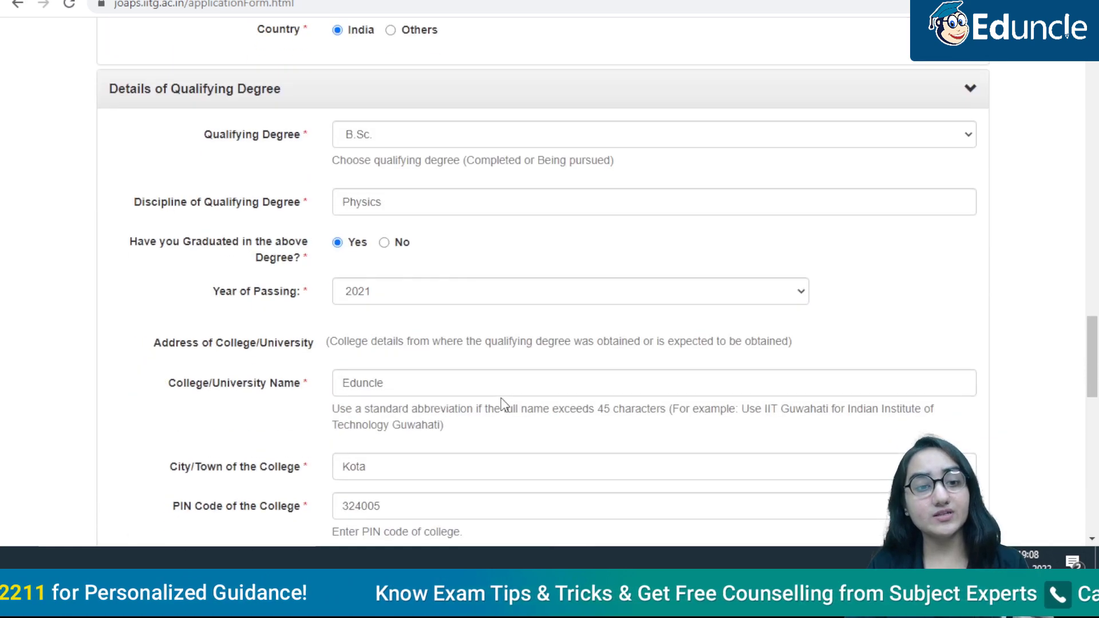
scroll(503, 405, down, 6)
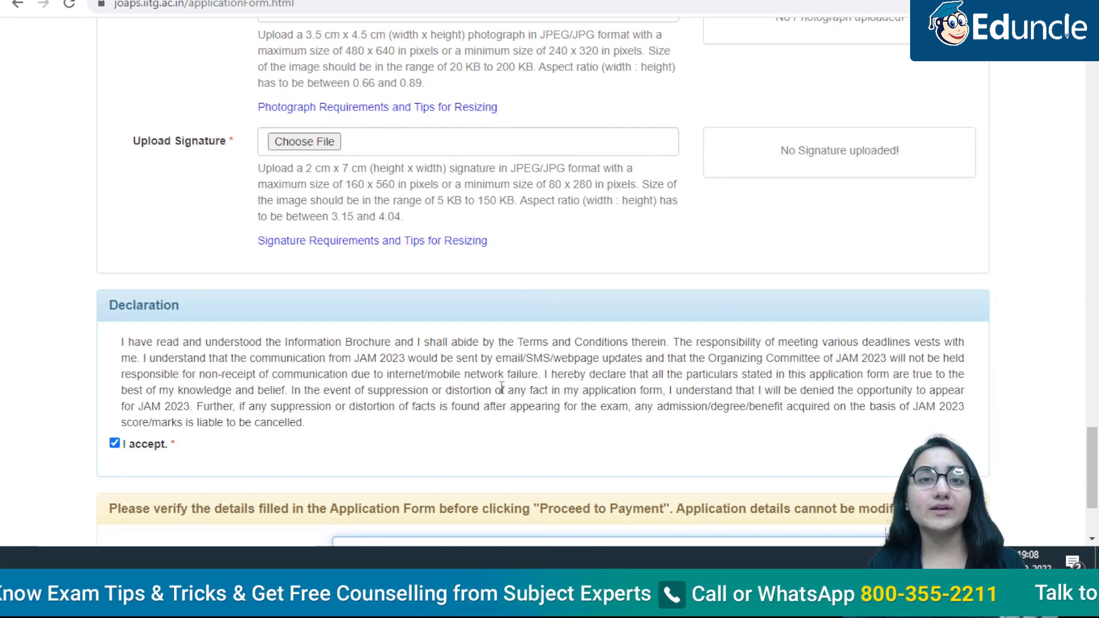
scroll(501, 389, down, 3)
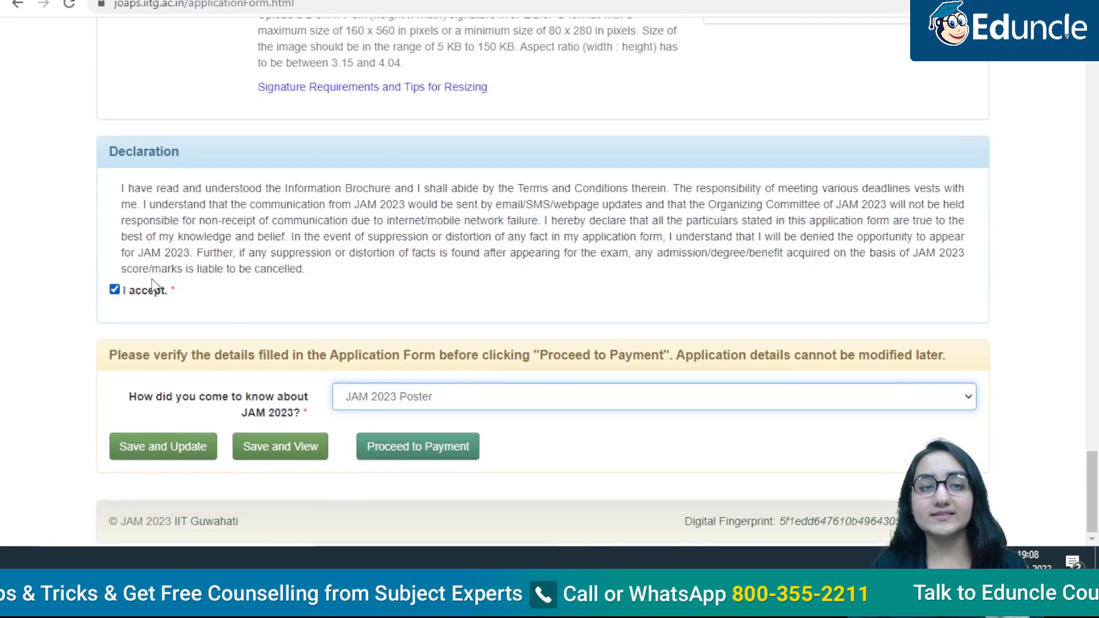